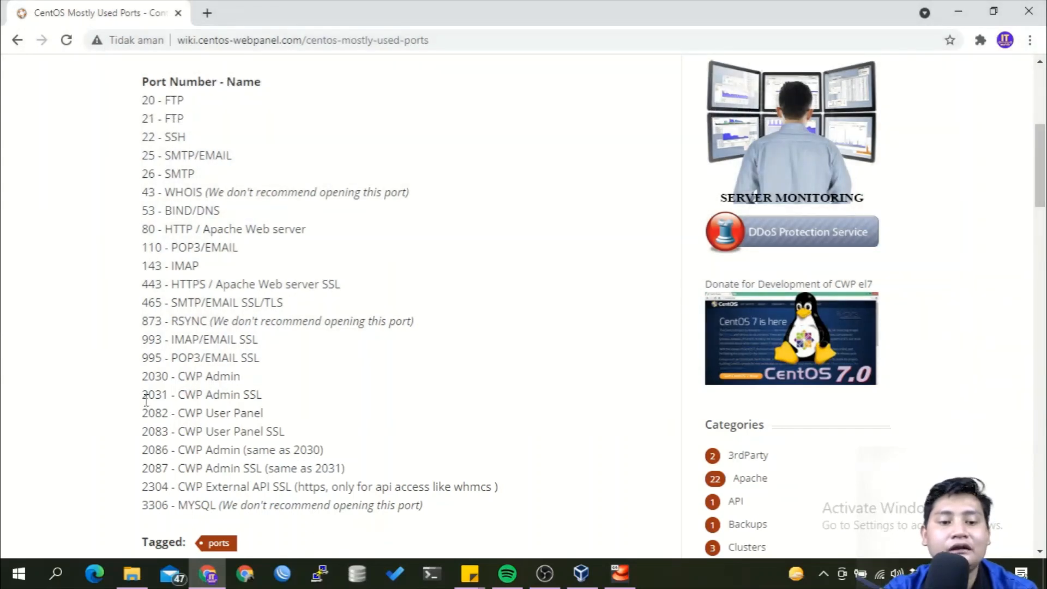
Highlight the '2031 - CWP Admin SSL' port line in the wiki, then start a new browser tab.
{"action": "left_click_drag", "start_coordinate": [143, 398], "coordinate": [269, 400]}
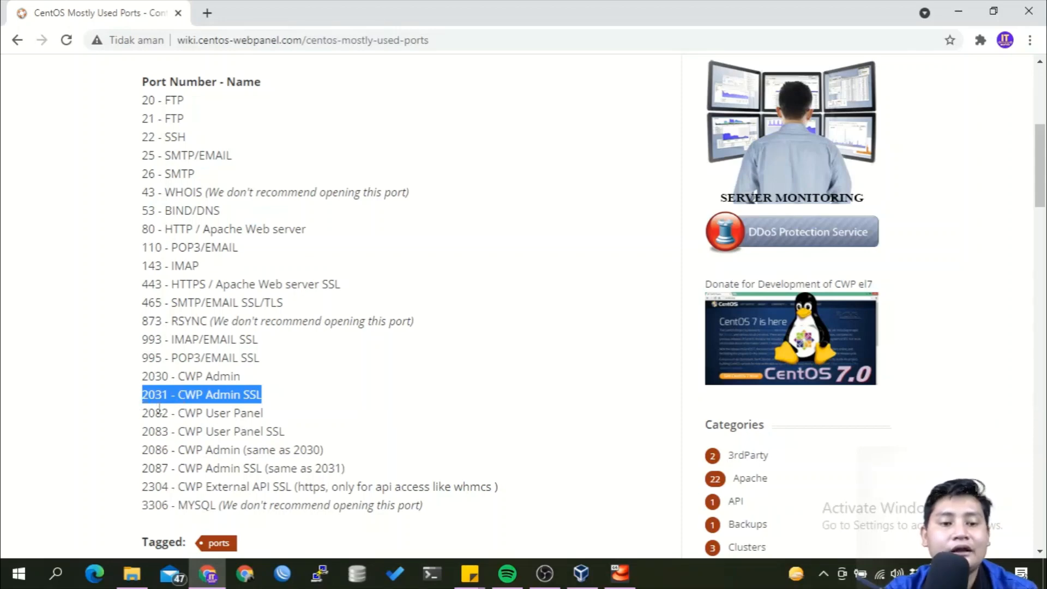
{"action": "left_click", "coordinate": [185, 408]}
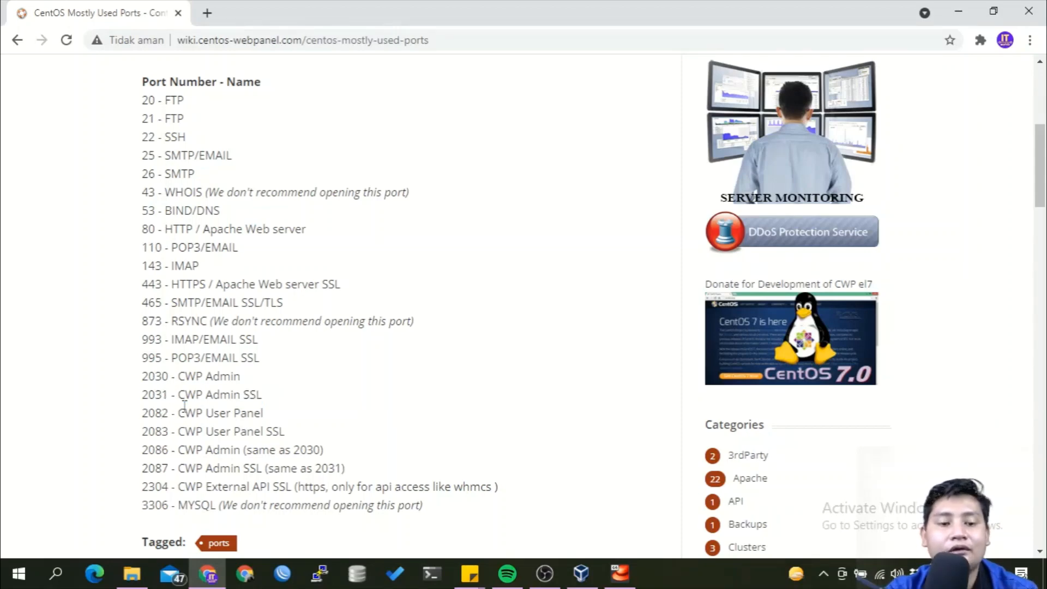
{"action": "left_click", "coordinate": [206, 12]}
{"action": "type", "text": "https://1"}
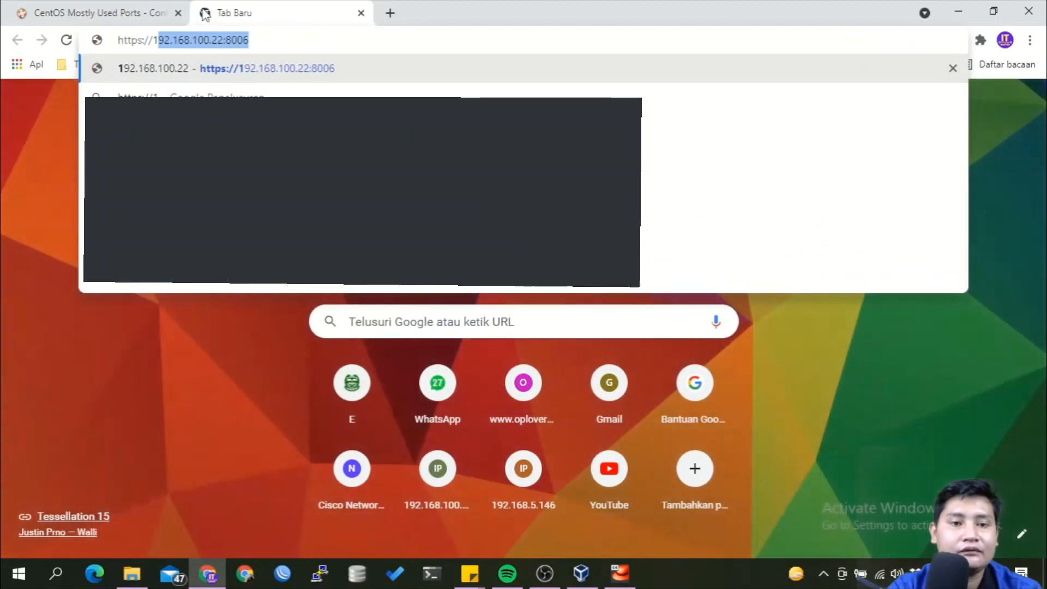
{"action": "type", "text": "92.168"}
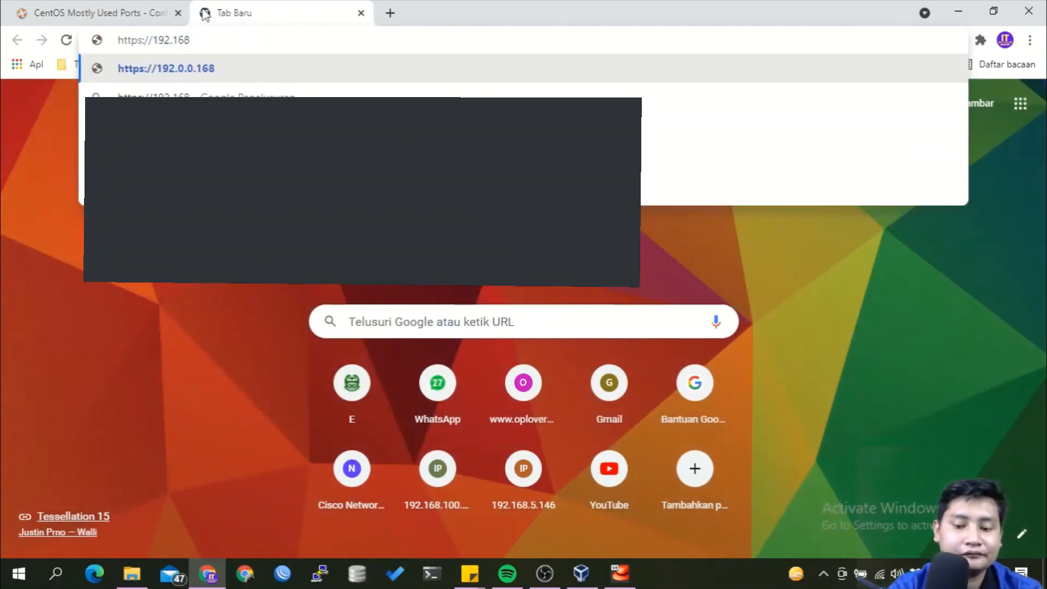
{"action": "type", "text": ".192.24"}
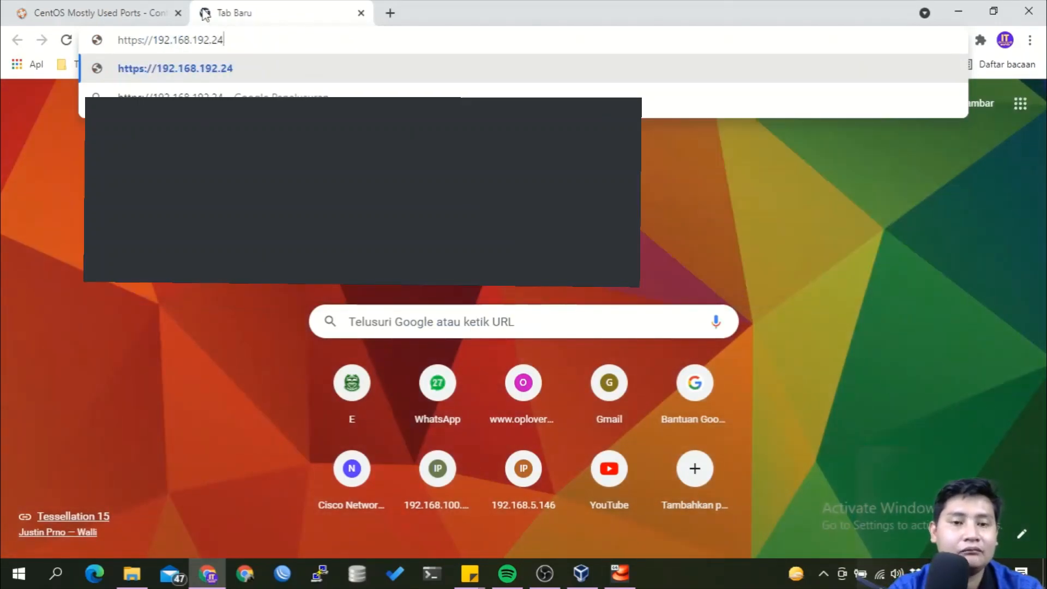
{"action": "type", "text": "5:203"}
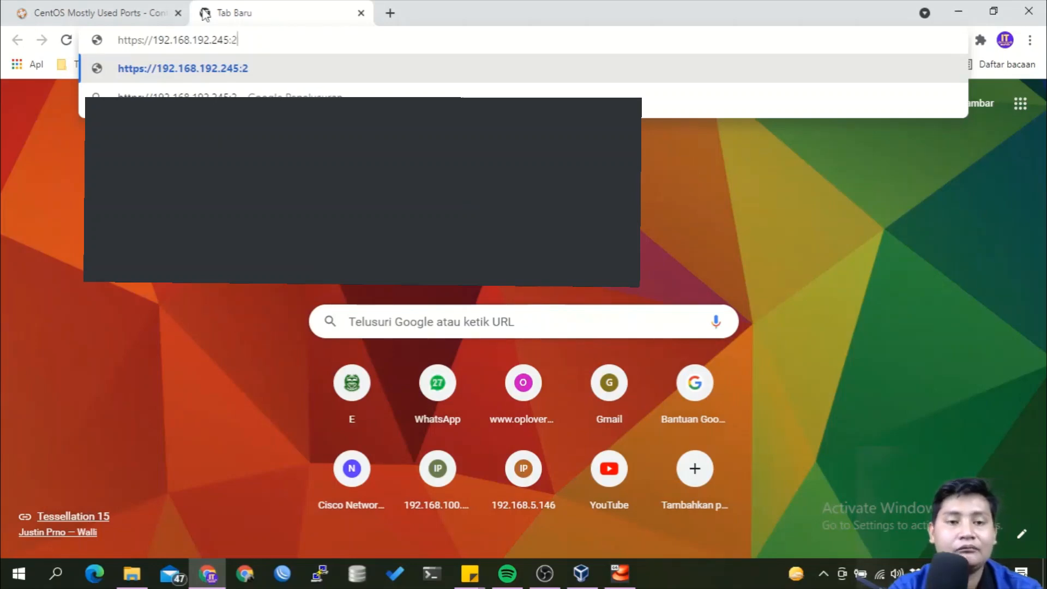
{"action": "type", "text": "1"}
{"action": "key", "text": "Return"}
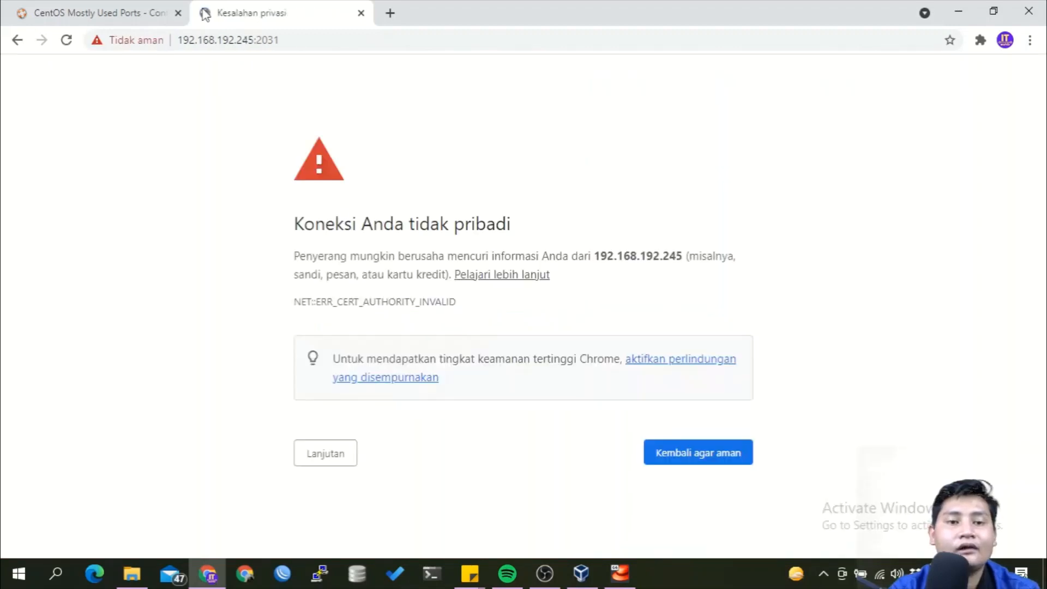
{"action": "left_click", "coordinate": [328, 461]}
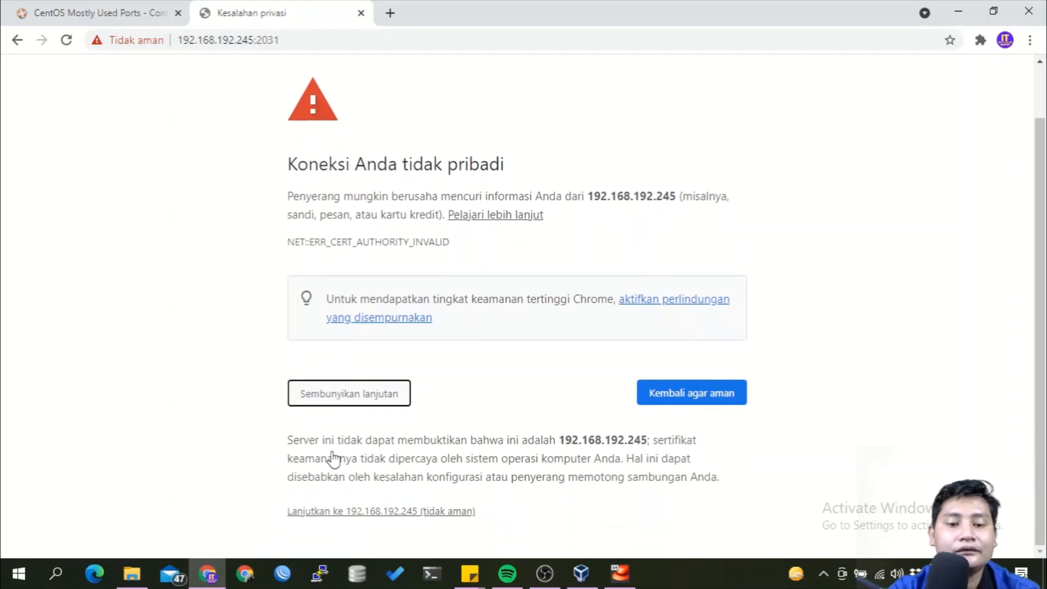
{"action": "left_click", "coordinate": [331, 511]}
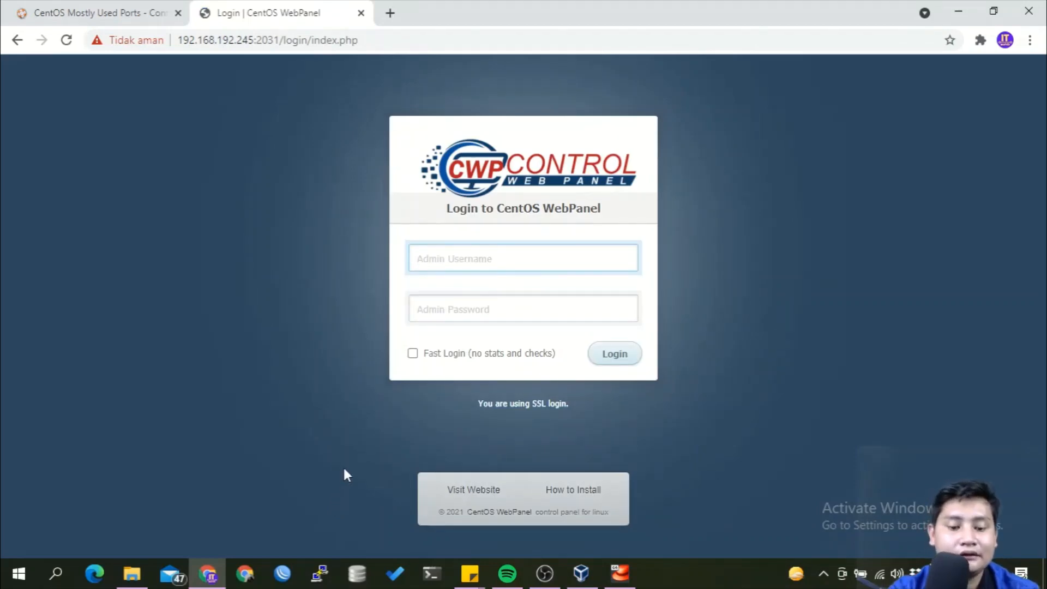
Sign in to the CWP admin panel as root with the admin password.
{"action": "type", "text": "root"}
{"action": "key", "text": "Tab"}
{"action": "type", "text": "********"}
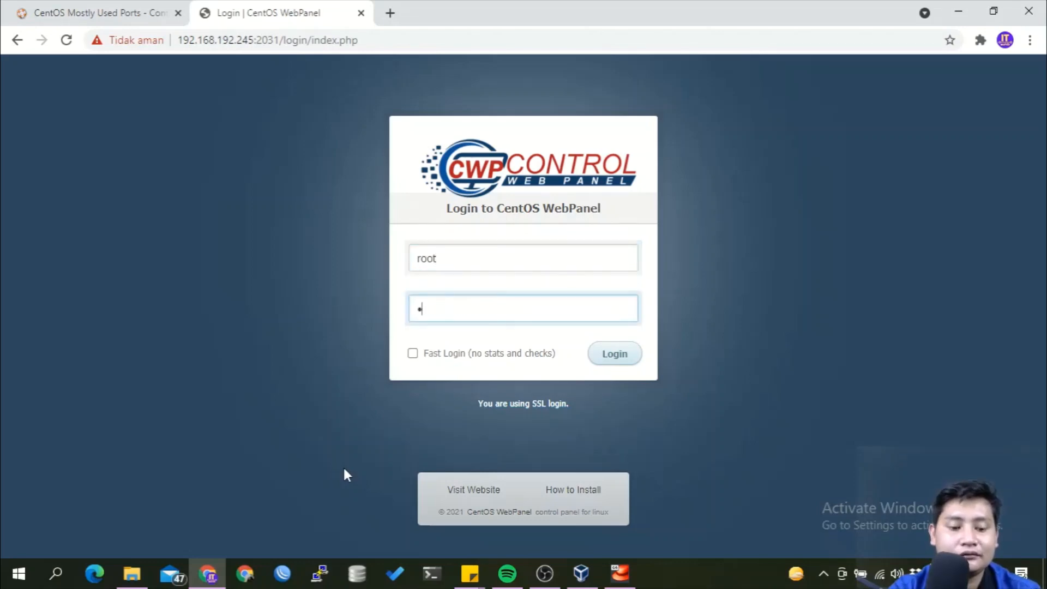
{"action": "key", "text": "Return"}
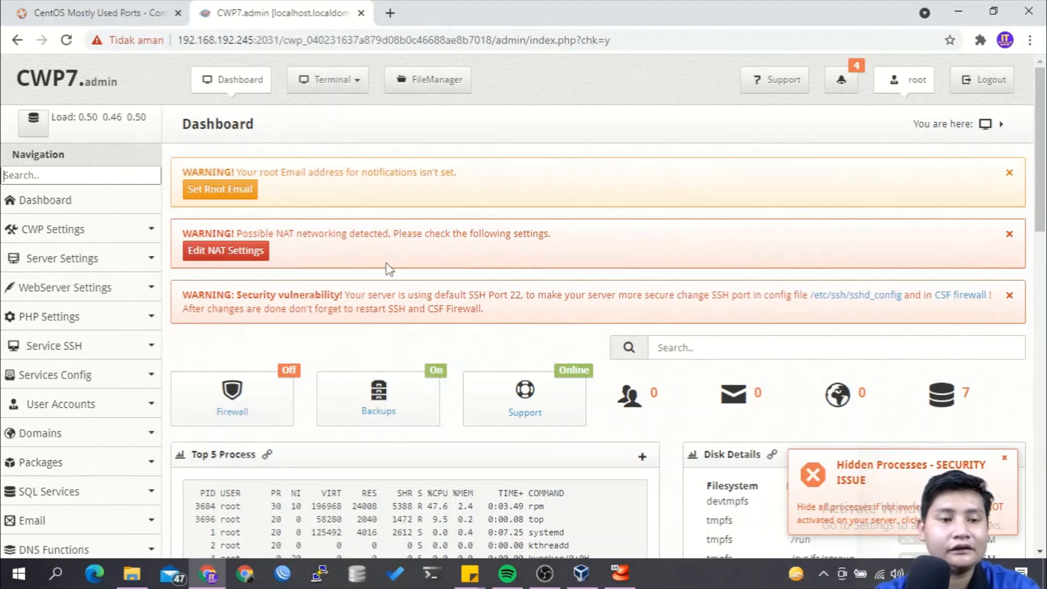
Reload the dashboard, expand User Accounts and open New Account.
{"action": "scroll", "coordinate": [126, 391], "scroll_direction": "down", "scroll_amount": 2}
{"action": "scroll", "coordinate": [126, 391], "scroll_direction": "down", "scroll_amount": 3}
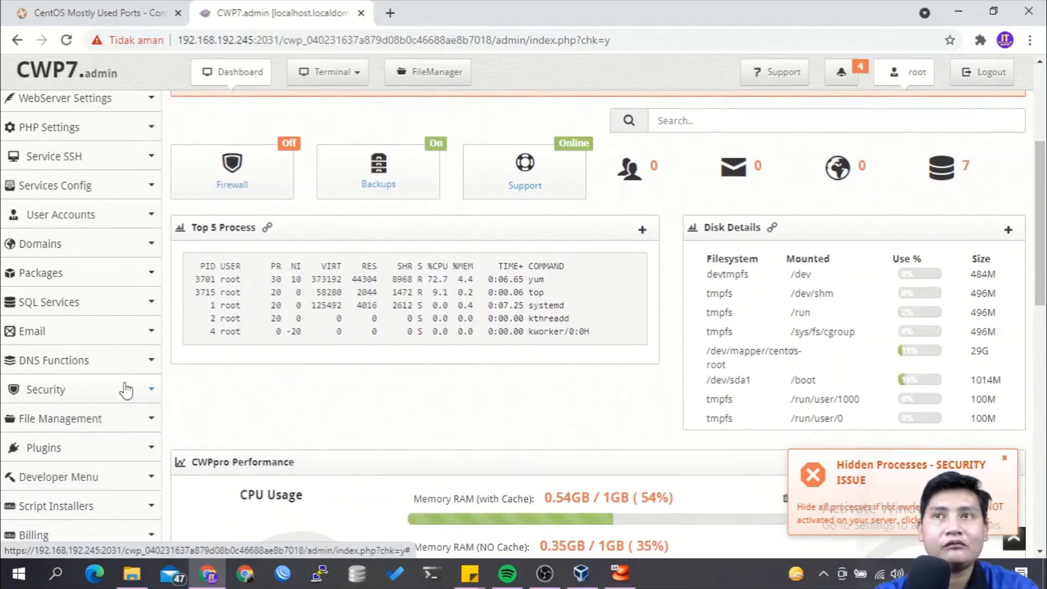
{"action": "scroll", "coordinate": [126, 391], "scroll_direction": "up", "scroll_amount": 1}
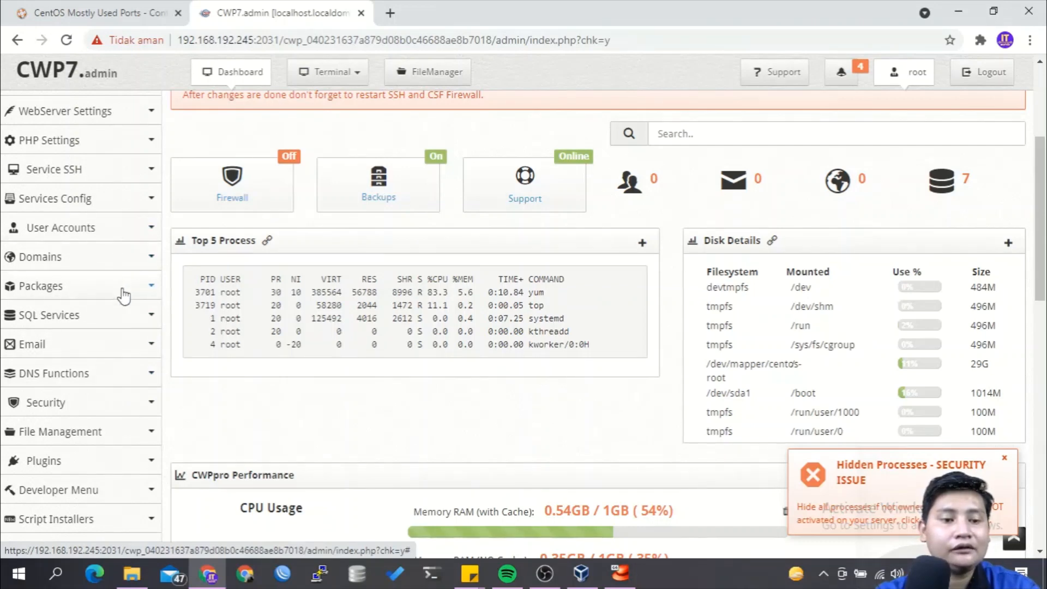
{"action": "scroll", "coordinate": [122, 296], "scroll_direction": "up", "scroll_amount": 4}
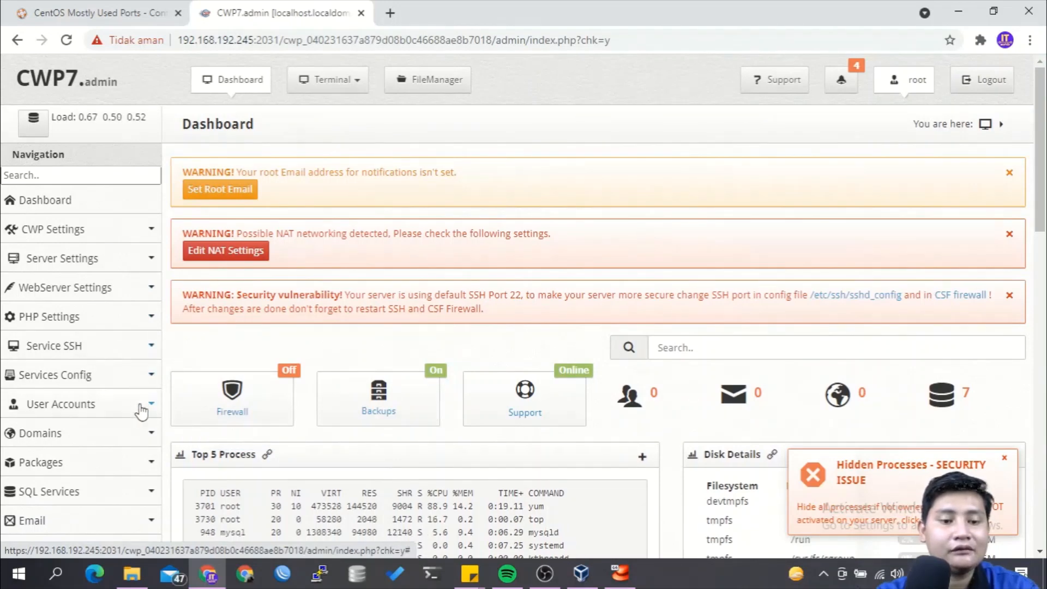
{"action": "left_click", "coordinate": [72, 46]}
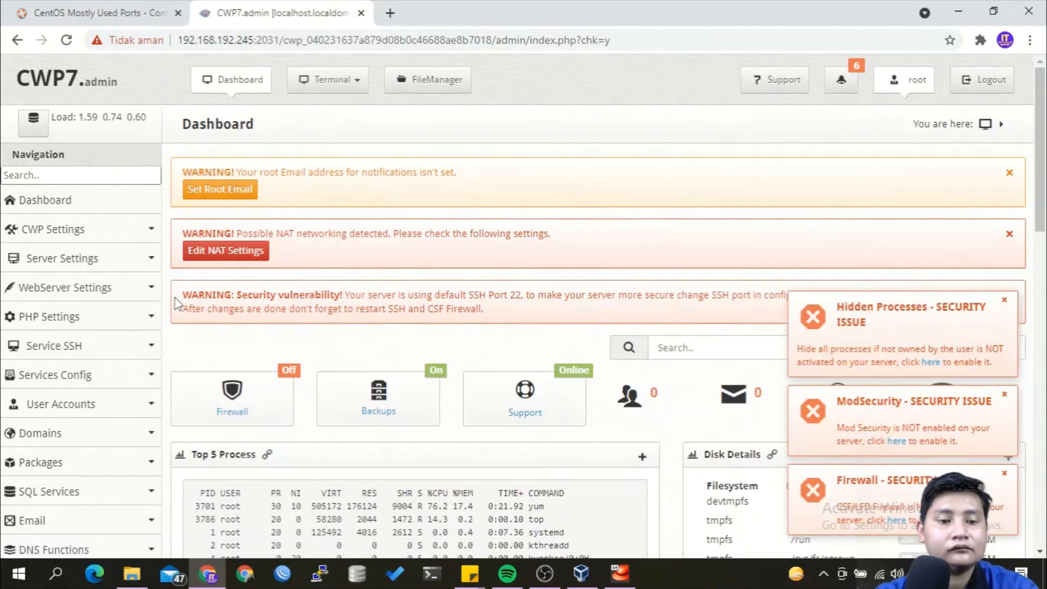
{"action": "left_click", "coordinate": [142, 402]}
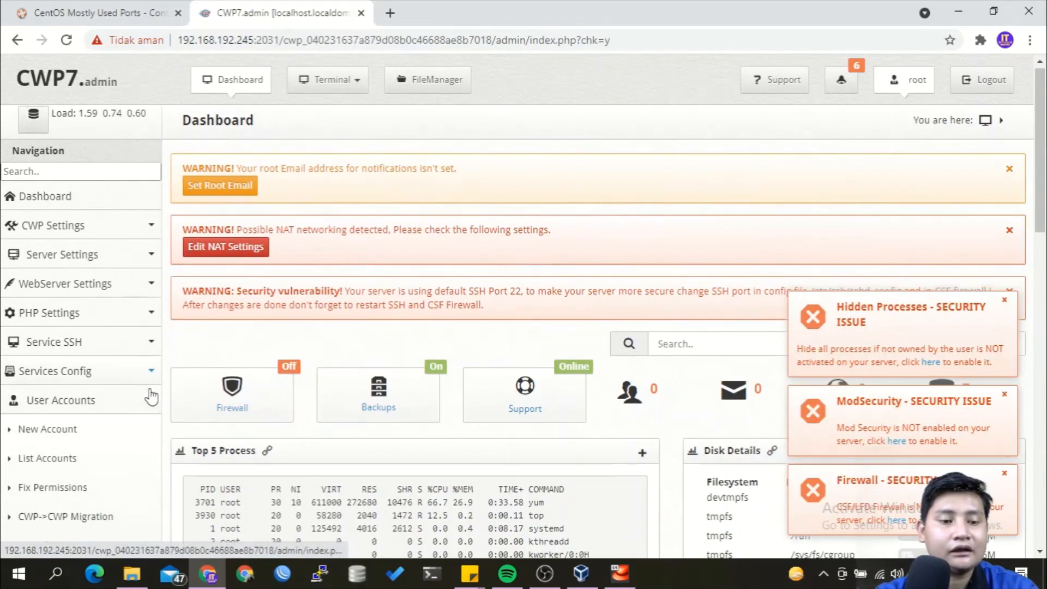
{"action": "scroll", "coordinate": [143, 401], "scroll_direction": "down", "scroll_amount": 3}
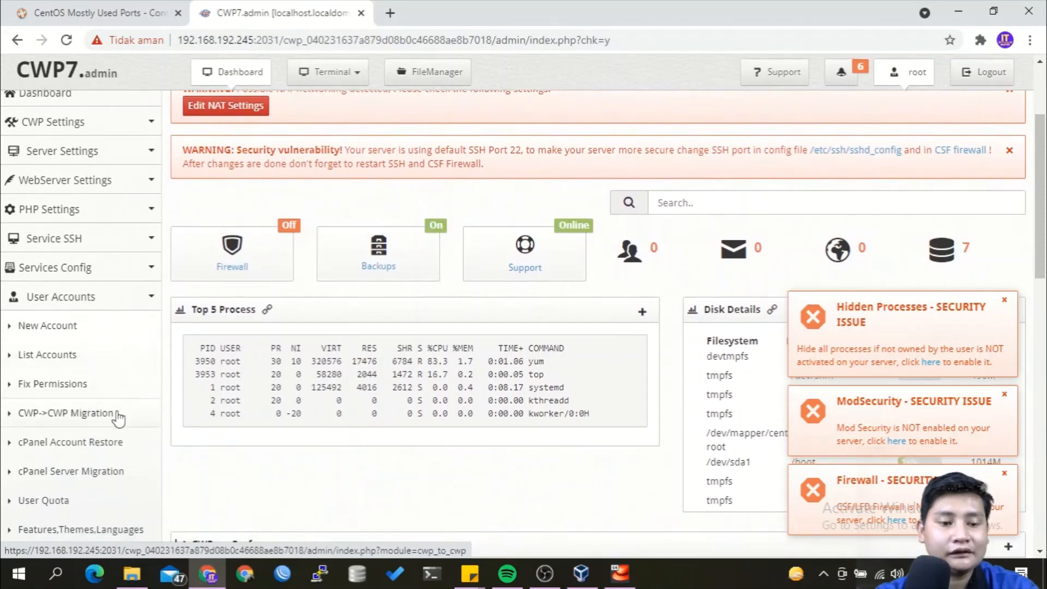
{"action": "scroll", "coordinate": [114, 445], "scroll_direction": "down", "scroll_amount": 2}
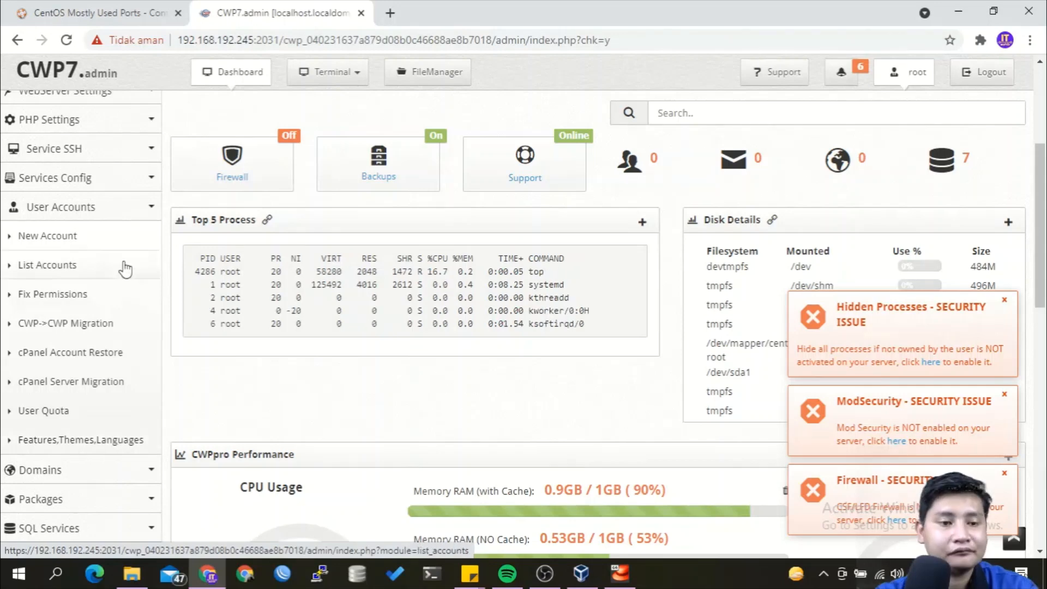
{"action": "left_click", "coordinate": [86, 245]}
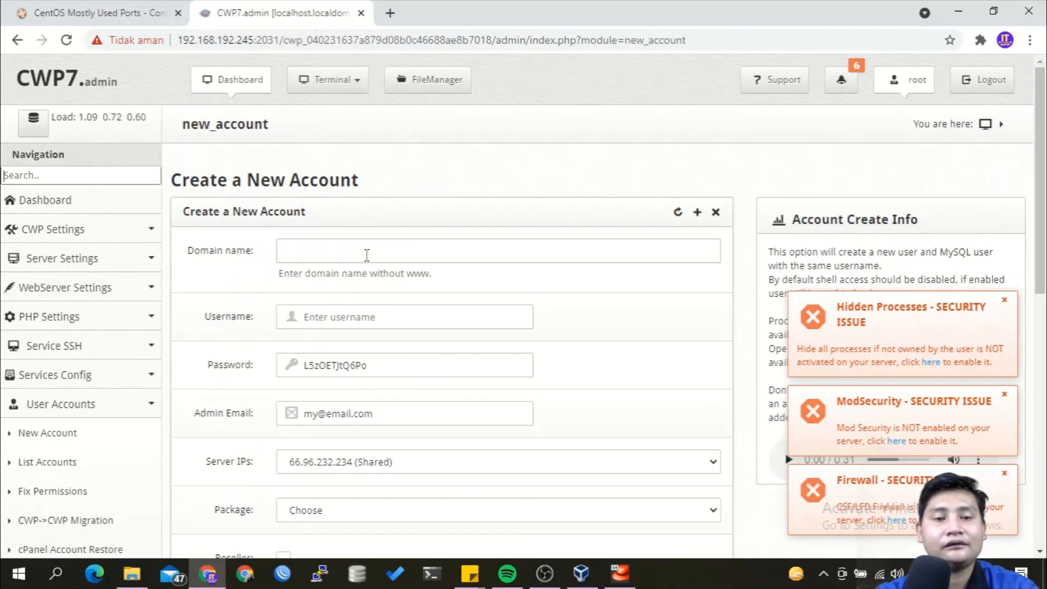
{"action": "left_click", "coordinate": [367, 255]}
{"action": "type", "text": "coba"}
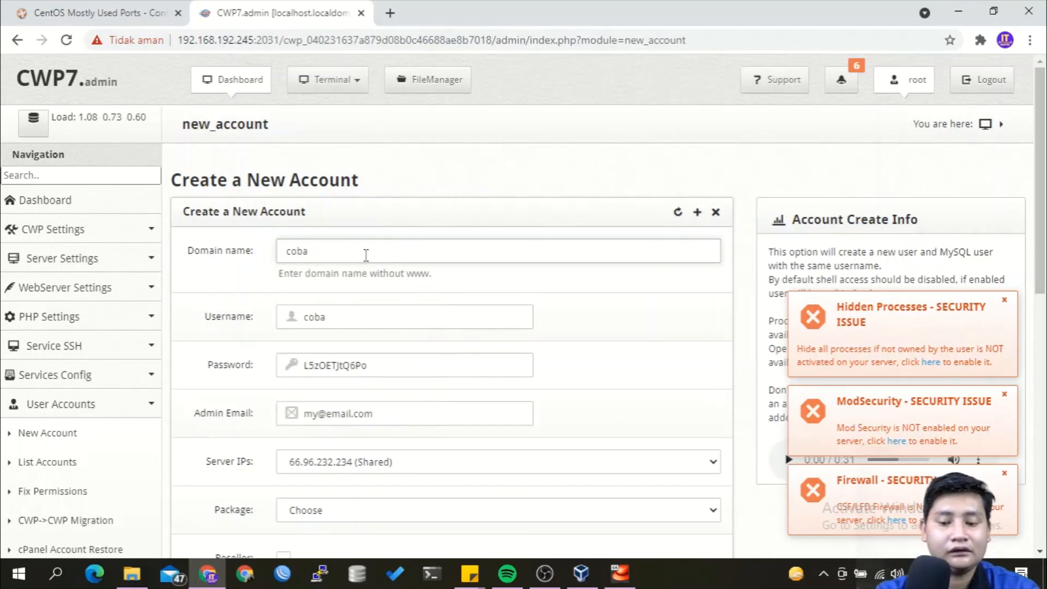
{"action": "type", "text": "-di"}
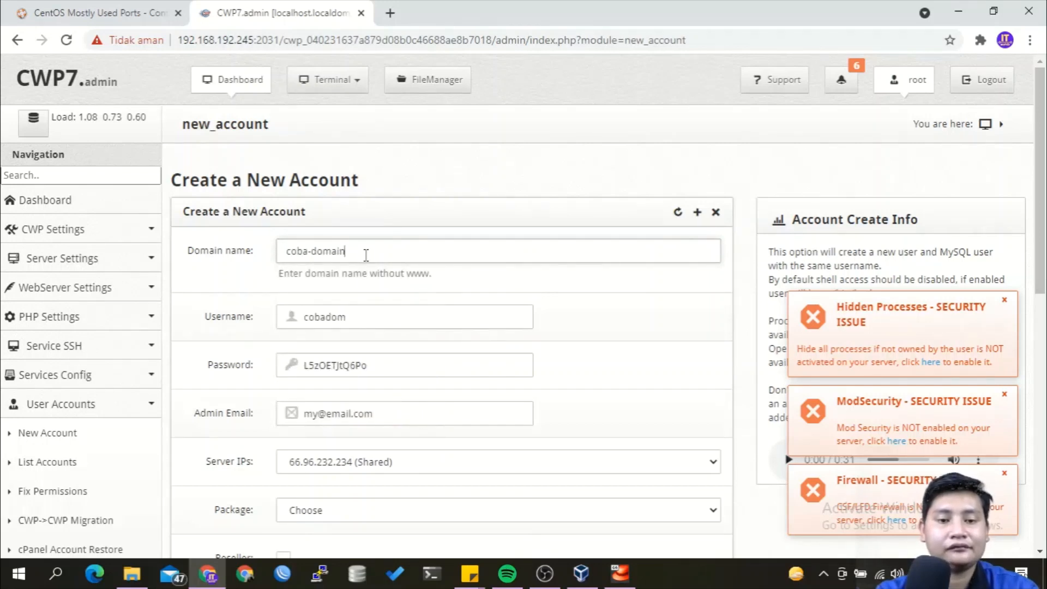
{"action": "left_click", "coordinate": [353, 314]}
{"action": "key", "text": "BackSpace"}
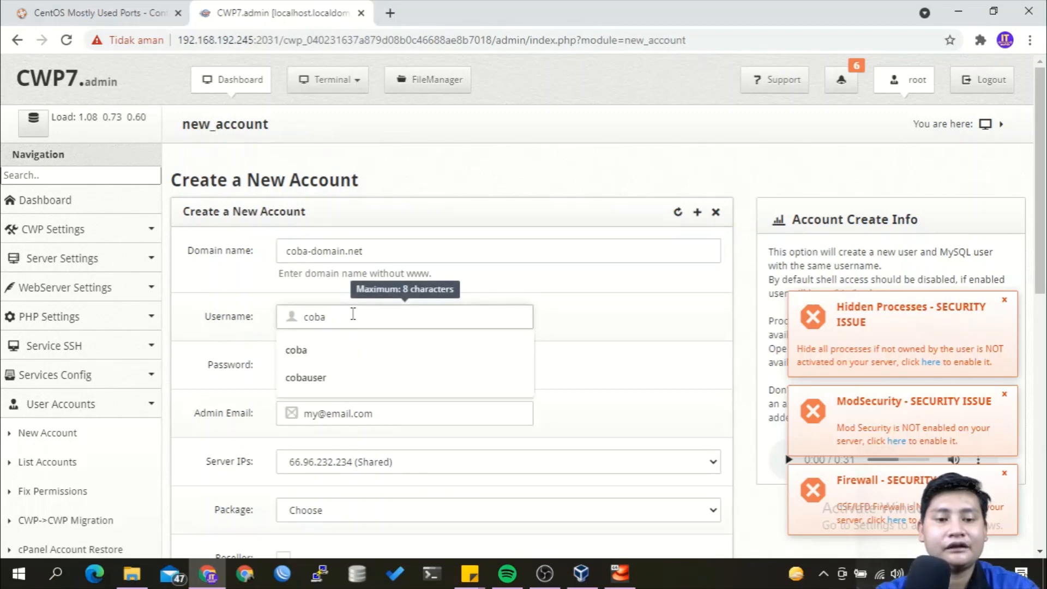
{"action": "type", "text": "user"}
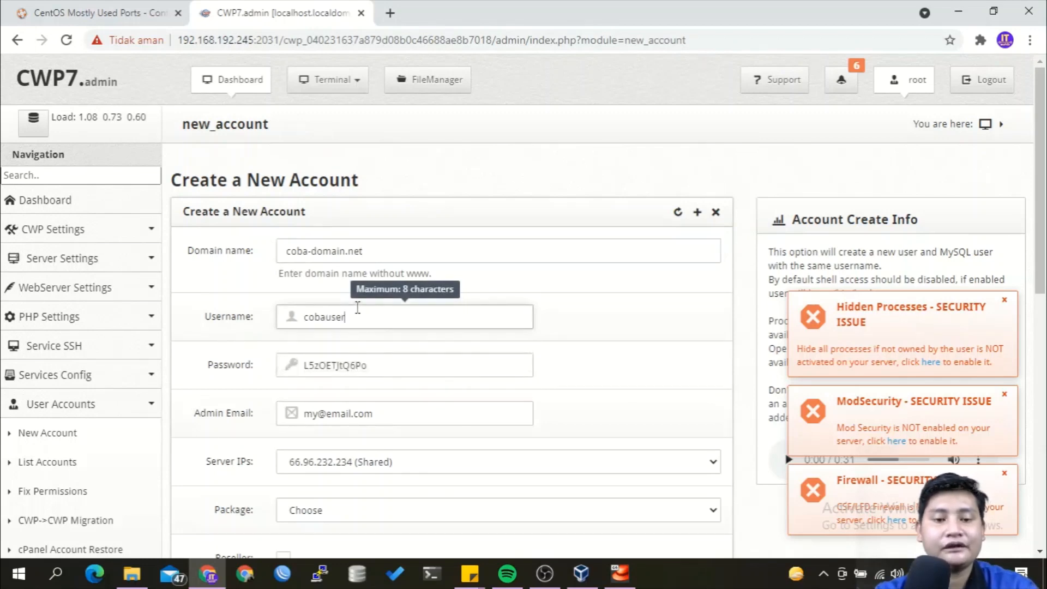
{"action": "double_click", "coordinate": [360, 369]}
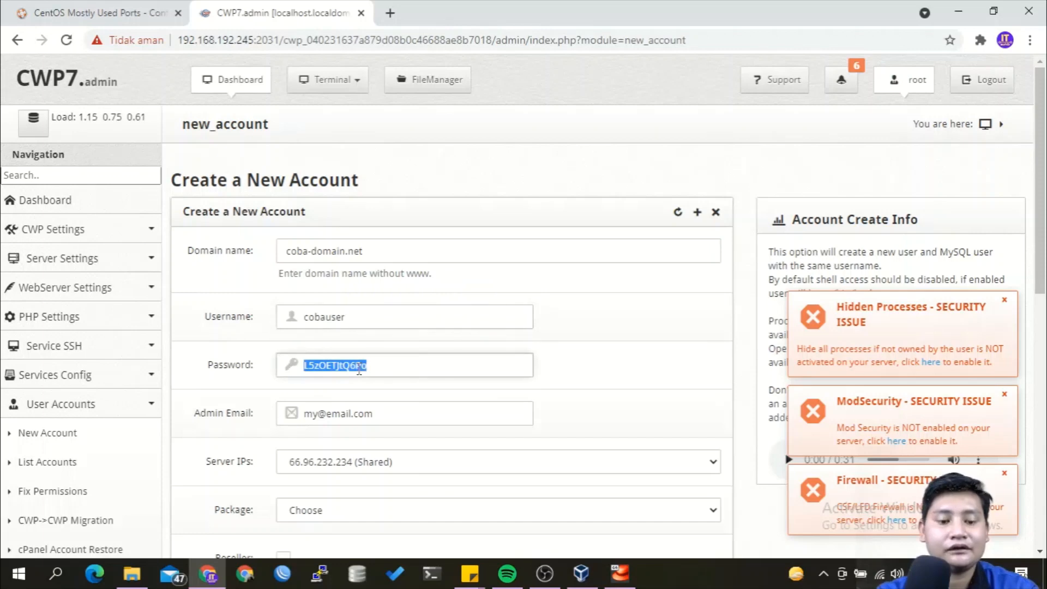
{"action": "type", "text": "1sampai"}
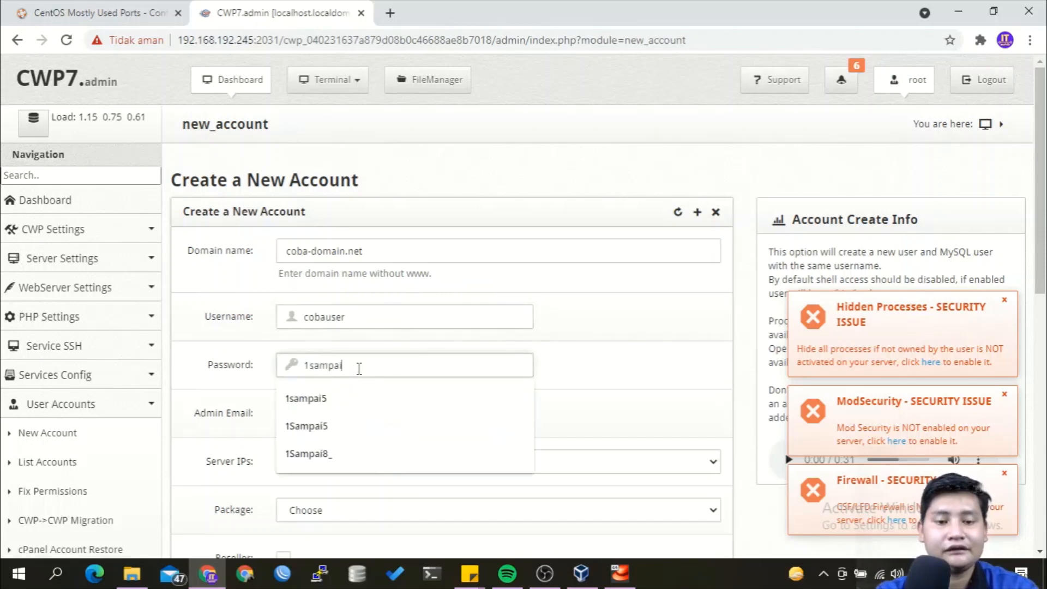
{"action": "type", "text": "5"}
Replace the placeholder admin email with the account's email address.
{"action": "scroll", "coordinate": [360, 369], "scroll_direction": "down", "scroll_amount": 1}
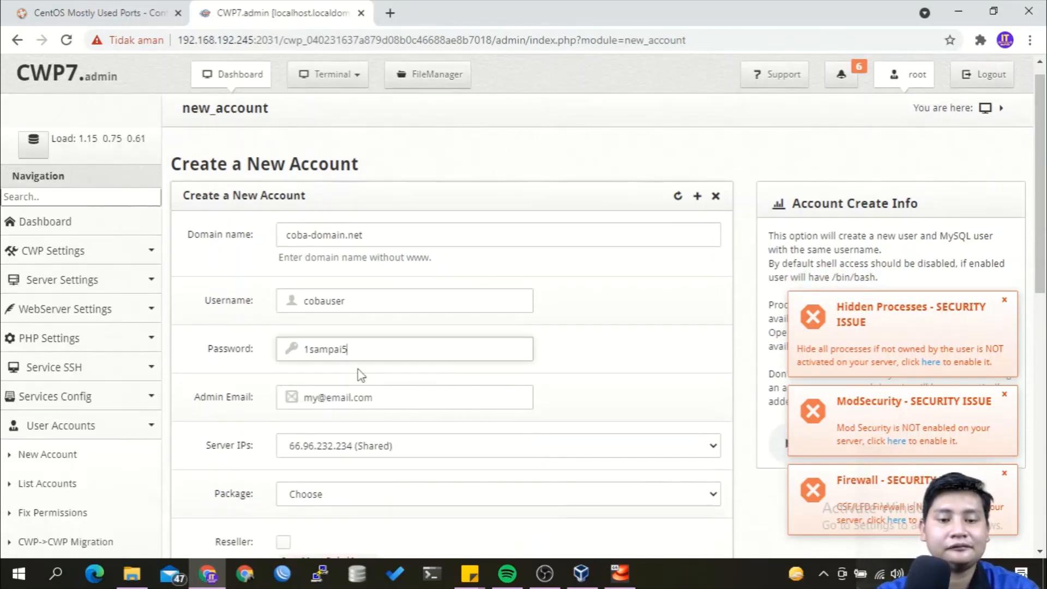
{"action": "double_click", "coordinate": [459, 359]}
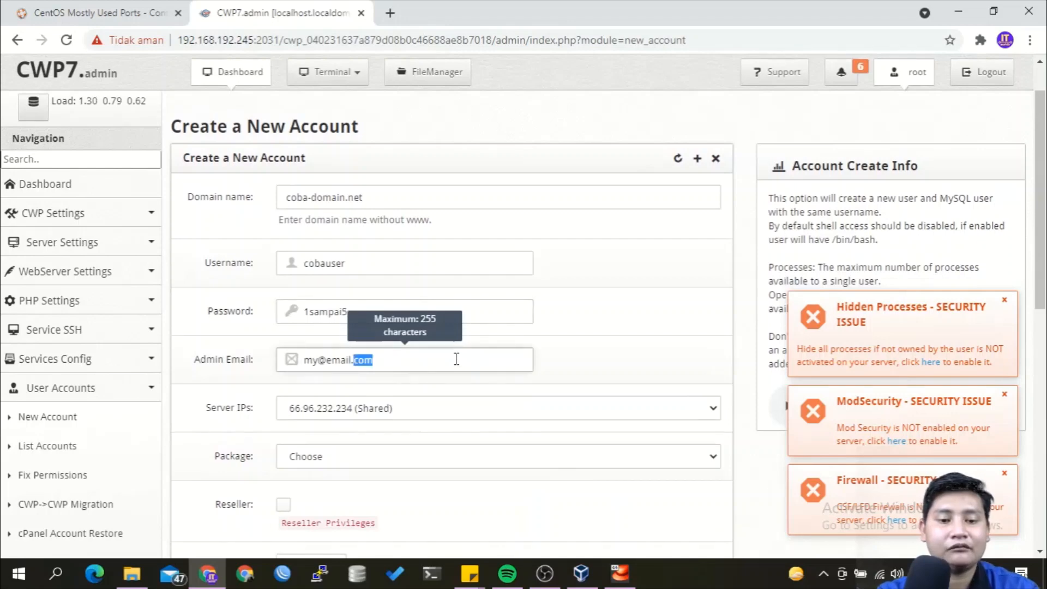
{"action": "key", "text": "ctrl+a"}
{"action": "type", "text": "coba@"}
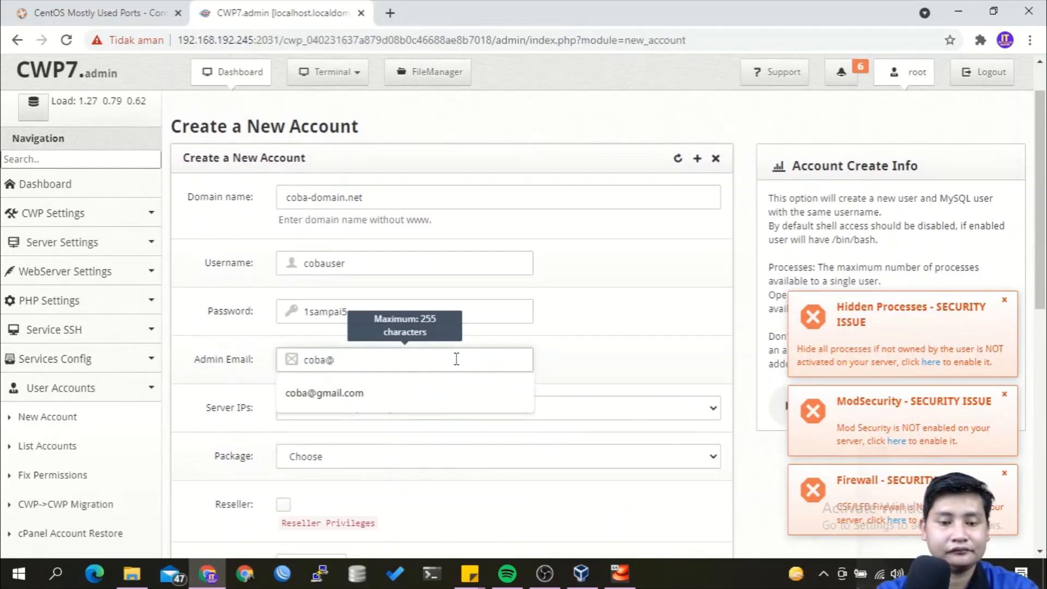
{"action": "type", "text": "coba.com"}
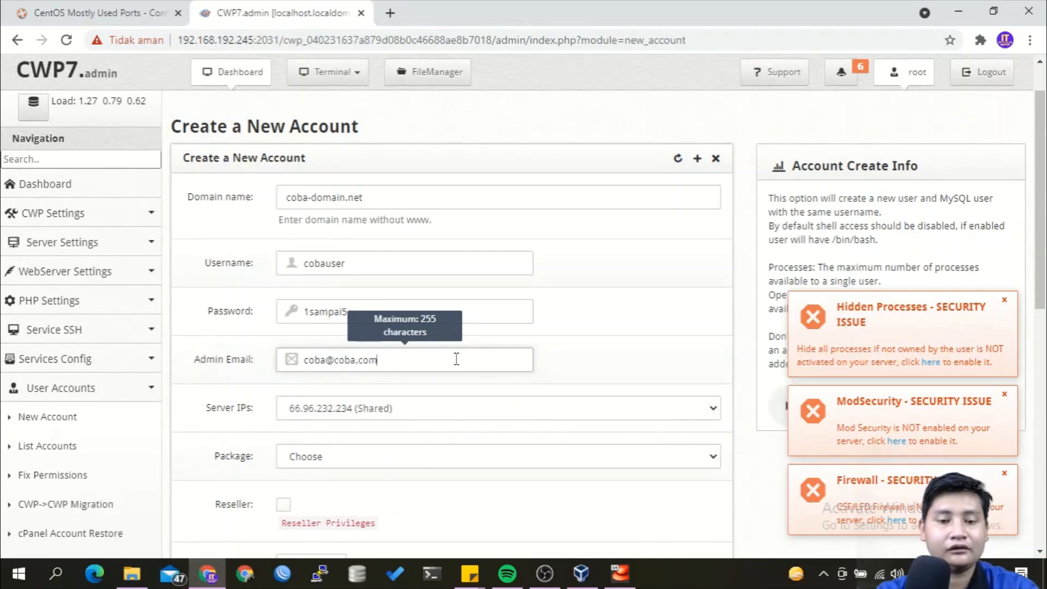
Choose the 'default' hosting package and scroll down to the Create button.
{"action": "scroll", "coordinate": [457, 359], "scroll_direction": "down", "scroll_amount": 3}
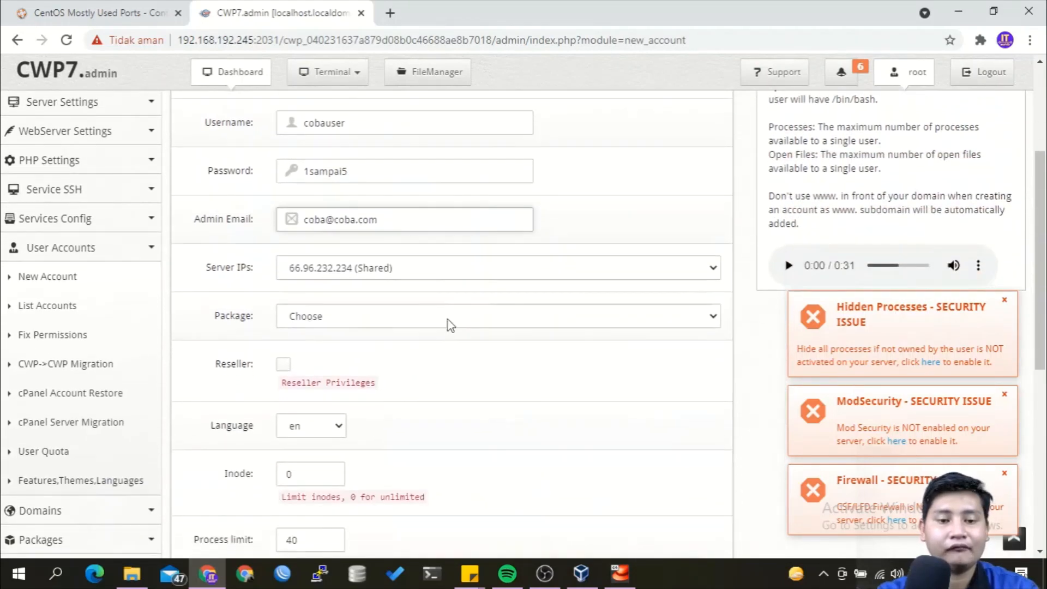
{"action": "left_click", "coordinate": [456, 316]}
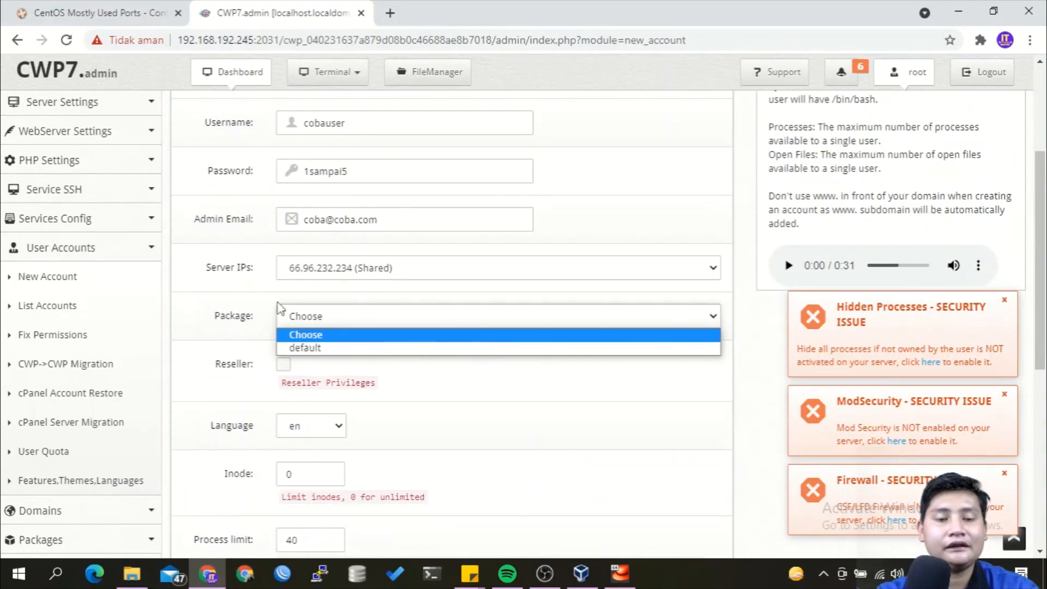
{"action": "left_click", "coordinate": [248, 324]}
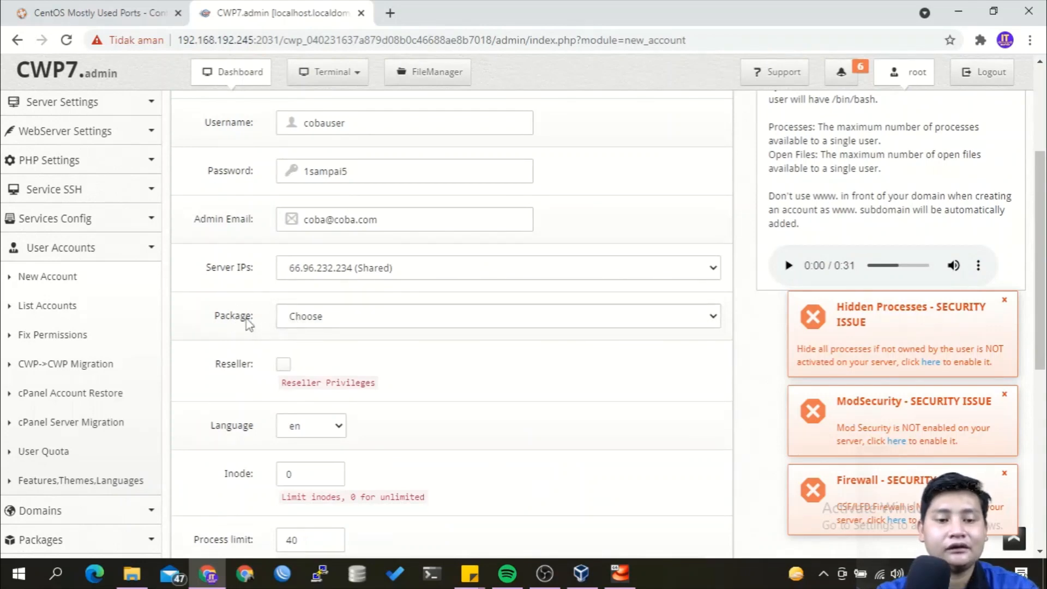
{"action": "scroll", "coordinate": [117, 487], "scroll_direction": "down", "scroll_amount": 2}
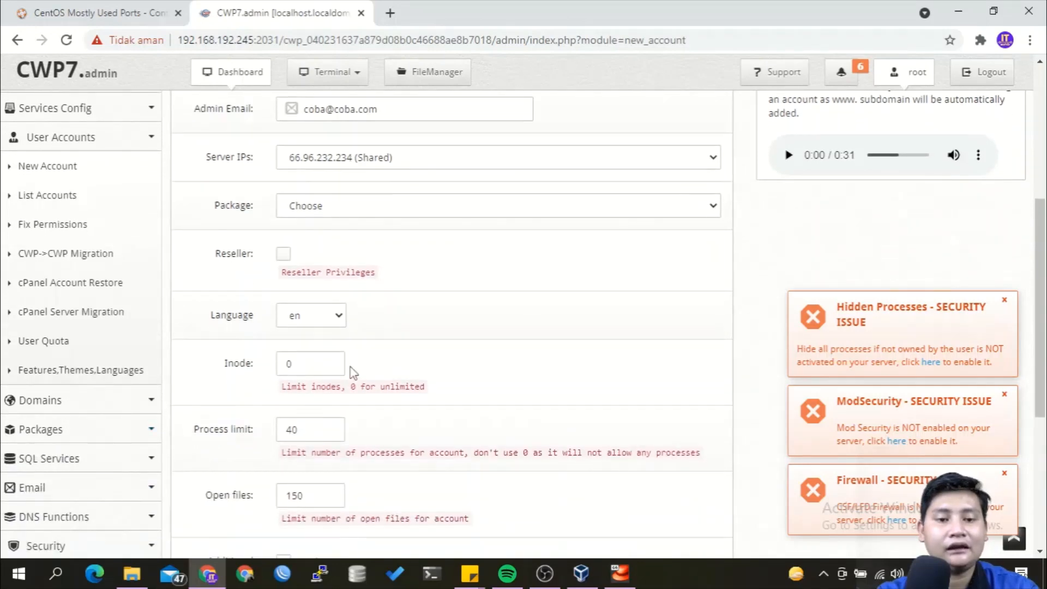
{"action": "scroll", "coordinate": [349, 373], "scroll_direction": "up", "scroll_amount": 3}
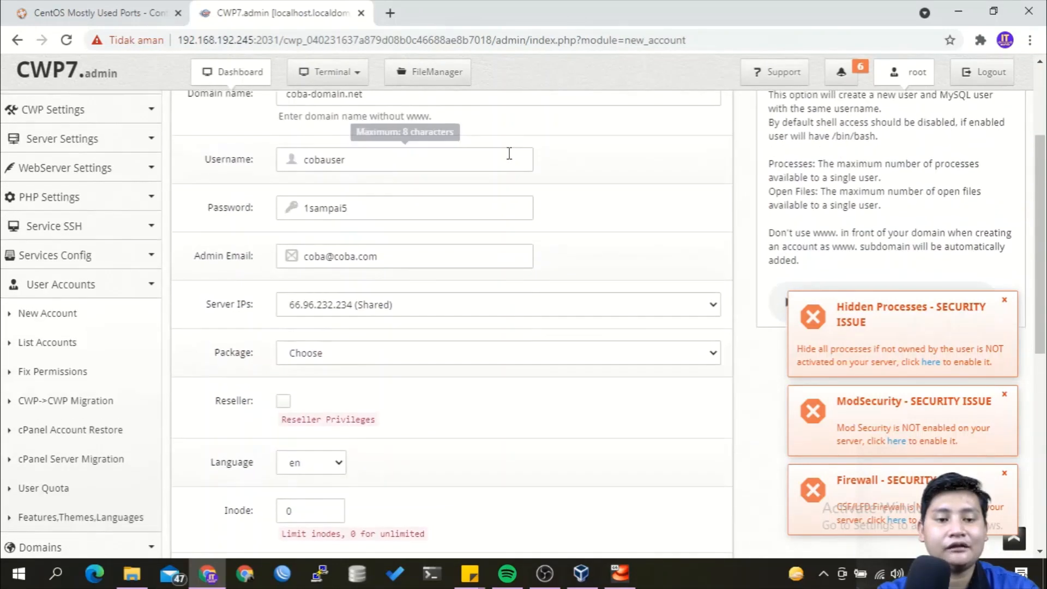
{"action": "left_click", "coordinate": [440, 360]}
{"action": "left_click", "coordinate": [409, 385]}
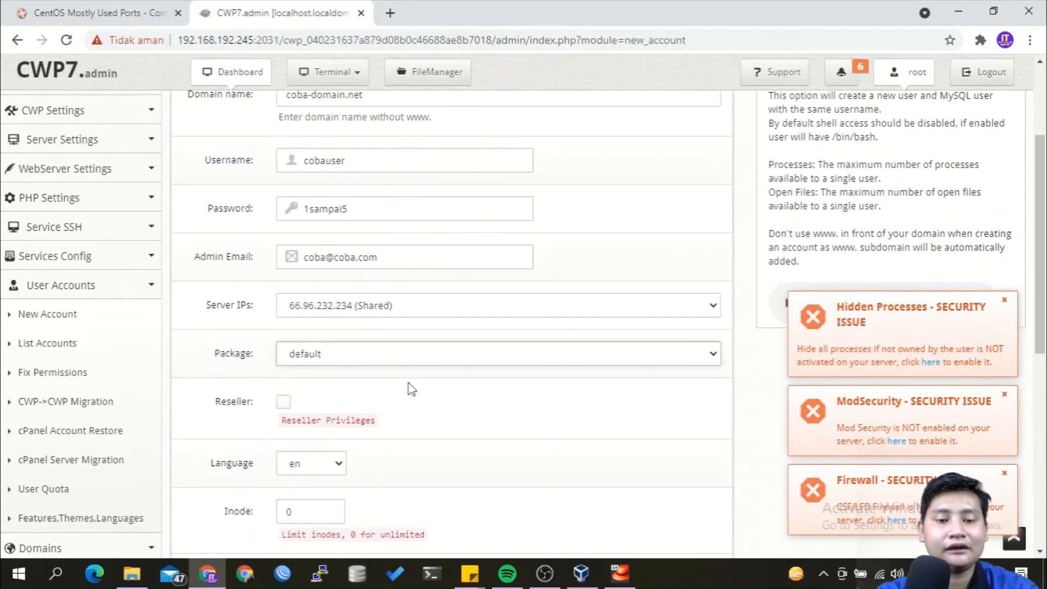
{"action": "scroll", "coordinate": [412, 389], "scroll_direction": "up", "scroll_amount": 3}
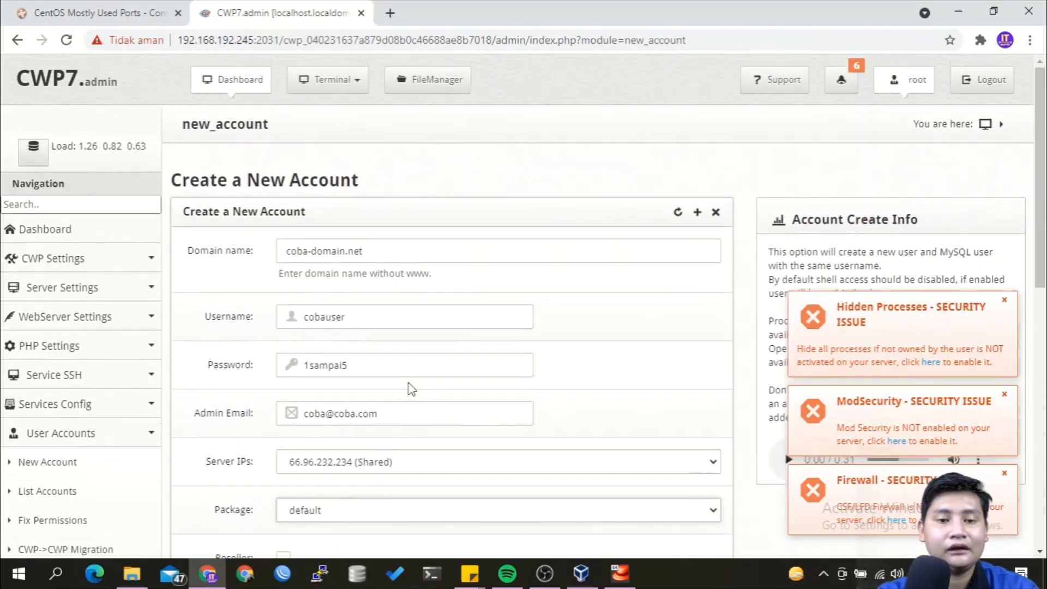
{"action": "scroll", "coordinate": [412, 389], "scroll_direction": "down", "scroll_amount": 7}
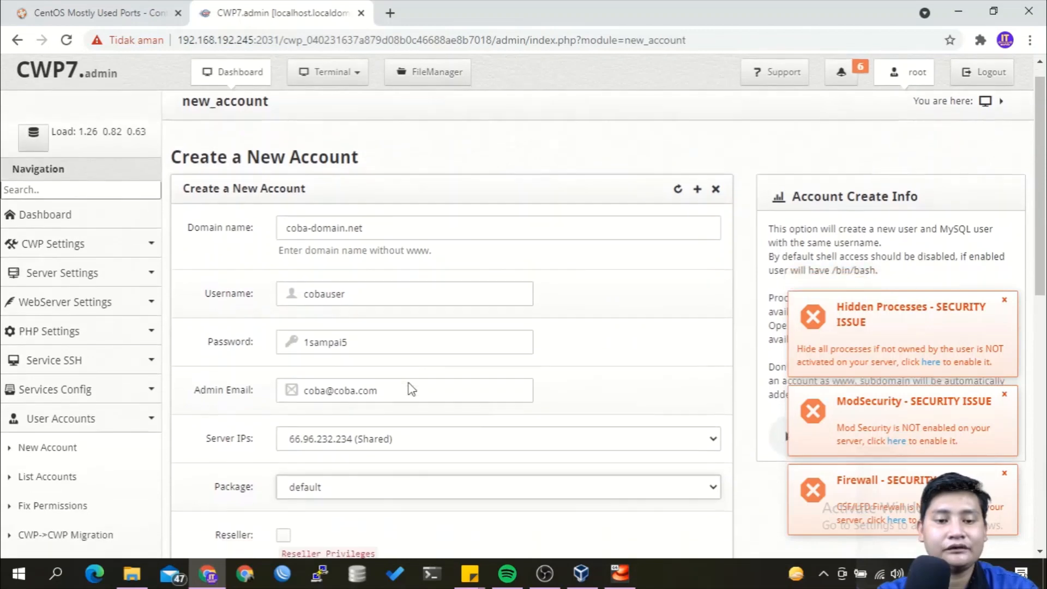
{"action": "scroll", "coordinate": [412, 389], "scroll_direction": "down", "scroll_amount": 2}
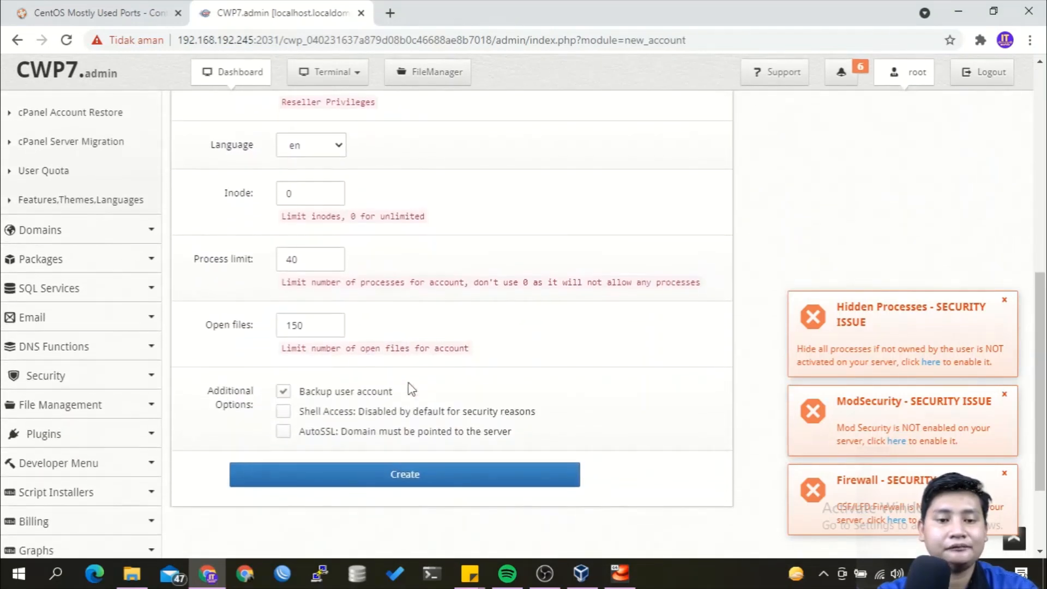
Create the coba-domain.net account, mark user panel port 2083, and start a new tab.
{"action": "left_click", "coordinate": [378, 468]}
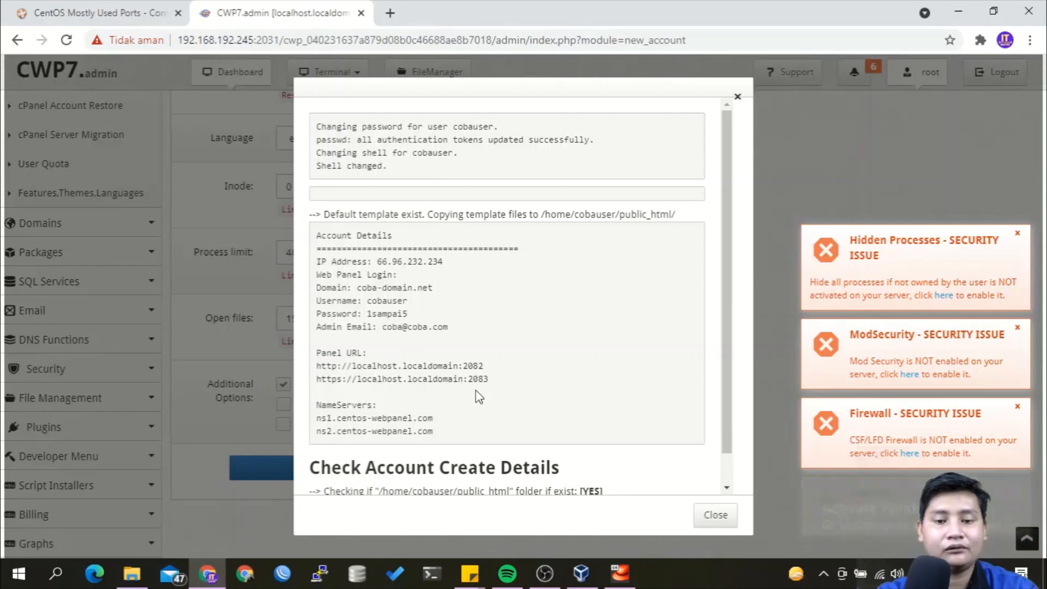
{"action": "left_click_drag", "start_coordinate": [465, 380], "coordinate": [493, 387]}
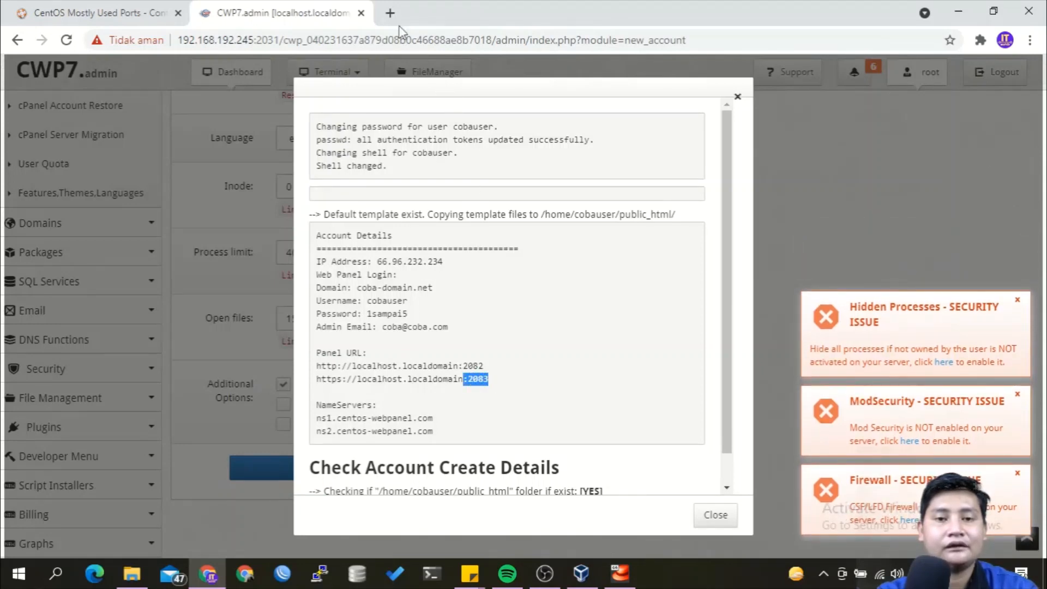
{"action": "left_click", "coordinate": [398, 2]}
{"action": "type", "text": "https:"}
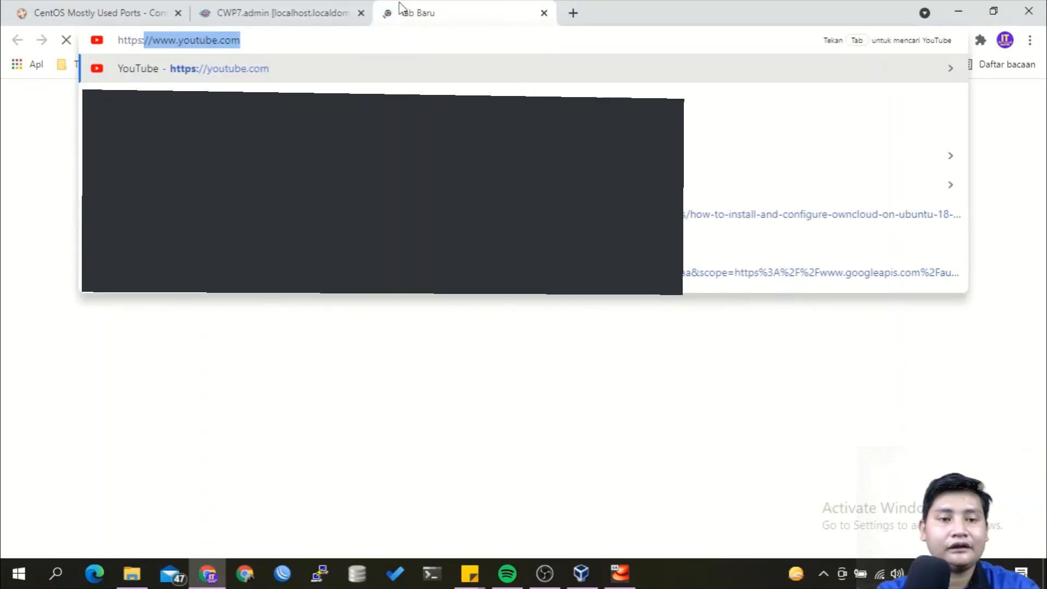
{"action": "type", "text": "//192.168.192.245:2031"}
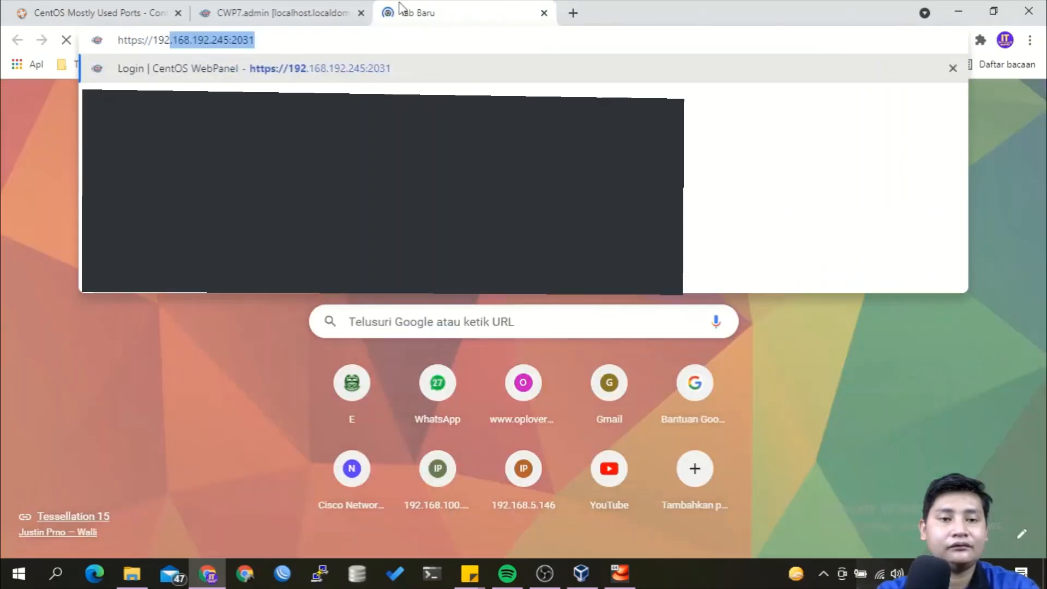
{"action": "key", "text": "Right"}
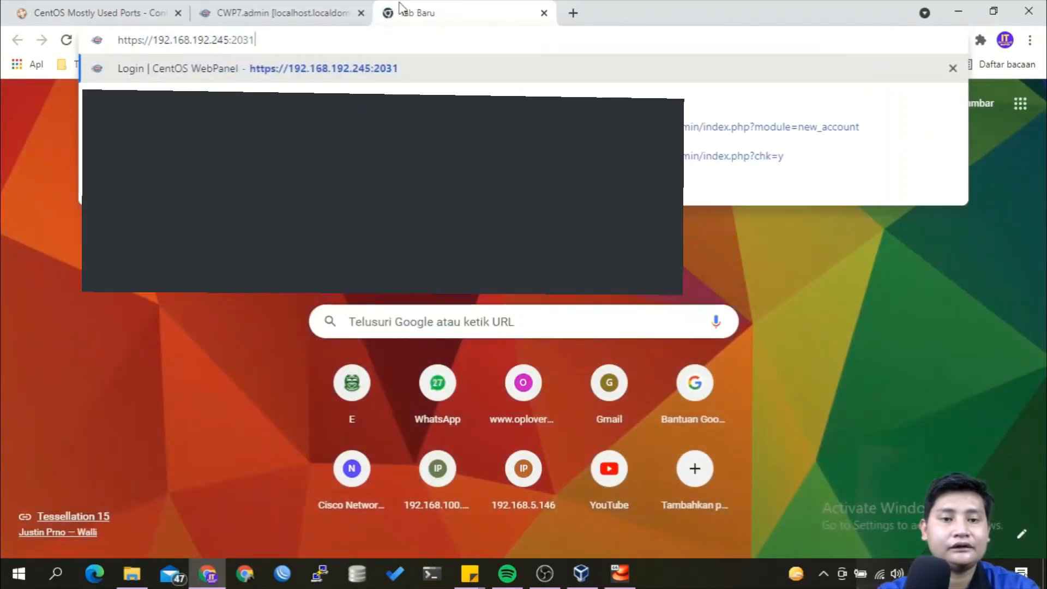
{"action": "key", "text": "BackSpace"}
{"action": "key", "text": "BackSpace"}
{"action": "type", "text": "83"}
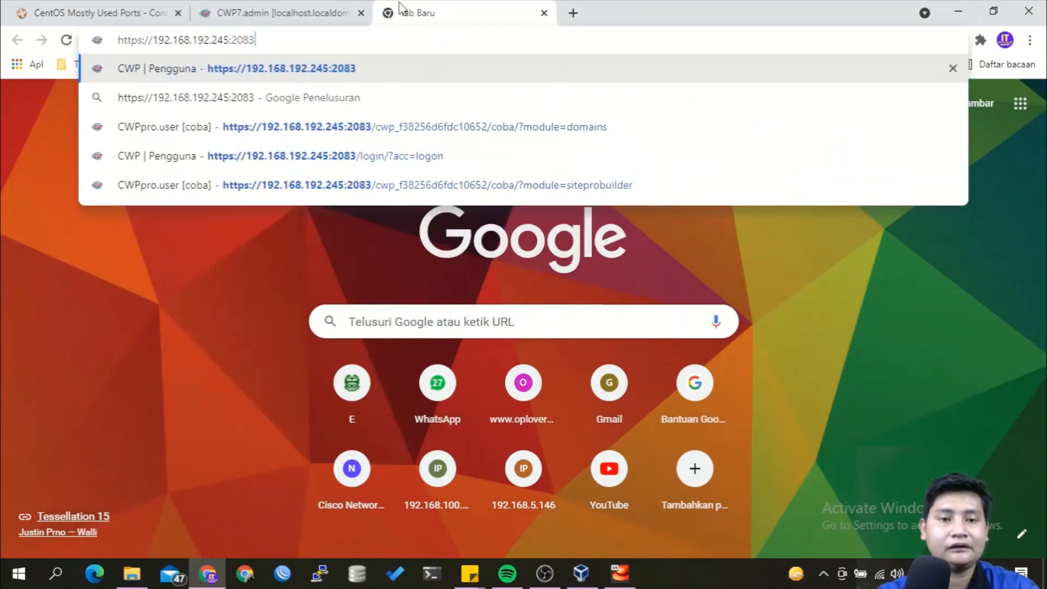
{"action": "key", "text": "Return"}
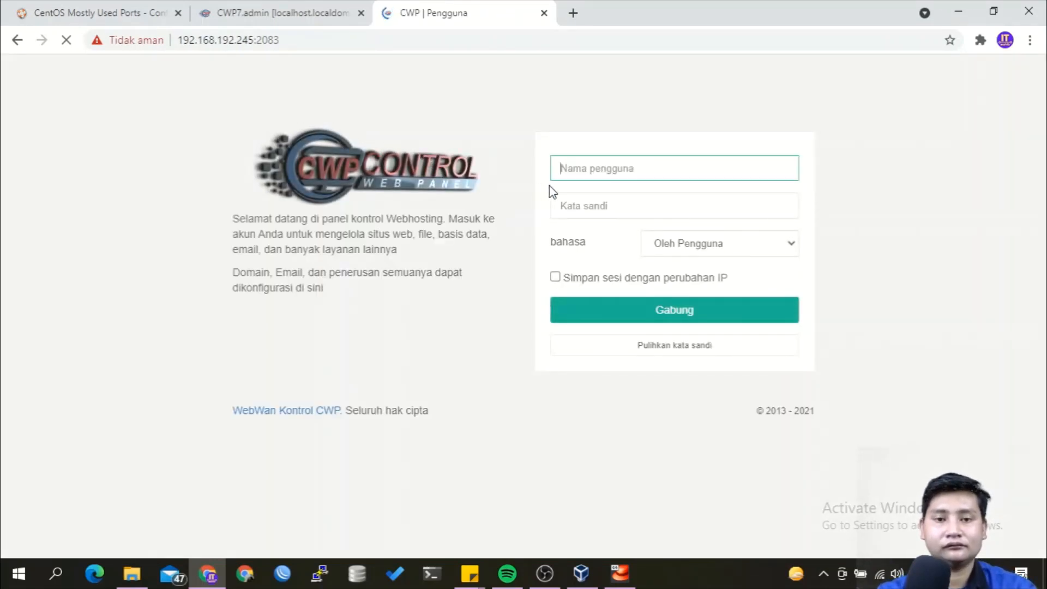
Log in to the user panel as cobauser with the account's password.
{"action": "left_click", "coordinate": [586, 175]}
{"action": "type", "text": "cobauser"}
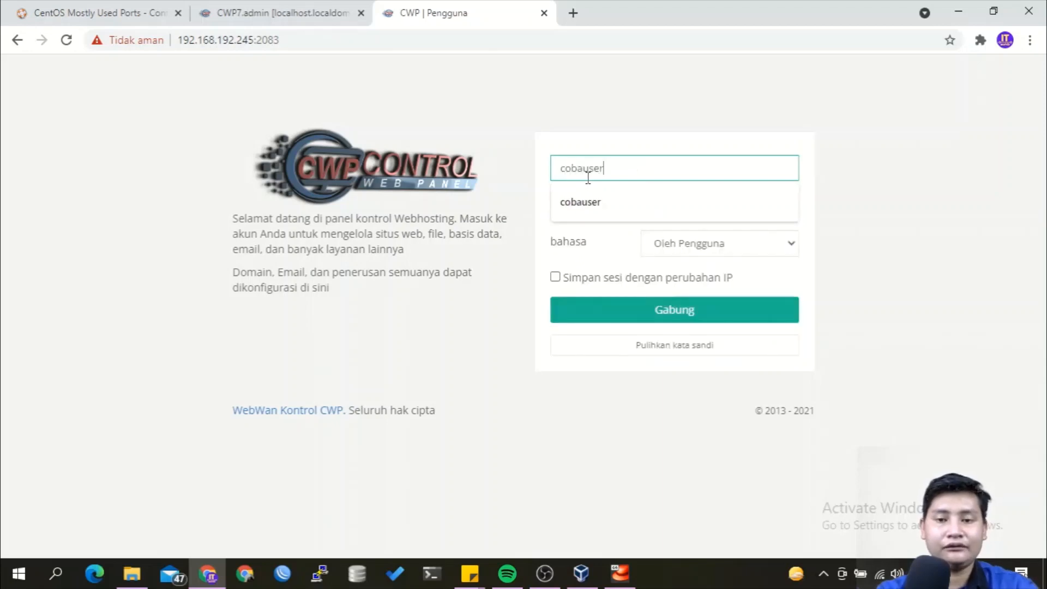
{"action": "key", "text": "Tab"}
{"action": "type", "text": "•"}
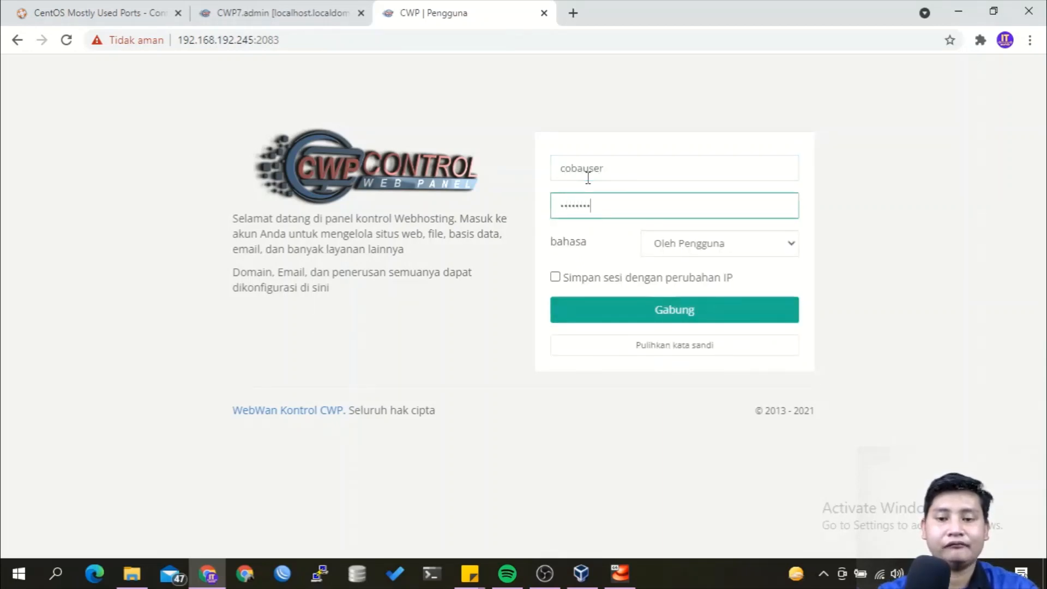
{"action": "type", "text": "•••••••"}
{"action": "key", "text": "Return"}
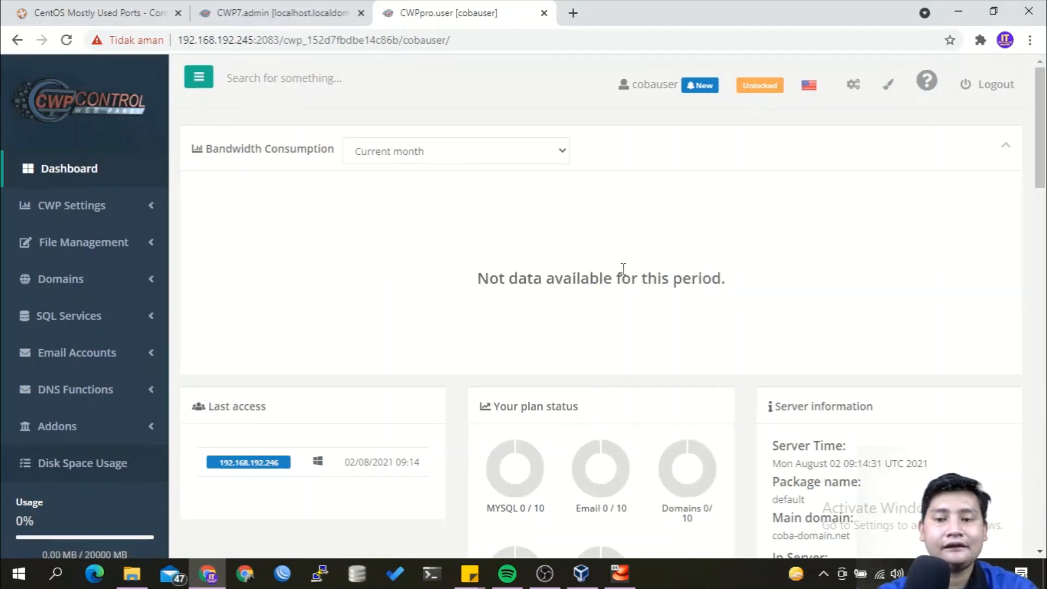
{"action": "scroll", "coordinate": [623, 268], "scroll_direction": "down", "scroll_amount": 2}
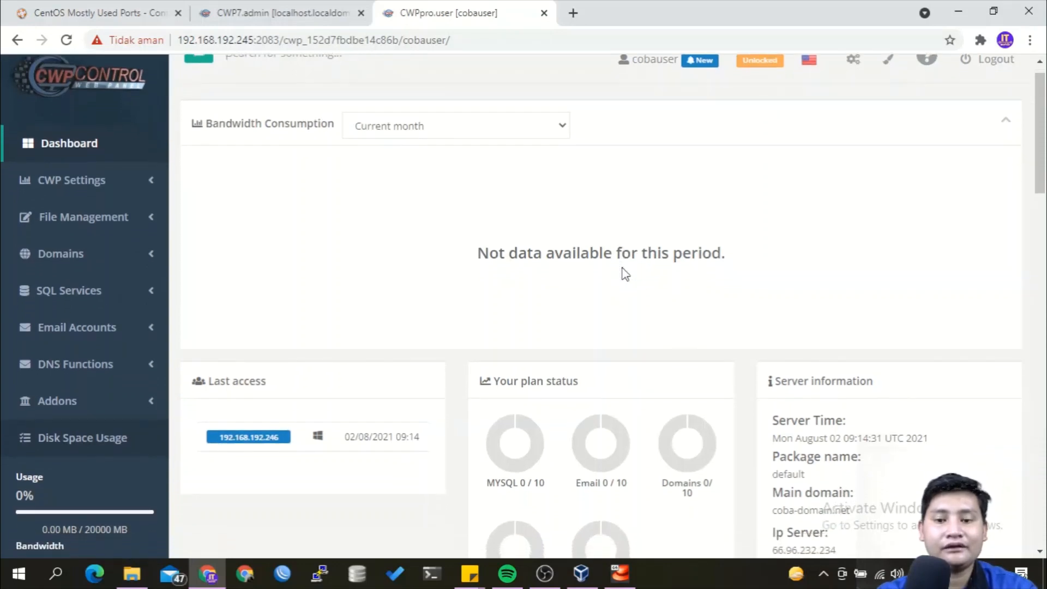
{"action": "scroll", "coordinate": [625, 275], "scroll_direction": "down", "scroll_amount": 7}
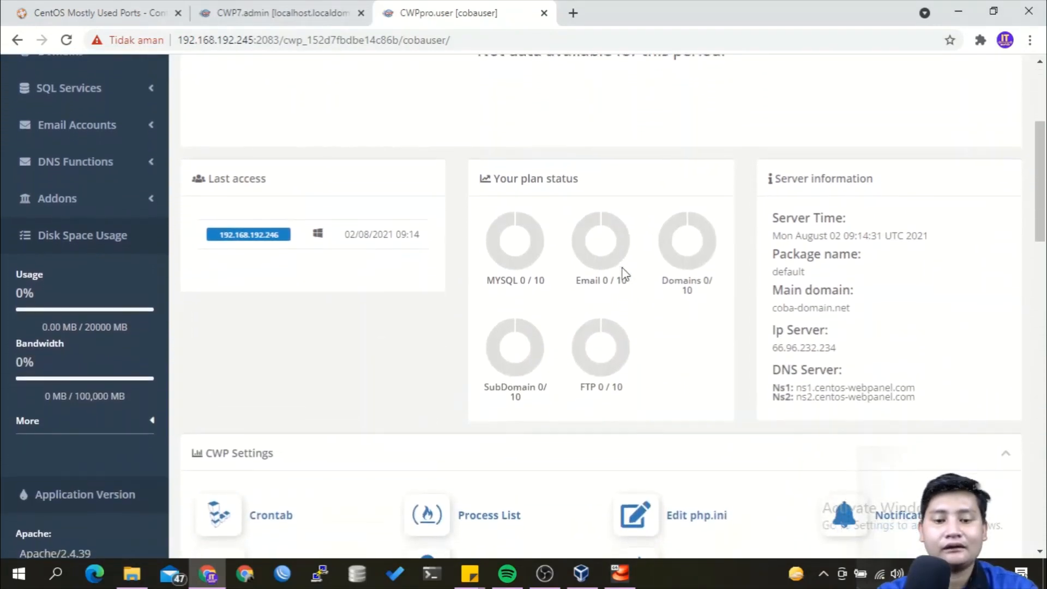
{"action": "scroll", "coordinate": [625, 274], "scroll_direction": "down", "scroll_amount": 6}
{"action": "scroll", "coordinate": [623, 274], "scroll_direction": "up", "scroll_amount": 3}
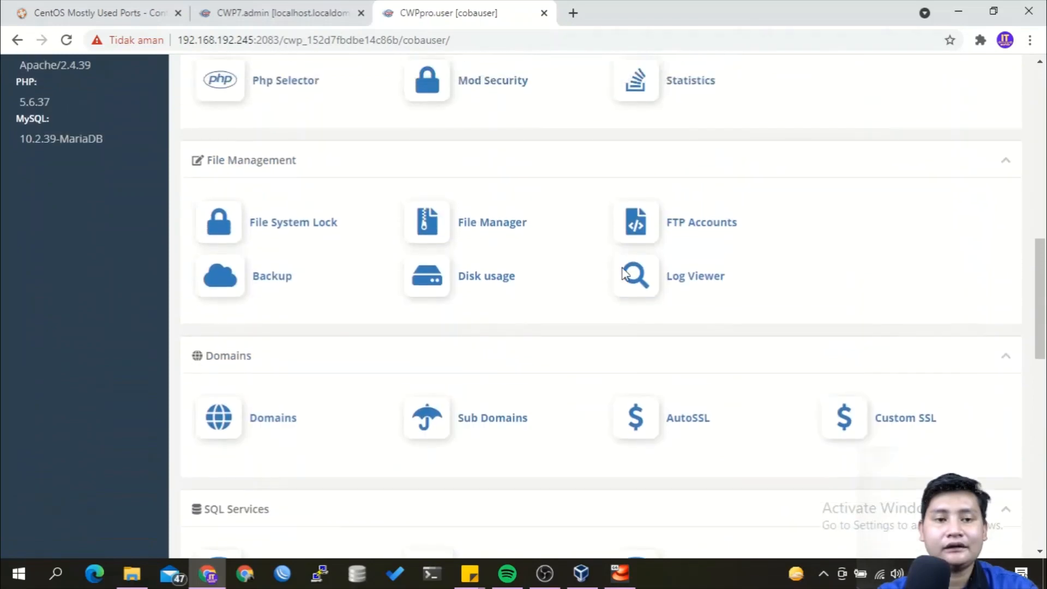
{"action": "scroll", "coordinate": [624, 274], "scroll_direction": "up", "scroll_amount": 1}
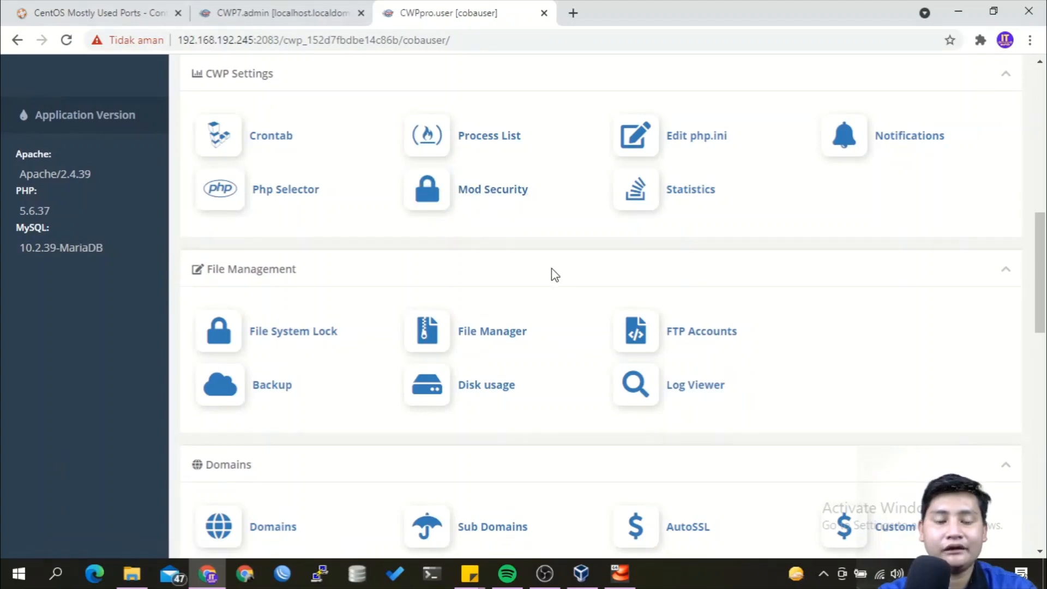
{"action": "scroll", "coordinate": [549, 267], "scroll_direction": "down", "scroll_amount": 1}
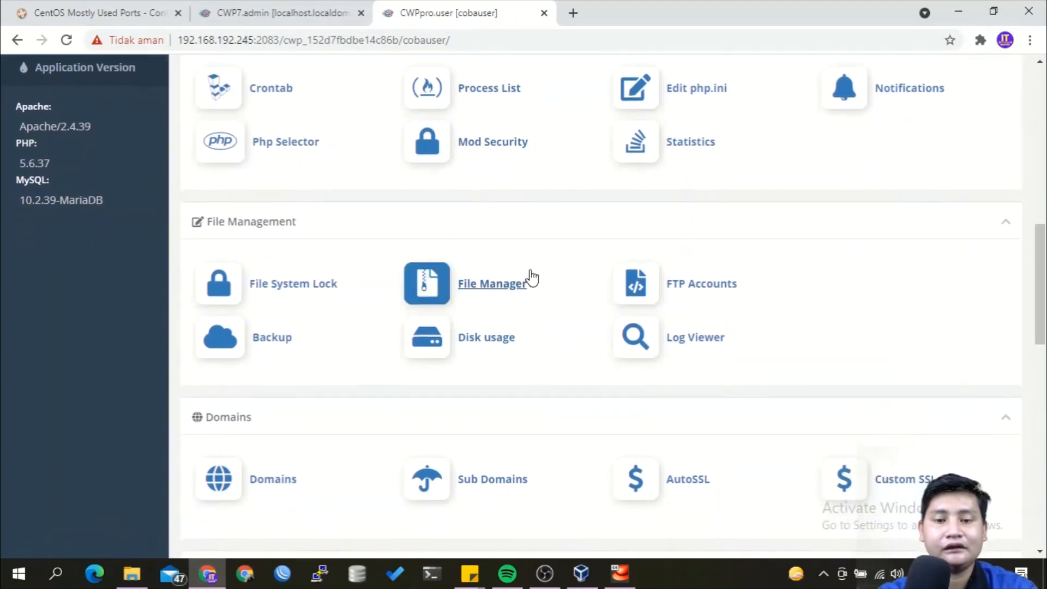
{"action": "scroll", "coordinate": [539, 288], "scroll_direction": "down", "scroll_amount": 2}
{"action": "scroll", "coordinate": [540, 289], "scroll_direction": "down", "scroll_amount": 3}
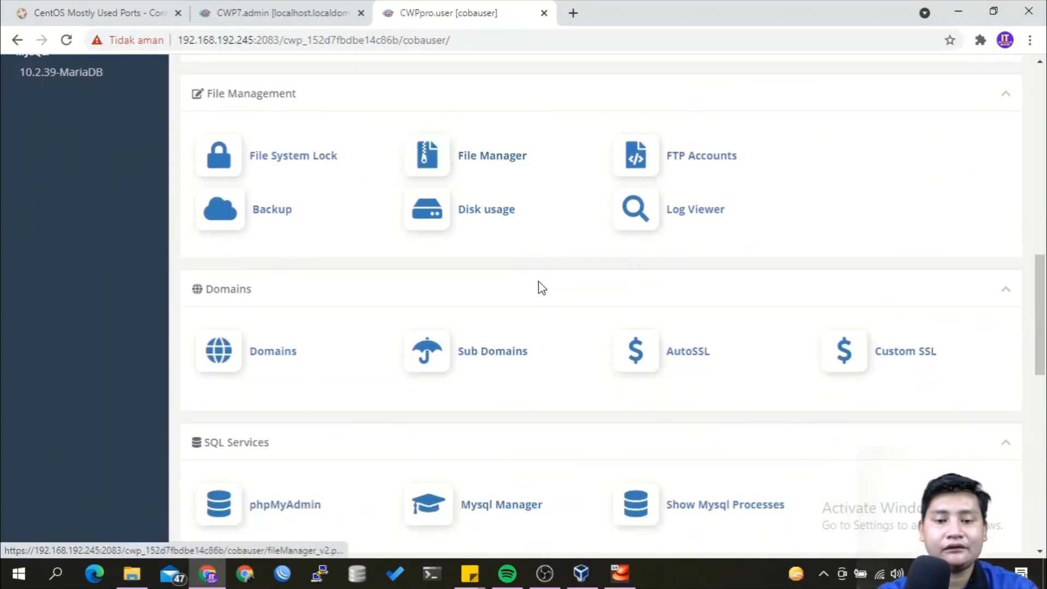
{"action": "scroll", "coordinate": [540, 287], "scroll_direction": "down", "scroll_amount": 1}
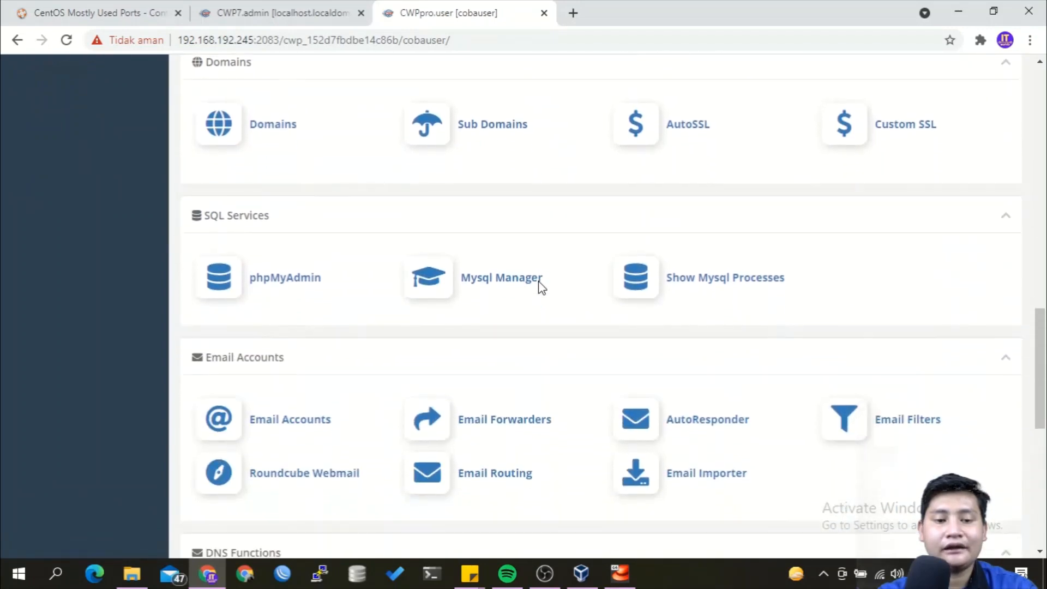
{"action": "scroll", "coordinate": [540, 288], "scroll_direction": "down", "scroll_amount": 5}
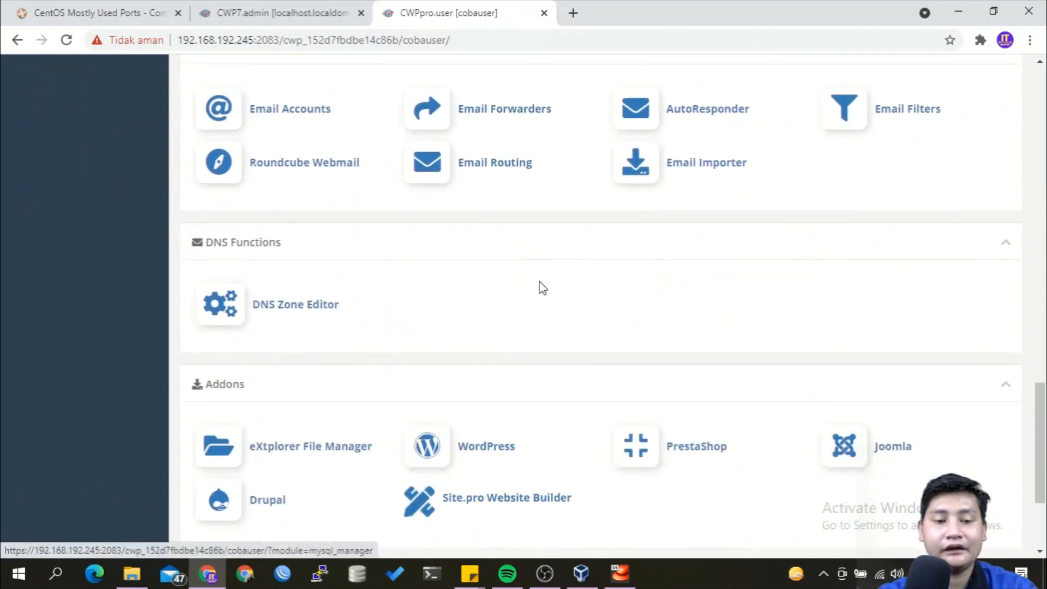
{"action": "scroll", "coordinate": [541, 289], "scroll_direction": "down", "scroll_amount": 3}
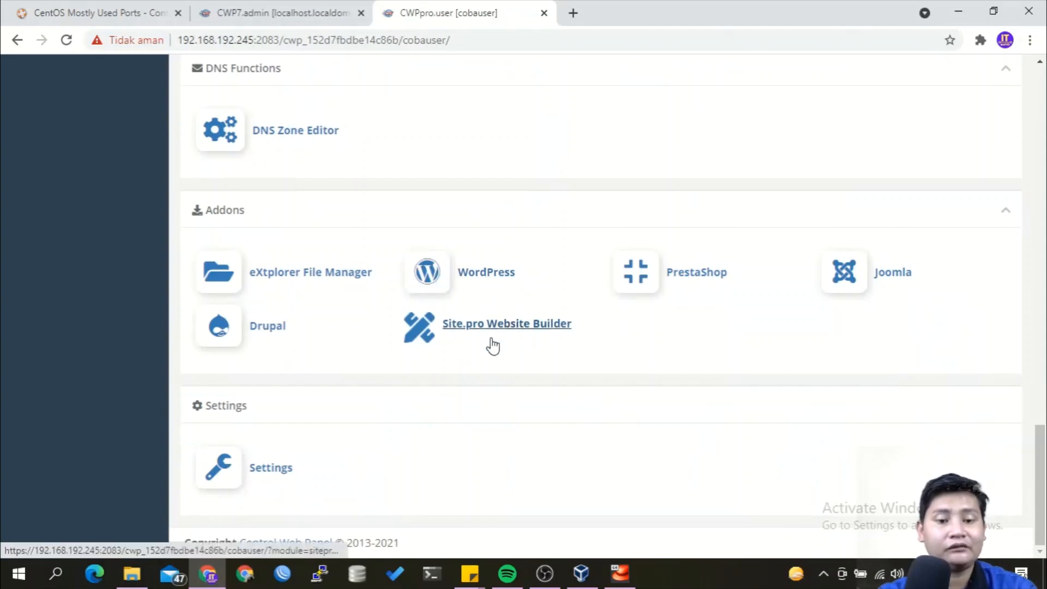
{"action": "scroll", "coordinate": [491, 347], "scroll_direction": "up", "scroll_amount": 15}
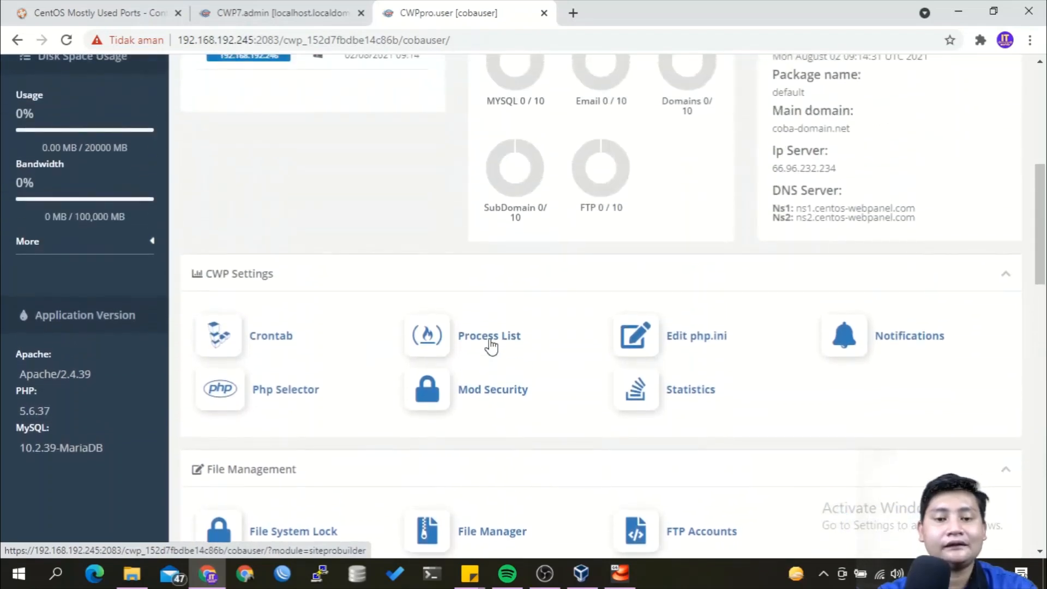
{"action": "scroll", "coordinate": [492, 346], "scroll_direction": "down", "scroll_amount": 5}
{"action": "scroll", "coordinate": [493, 345], "scroll_direction": "down", "scroll_amount": 2}
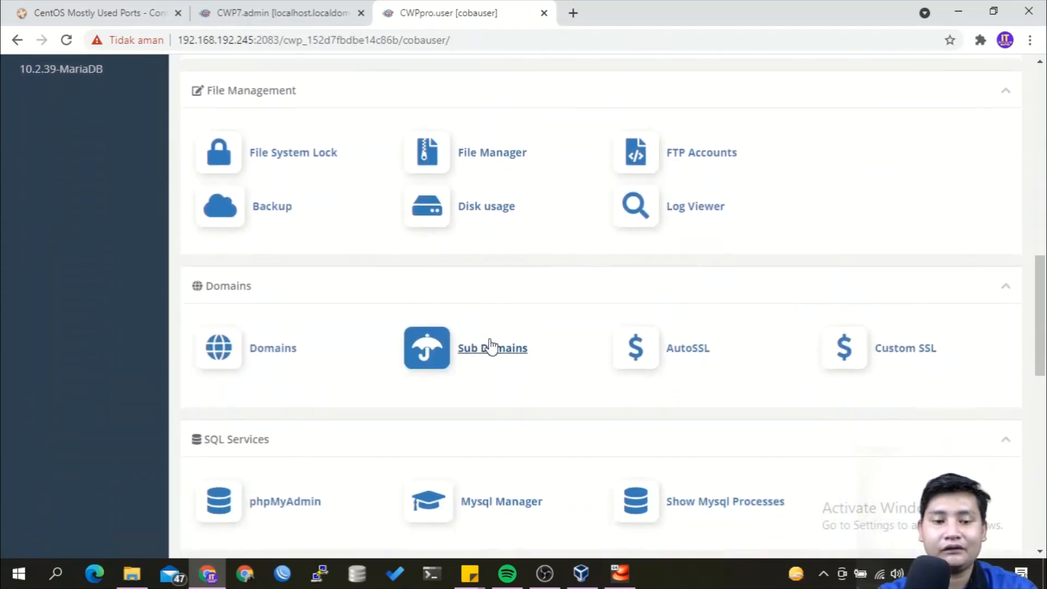
{"action": "left_click", "coordinate": [263, 339]}
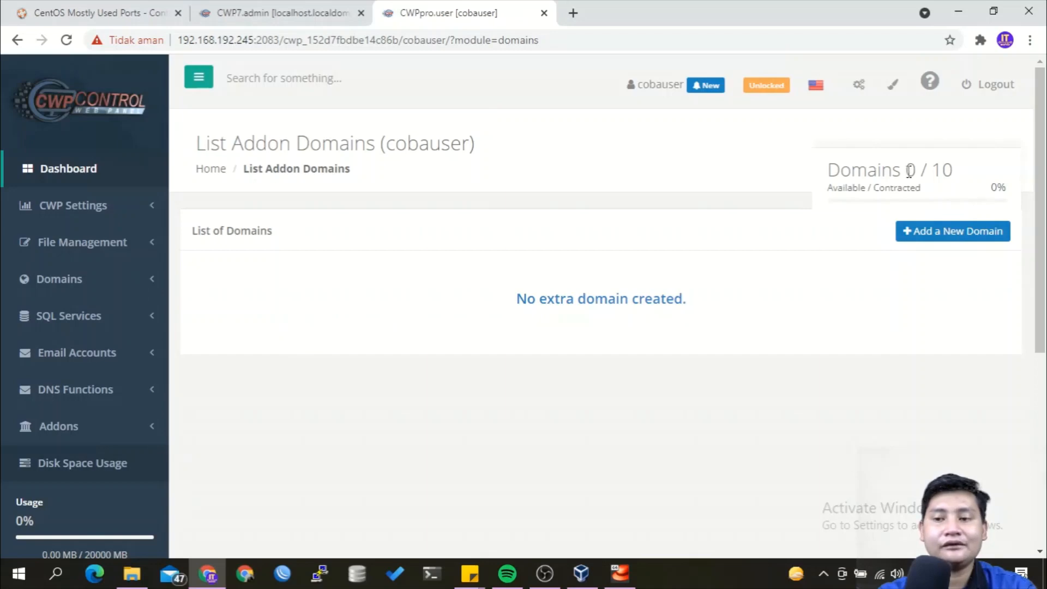
{"action": "left_click_drag", "start_coordinate": [908, 170], "coordinate": [954, 174]}
{"action": "left_click", "coordinate": [955, 173]}
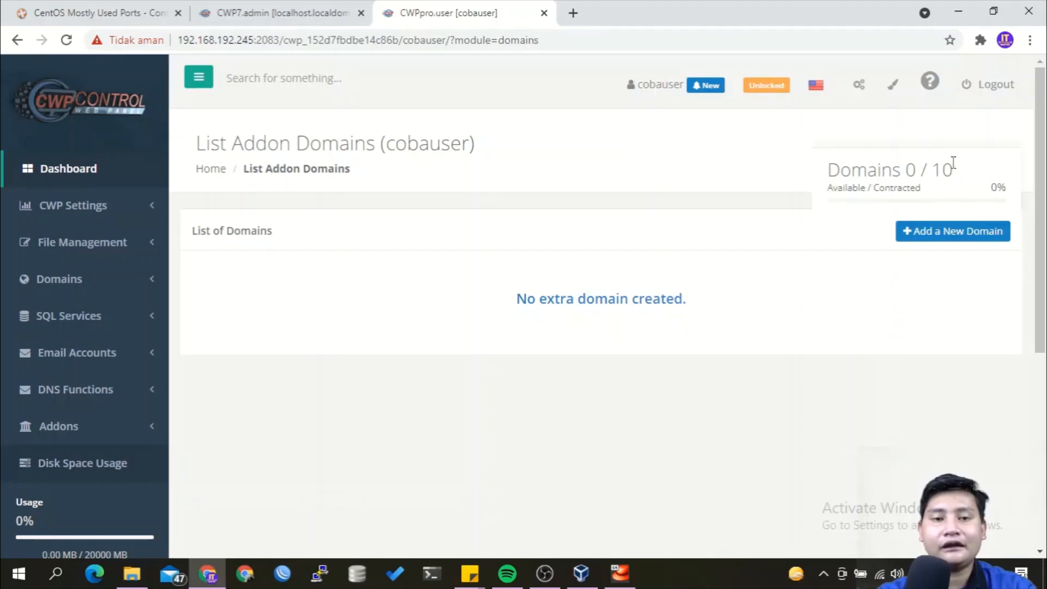
{"action": "left_click", "coordinate": [308, 12]}
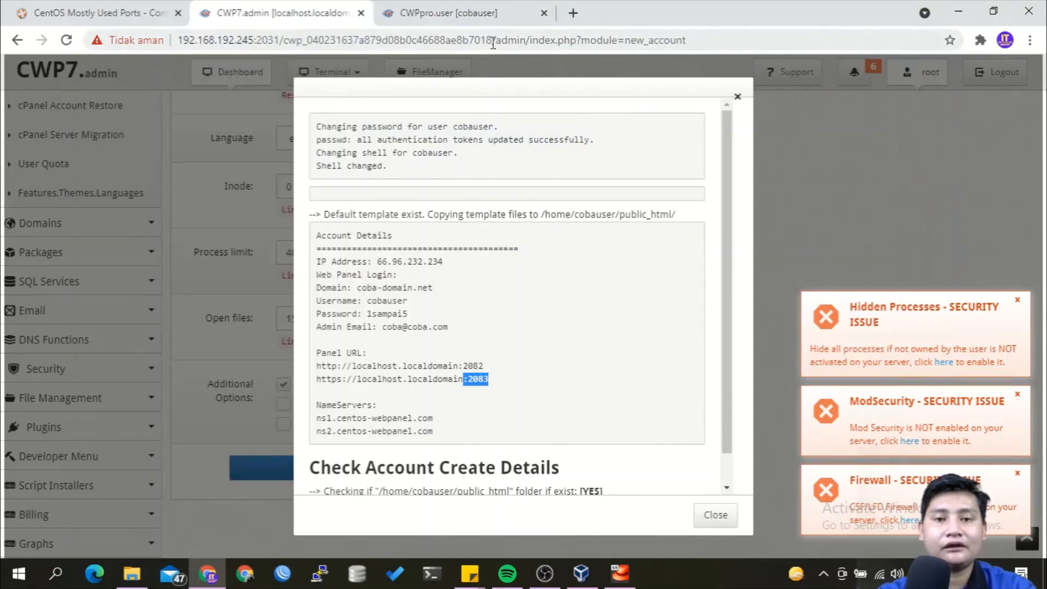
{"action": "left_click", "coordinate": [482, 21]}
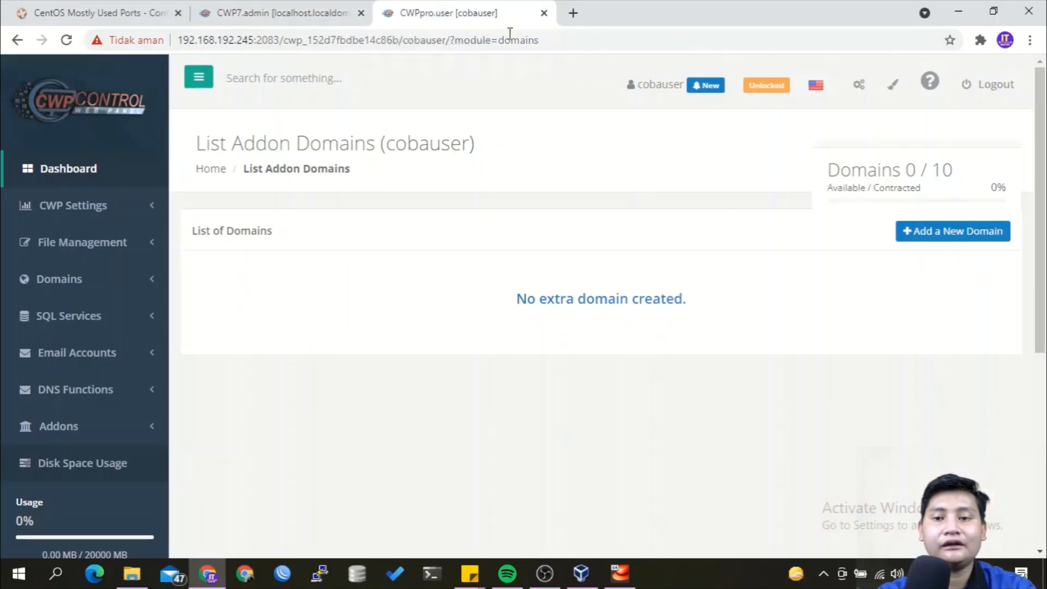
{"action": "left_click_drag", "start_coordinate": [932, 170], "coordinate": [956, 174]}
{"action": "left_click", "coordinate": [946, 218]}
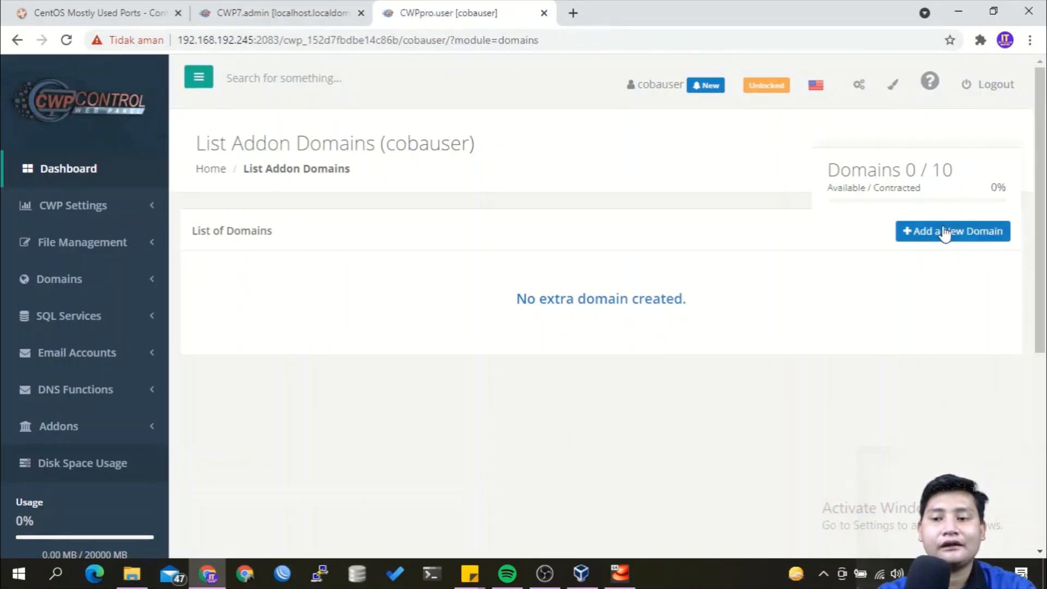
Add and save hasyim-online.net as a new addon domain.
{"action": "left_click", "coordinate": [945, 232]}
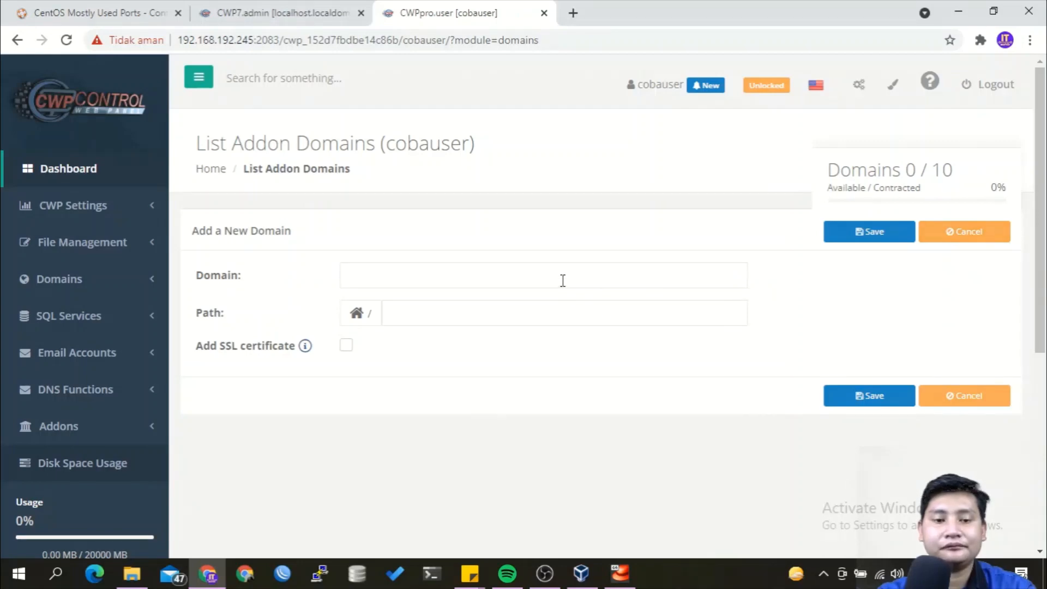
{"action": "left_click", "coordinate": [563, 280]}
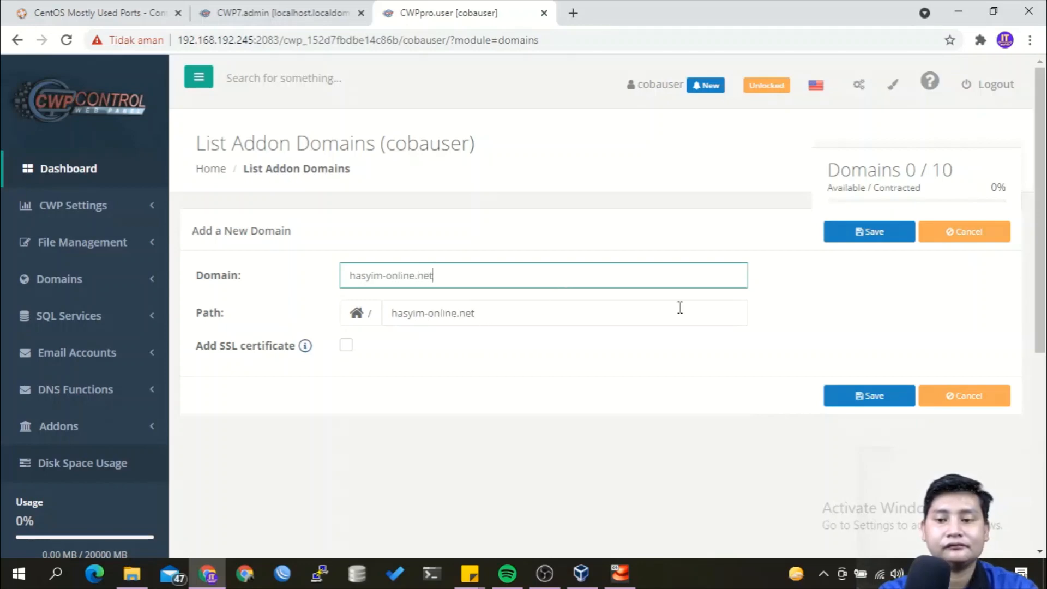
{"action": "left_click", "coordinate": [838, 397]}
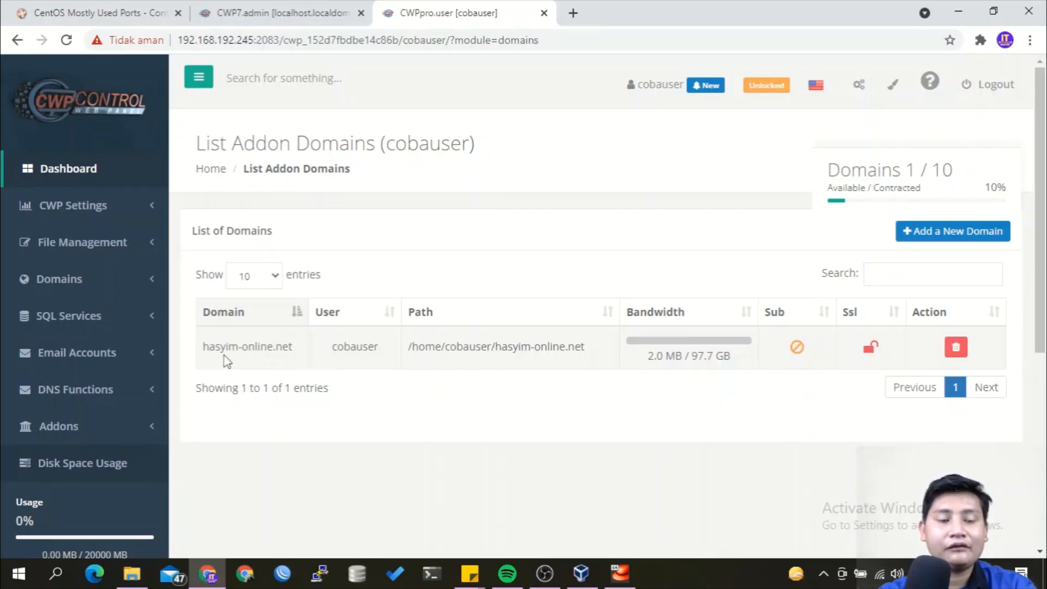
Expand Addons in the sidebar and open the WordPress page.
{"action": "left_click", "coordinate": [133, 427]}
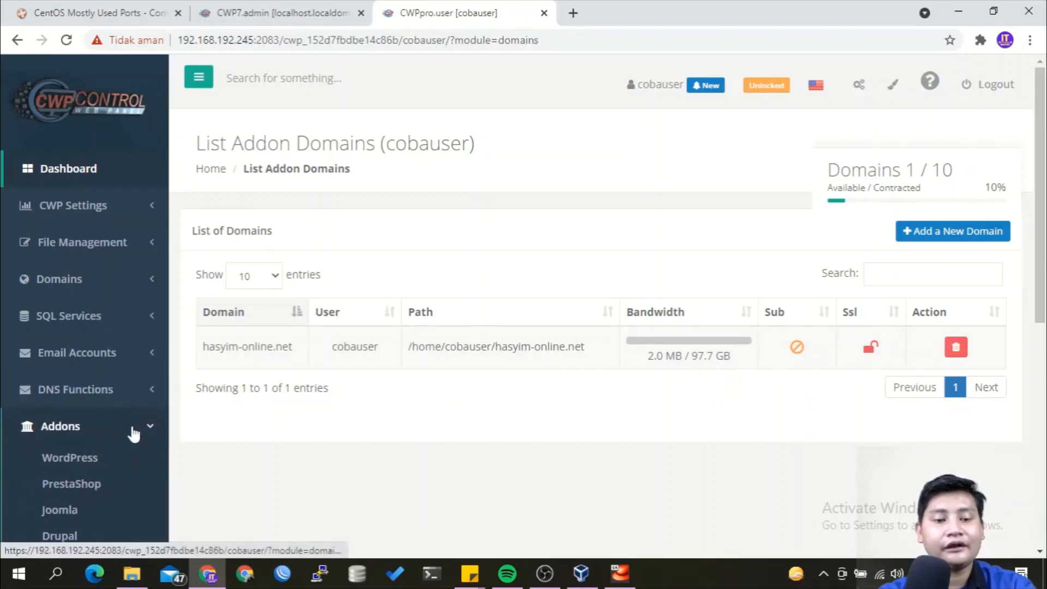
{"action": "scroll", "coordinate": [134, 435], "scroll_direction": "down", "scroll_amount": 2}
{"action": "scroll", "coordinate": [124, 369], "scroll_direction": "down", "scroll_amount": 1}
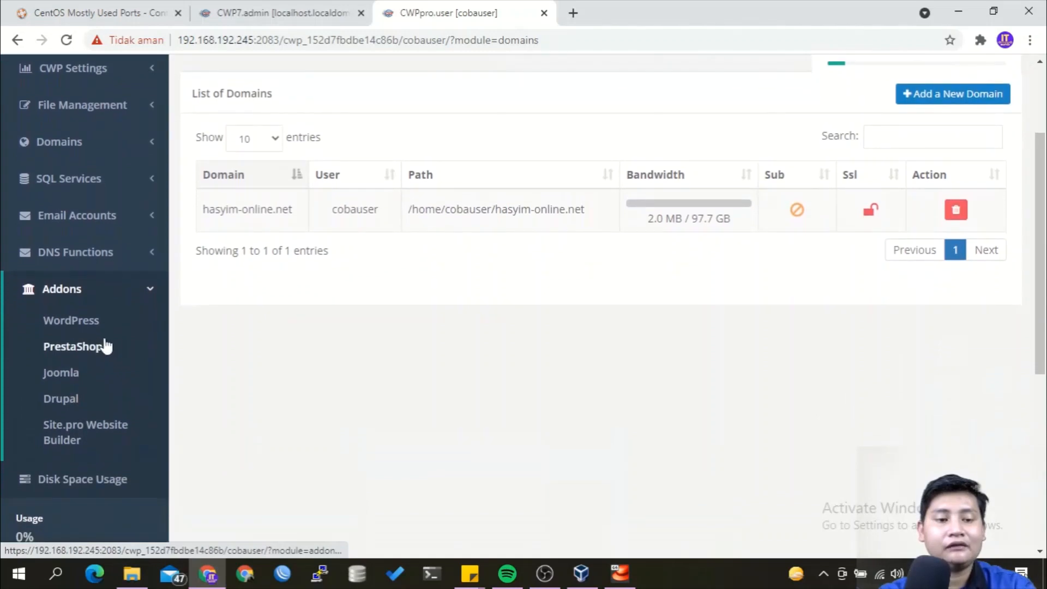
{"action": "left_click", "coordinate": [99, 331]}
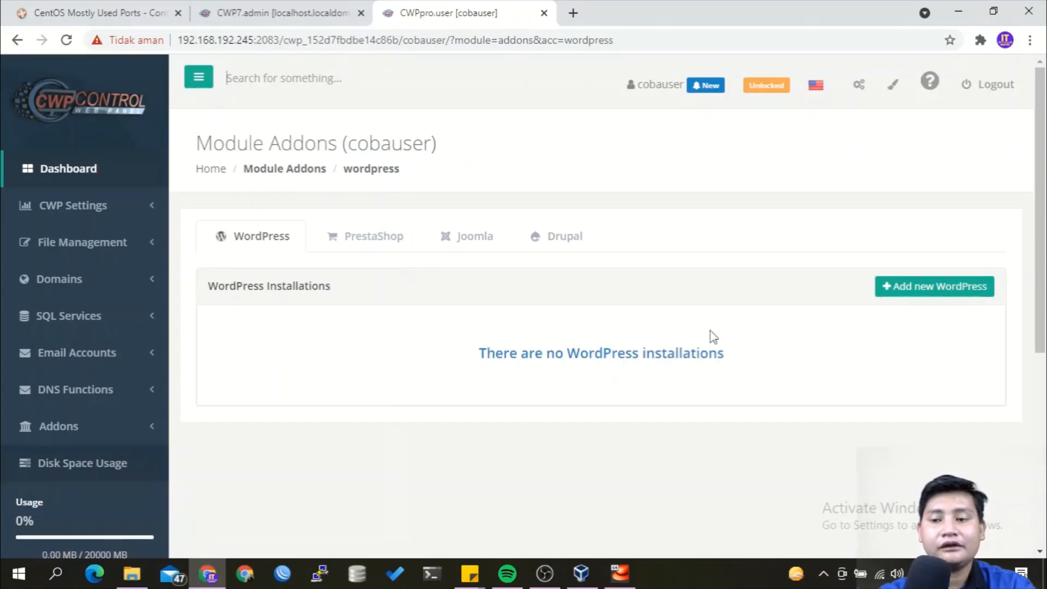
Start a new WordPress install on the hasyim-online.net domain, keeping the default wp directory.
{"action": "left_click", "coordinate": [904, 297]}
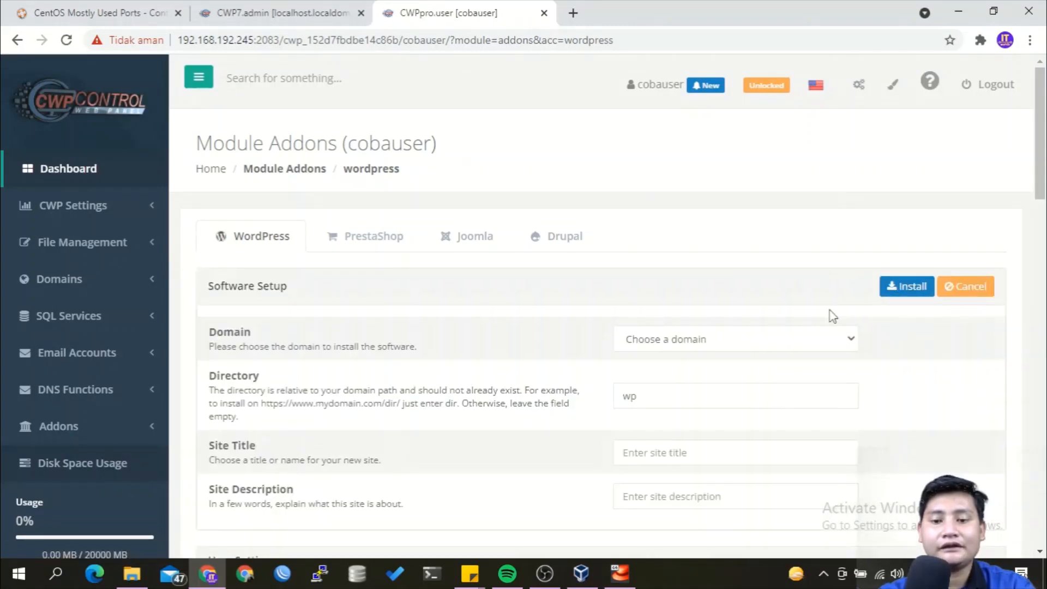
{"action": "left_click", "coordinate": [826, 341]}
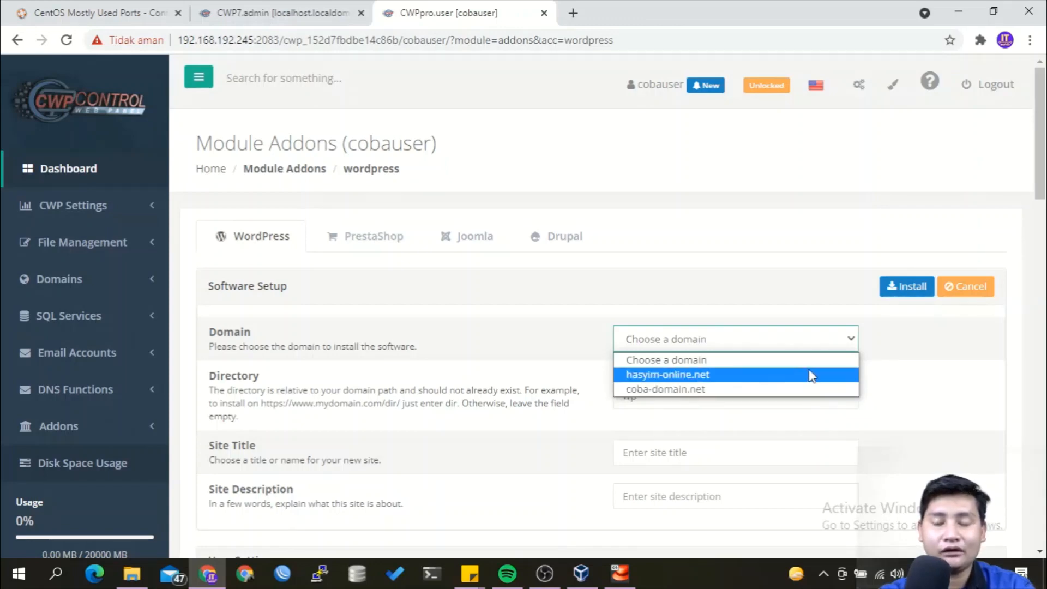
{"action": "left_click", "coordinate": [811, 375]}
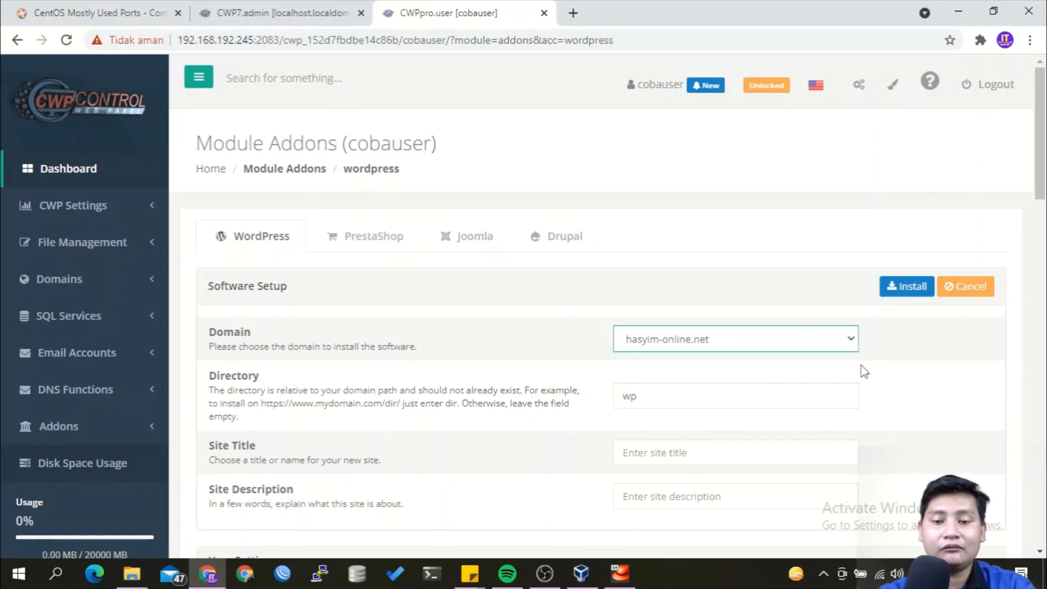
{"action": "scroll", "coordinate": [860, 368], "scroll_direction": "down", "scroll_amount": 3}
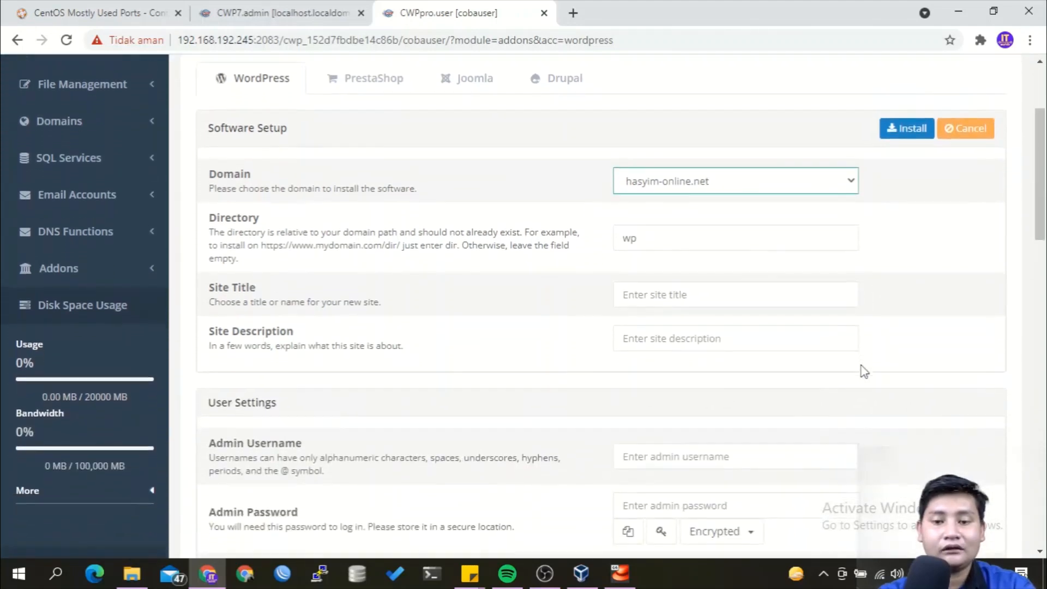
{"action": "scroll", "coordinate": [860, 369], "scroll_direction": "down", "scroll_amount": 1}
Enter the site title 'Website Hasyim' and site description 'Hasyim's Website'.
{"action": "left_click", "coordinate": [747, 246]}
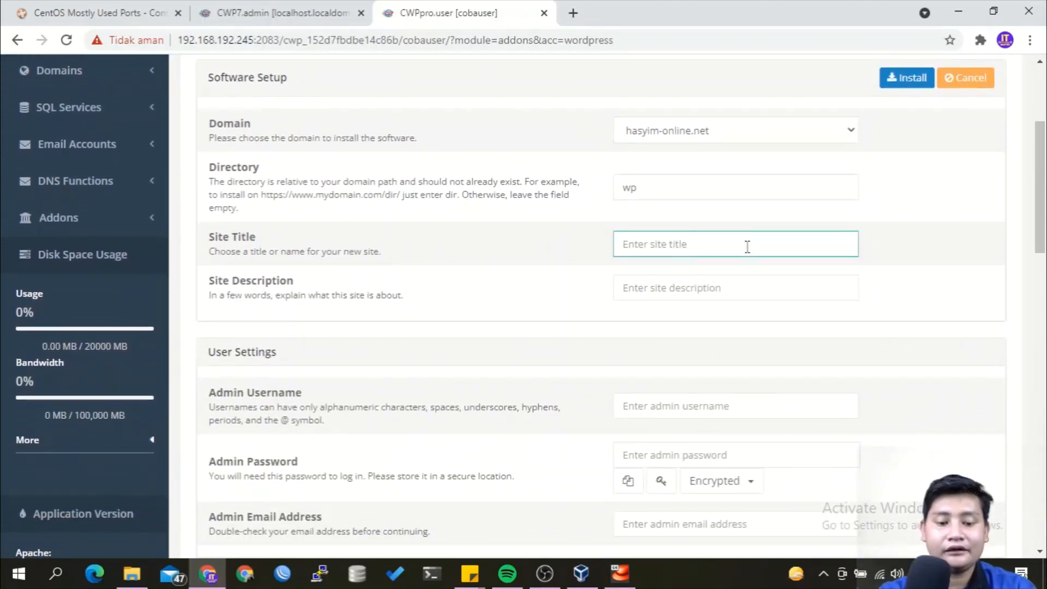
{"action": "type", "text": "w"}
{"action": "key", "text": "BackSpace"}
{"action": "type", "text": "We"}
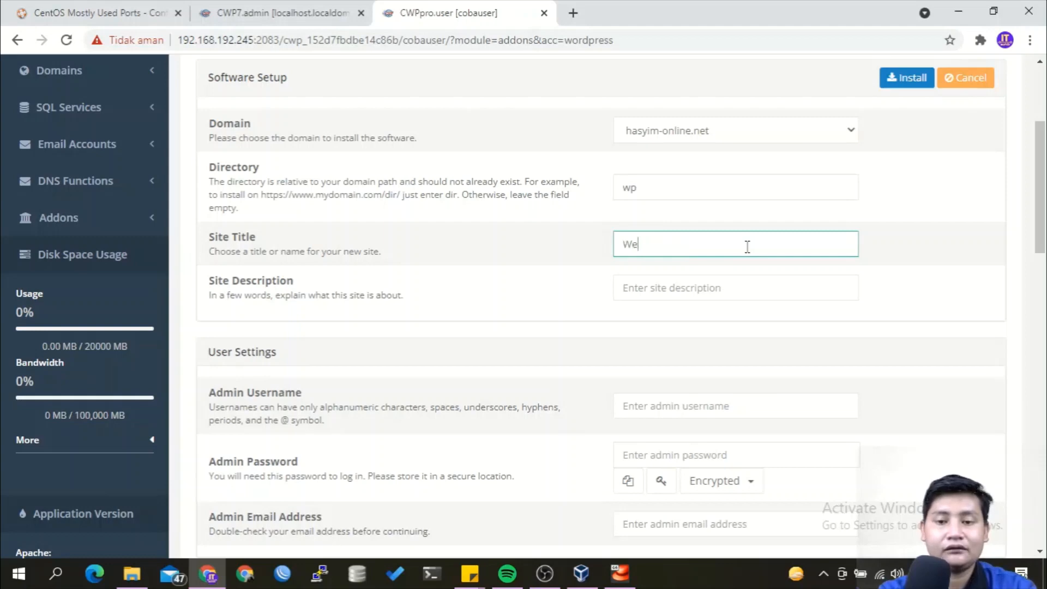
{"action": "type", "text": "bsite Hasyim"}
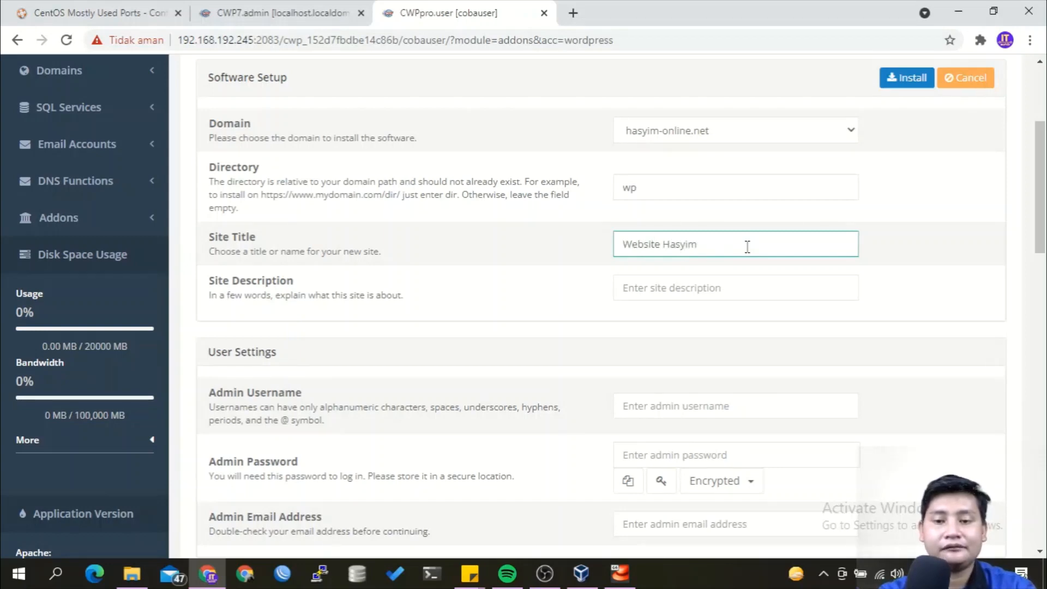
{"action": "key", "text": "Tab"}
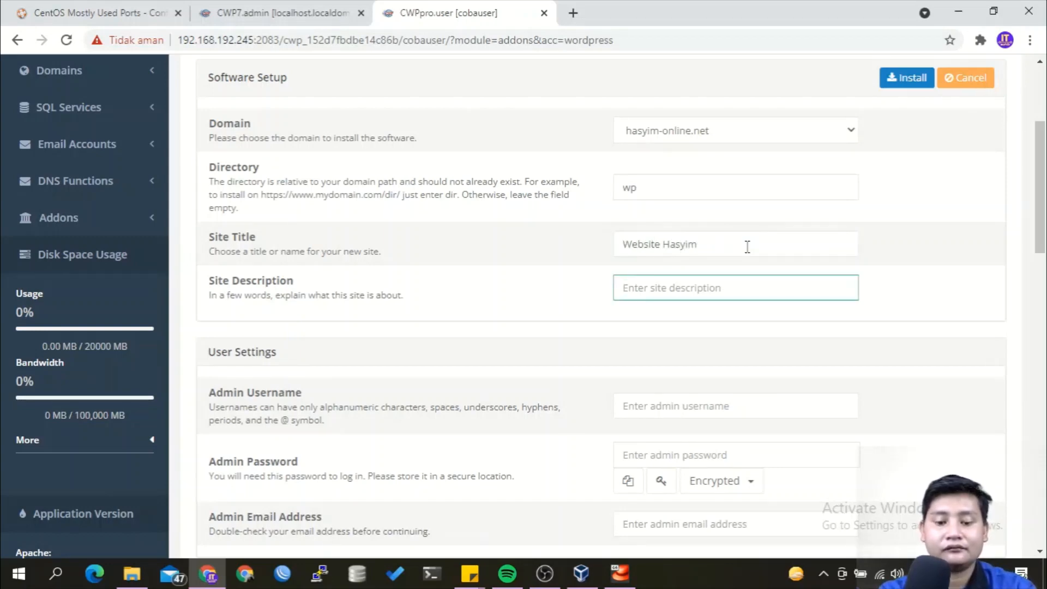
{"action": "type", "text": "Hasyim's "}
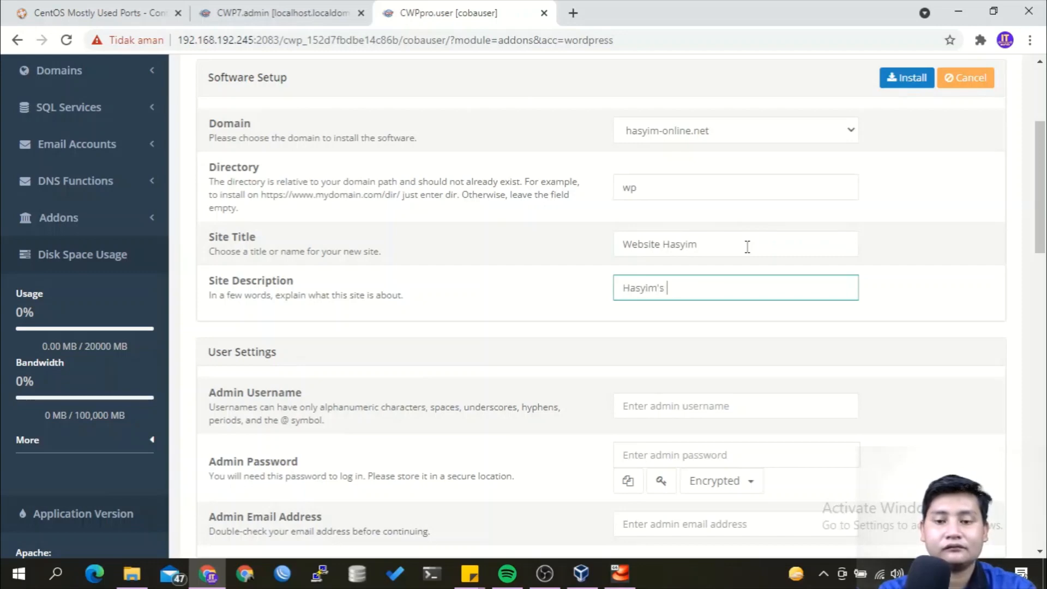
{"action": "type", "text": "Website"}
{"action": "scroll", "coordinate": [748, 246], "scroll_direction": "down", "scroll_amount": 1}
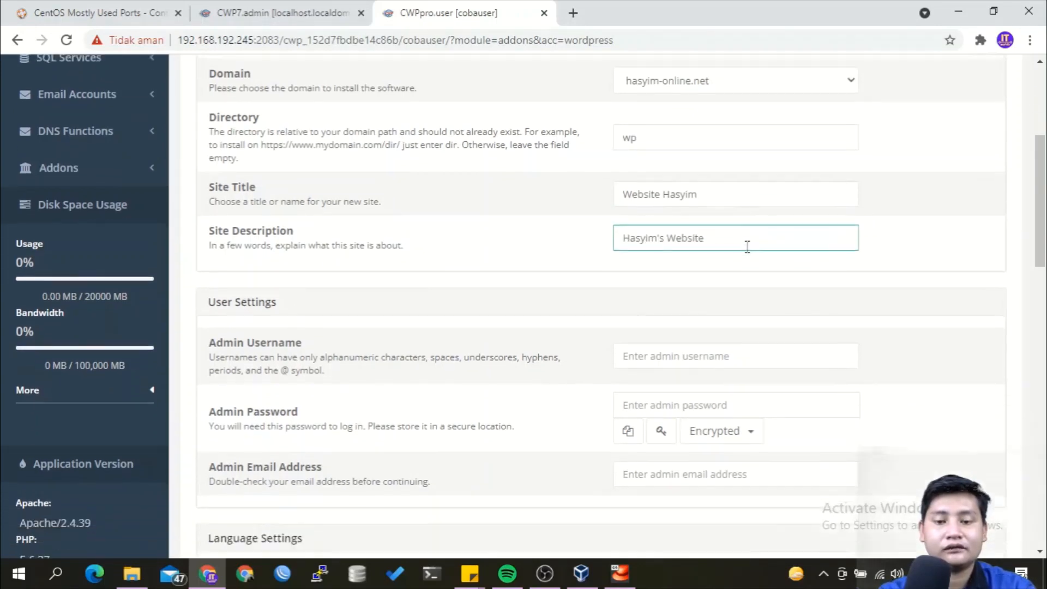
{"action": "scroll", "coordinate": [747, 247], "scroll_direction": "down", "scroll_amount": 1}
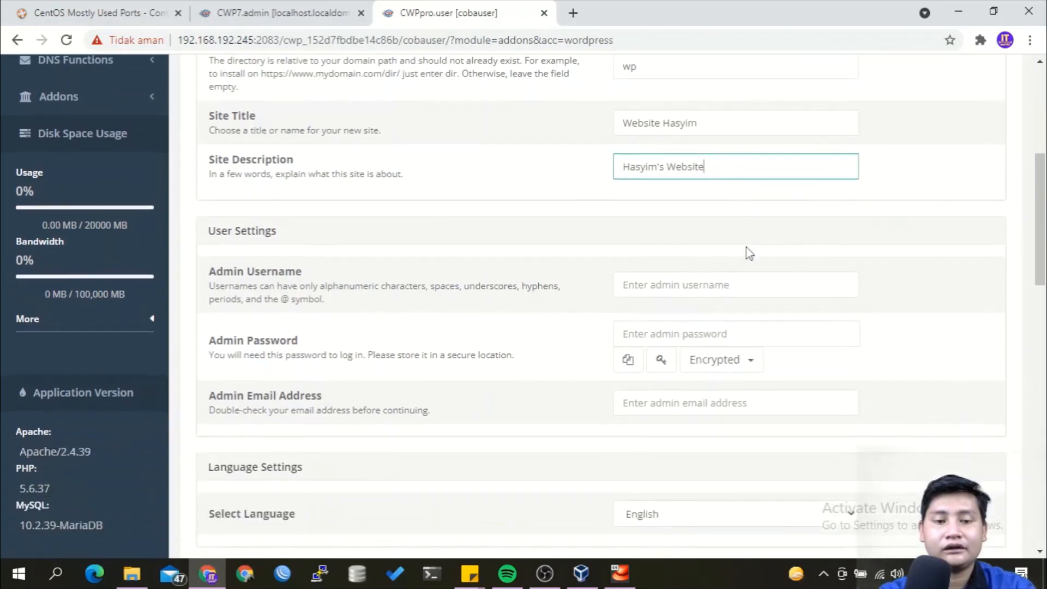
Fill in the WordPress admin username, admin password and admin e-mail address.
{"action": "left_click", "coordinate": [739, 283]}
{"action": "type", "text": "hasyi"}
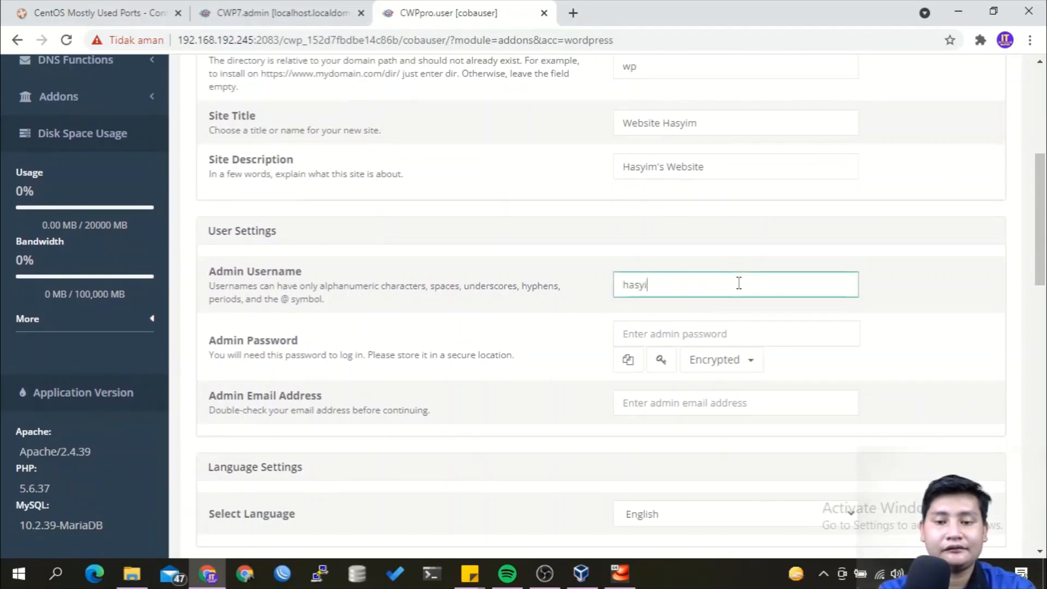
{"action": "type", "text": "m"}
{"action": "key", "text": "Tab"}
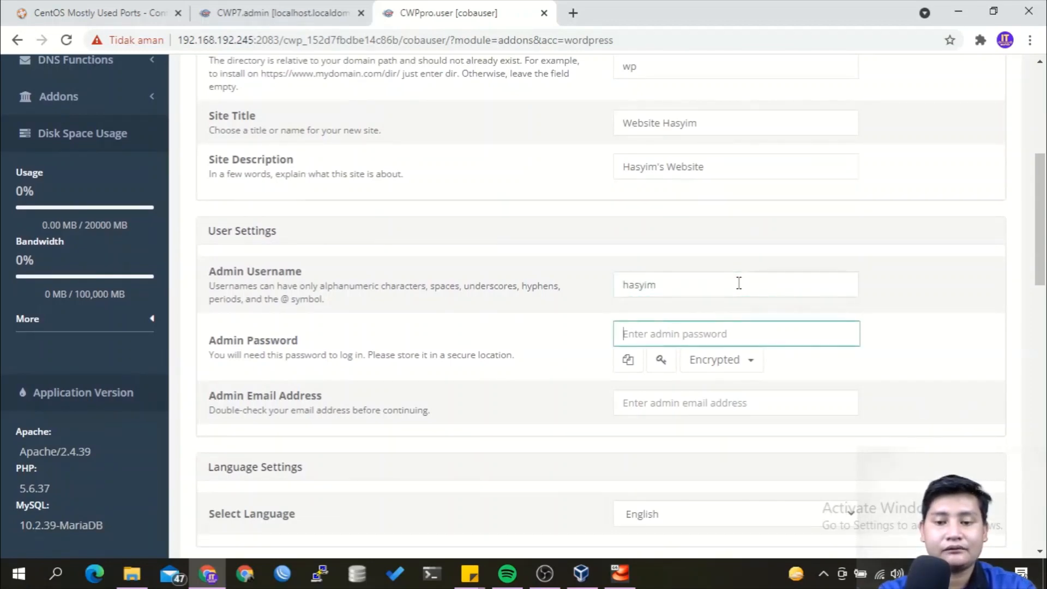
{"action": "type", "text": "1sampai5"}
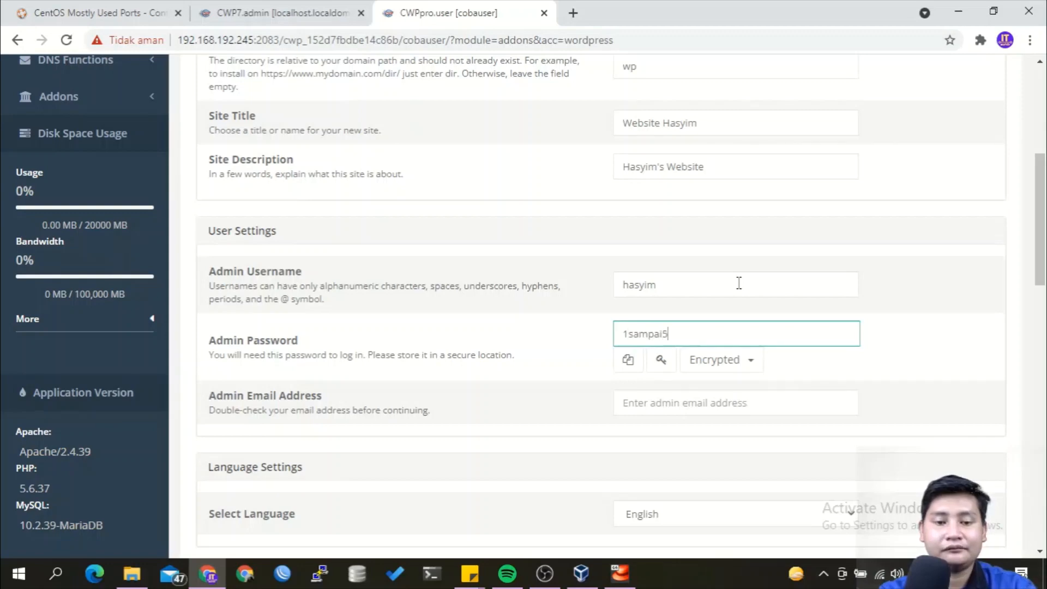
{"action": "scroll", "coordinate": [739, 283], "scroll_direction": "down", "scroll_amount": 2}
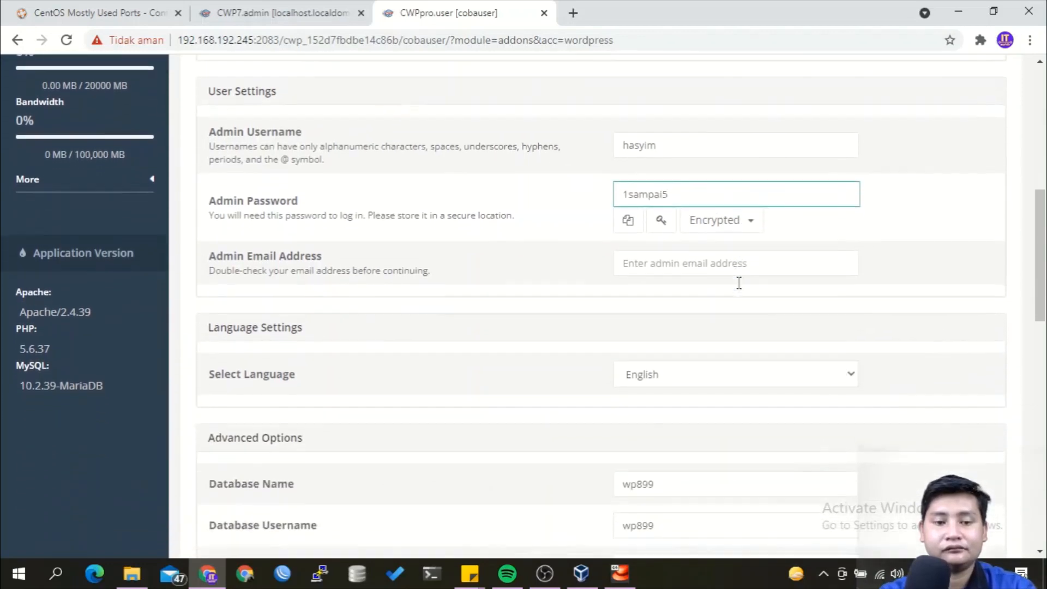
{"action": "left_click", "coordinate": [718, 257]}
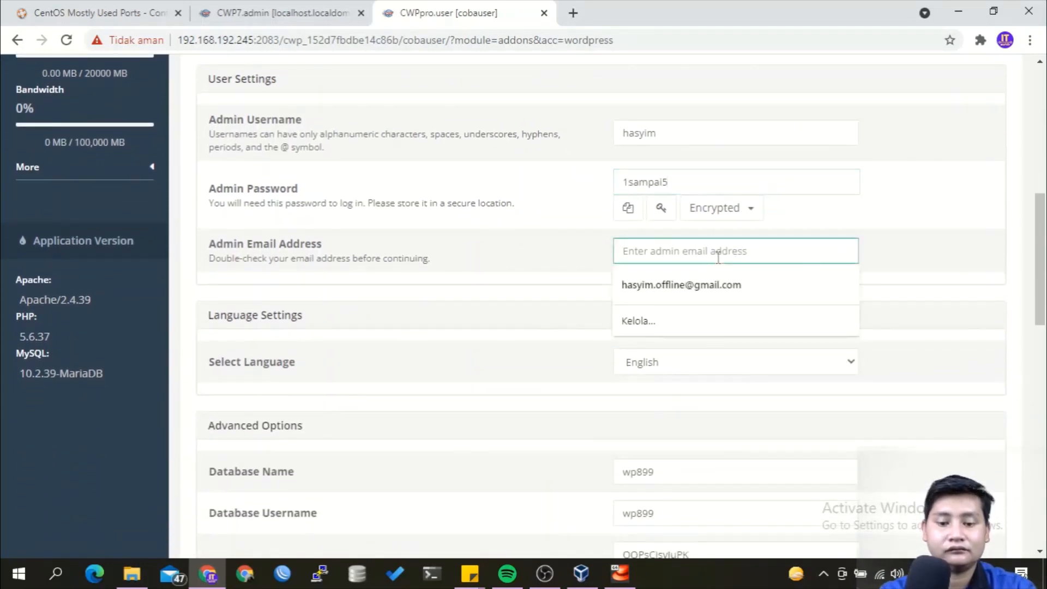
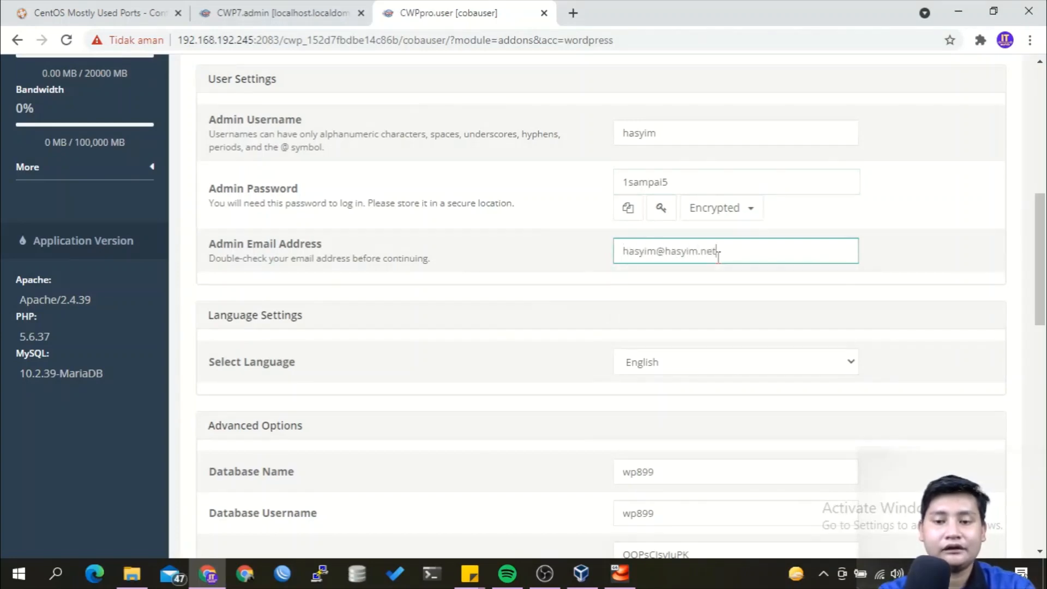
{"action": "scroll", "coordinate": [718, 257], "scroll_direction": "down", "scroll_amount": 3}
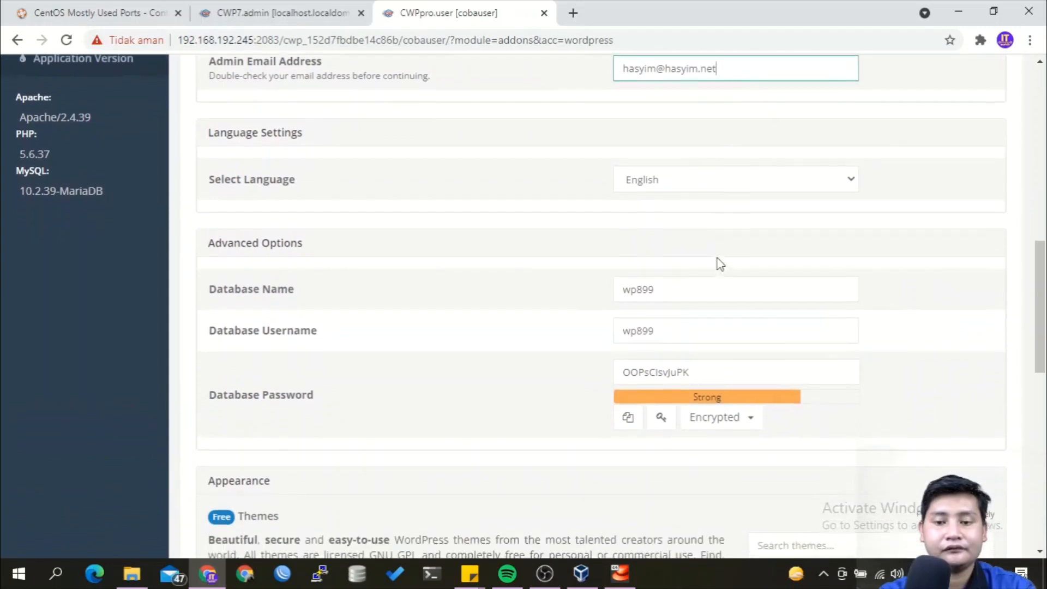
{"action": "scroll", "coordinate": [720, 264], "scroll_direction": "down", "scroll_amount": 5}
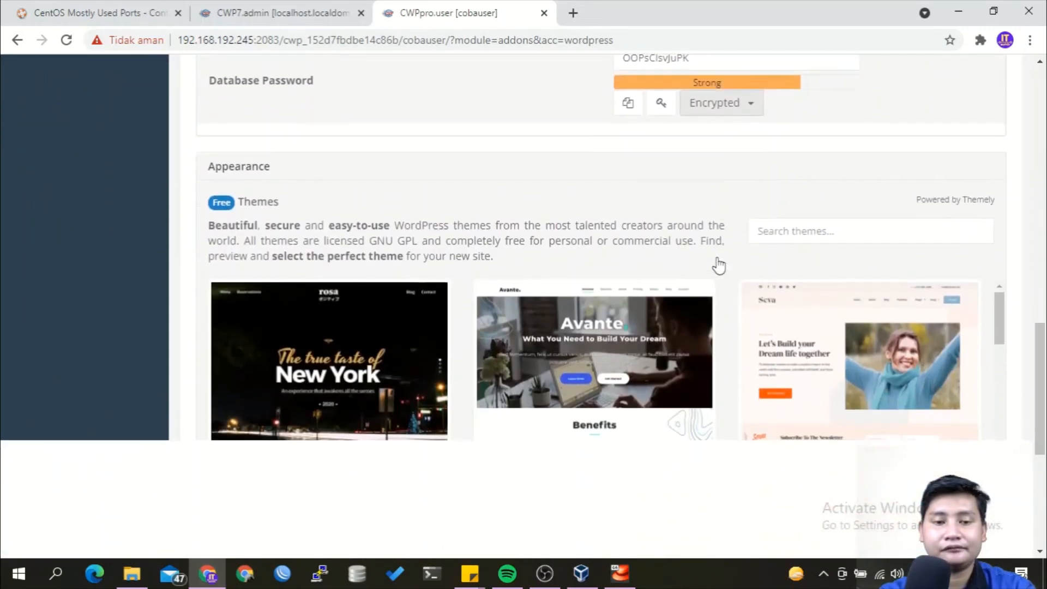
Install WordPress and confirm the hasyim-online.net /wp install with database wp899.
{"action": "scroll", "coordinate": [719, 266], "scroll_direction": "down", "scroll_amount": 2}
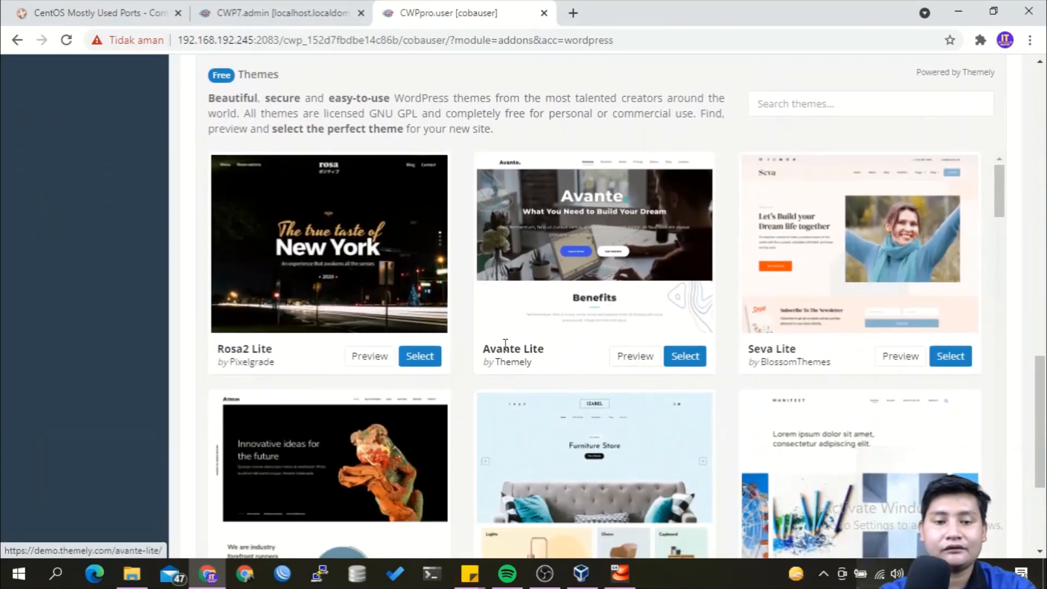
{"action": "scroll", "coordinate": [622, 264], "scroll_direction": "down", "scroll_amount": 3}
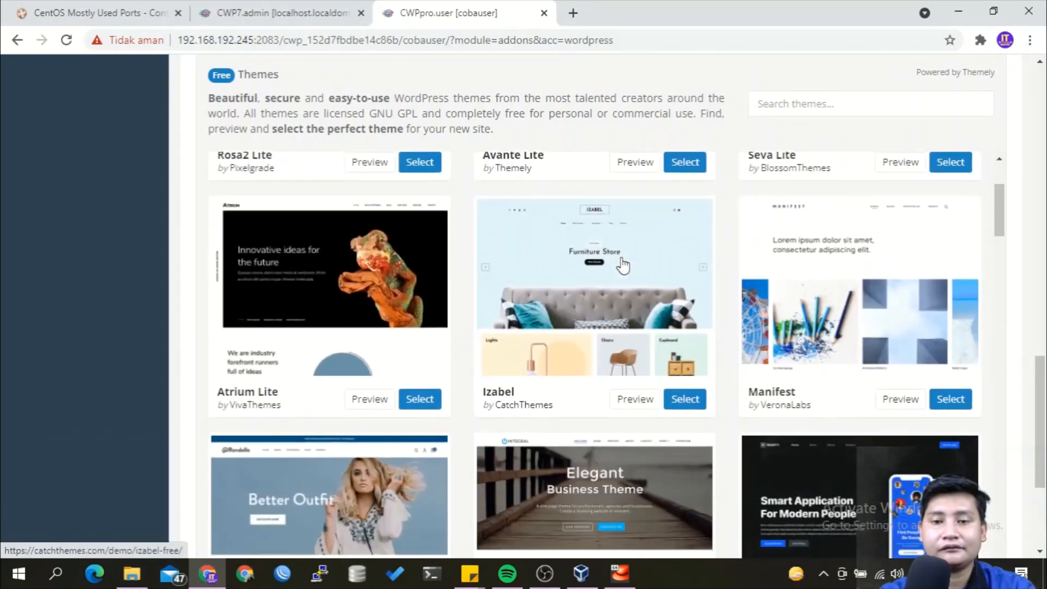
{"action": "scroll", "coordinate": [732, 121], "scroll_direction": "up", "scroll_amount": 3}
{"action": "scroll", "coordinate": [940, 180], "scroll_direction": "down", "scroll_amount": 5}
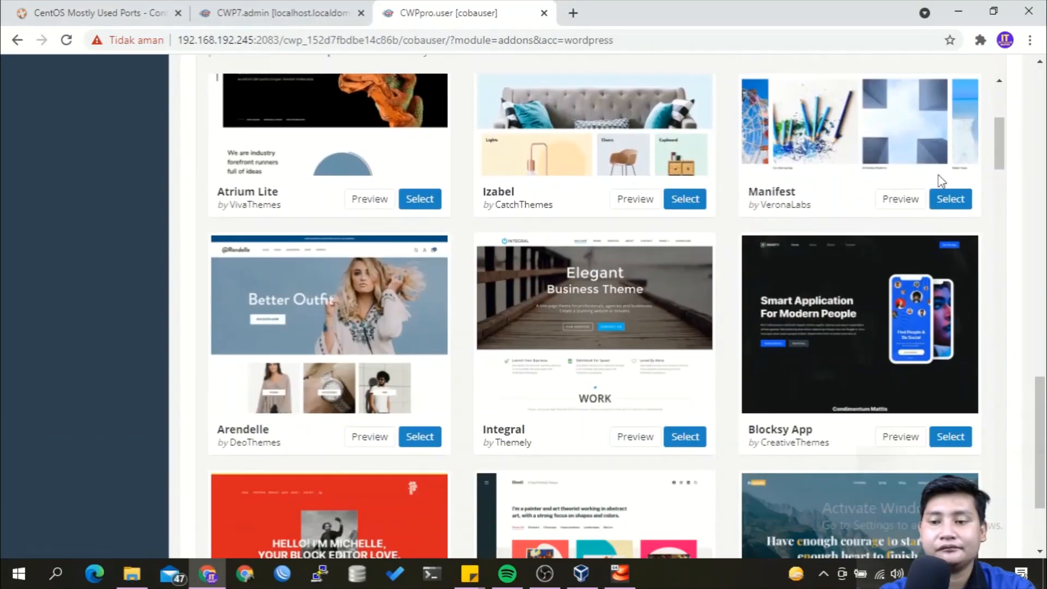
{"action": "scroll", "coordinate": [940, 180], "scroll_direction": "down", "scroll_amount": 3}
{"action": "left_click", "coordinate": [914, 491]}
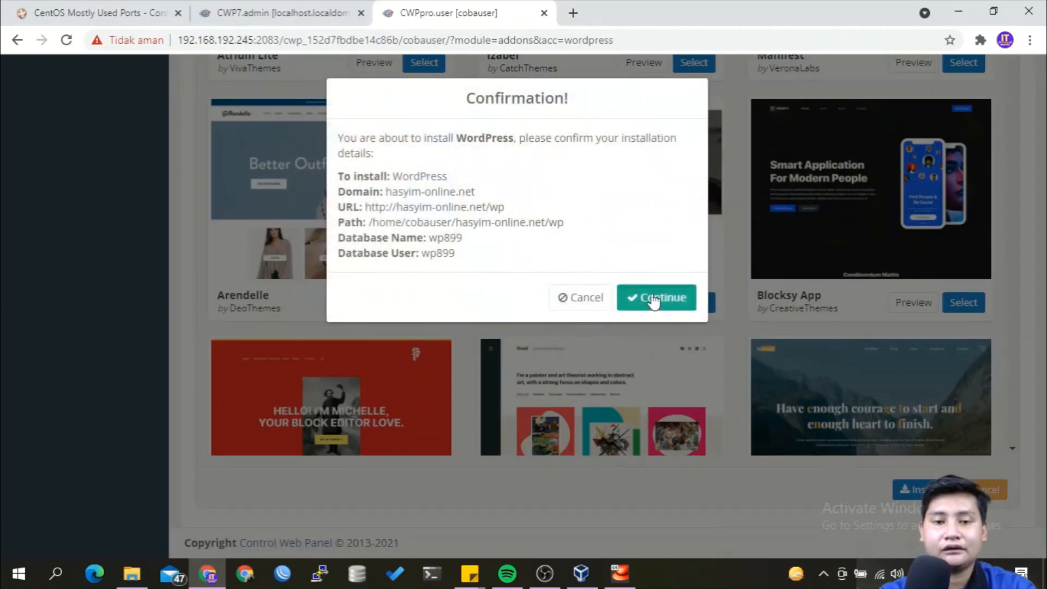
{"action": "left_click", "coordinate": [653, 300]}
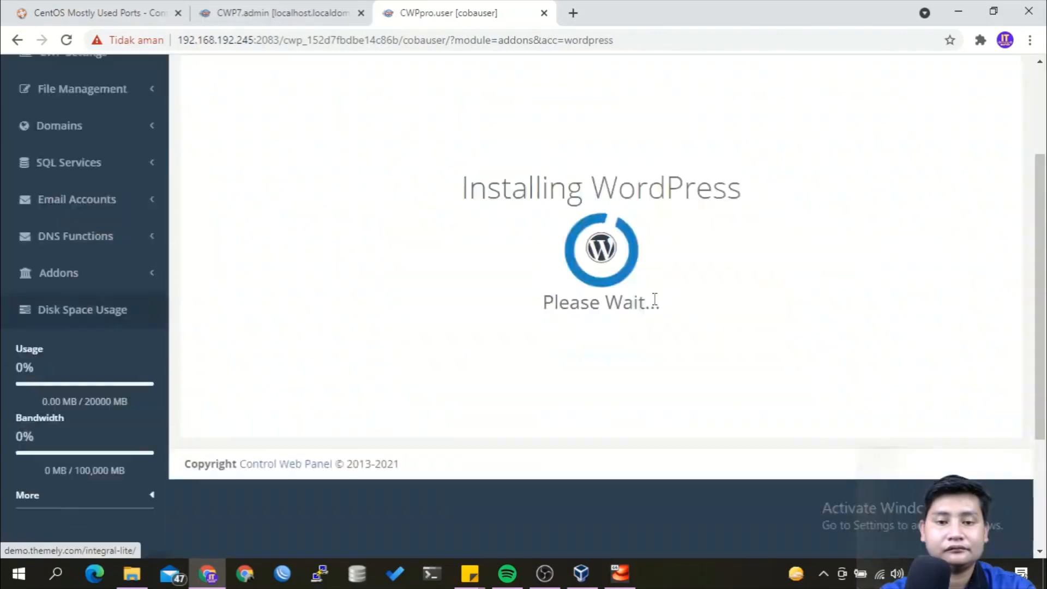
Wait for the install to finish and view the WordPress Installations list showing database cobauser_wp899.
{"action": "scroll", "coordinate": [655, 300], "scroll_direction": "up", "scroll_amount": 3}
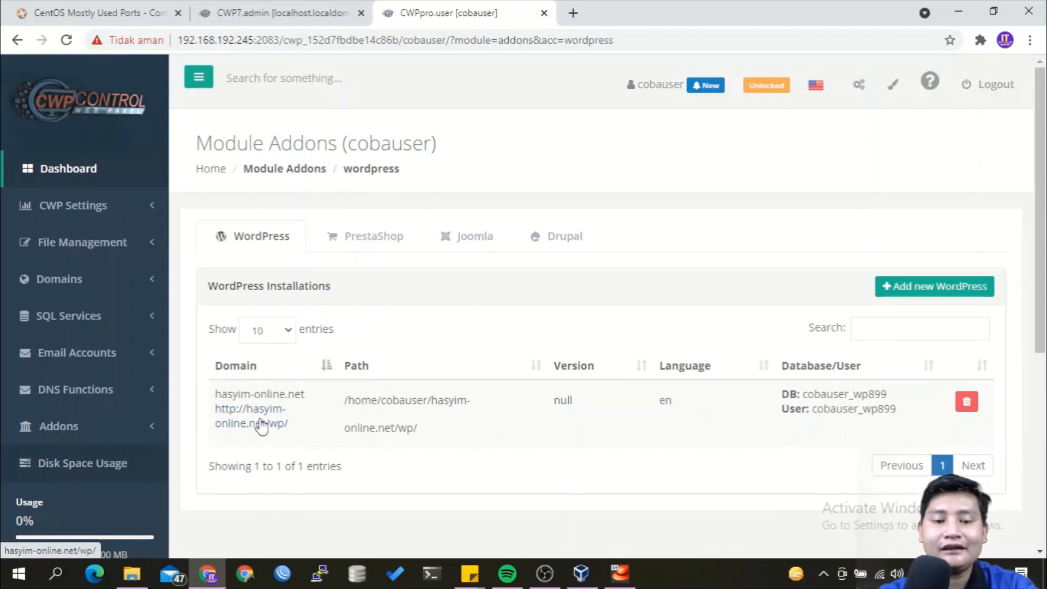
Open the hasyim-online.net/wp site, see the DNS error, then return to the CWP admin tab.
{"action": "left_click", "coordinate": [262, 423]}
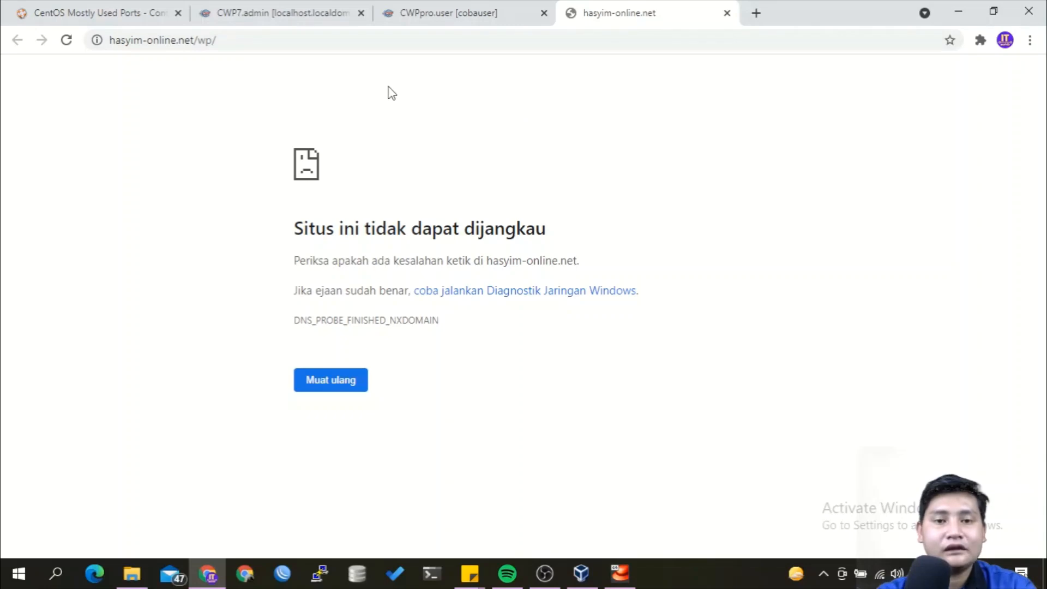
{"action": "left_click", "coordinate": [311, 17]}
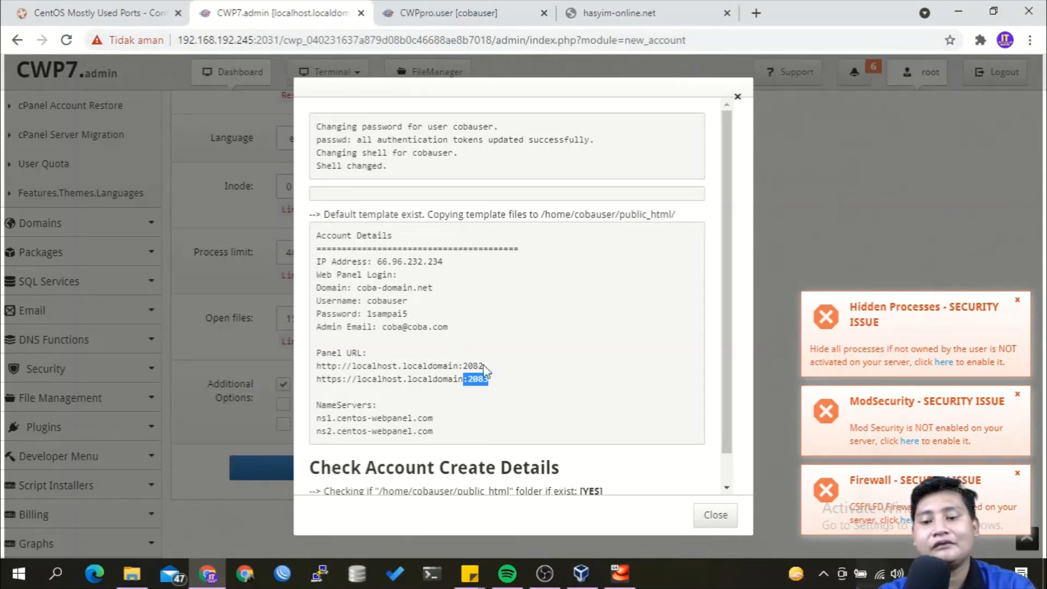
Close the account details, review the Packages list with only the default package, and start adding a package.
{"action": "left_click", "coordinate": [716, 515]}
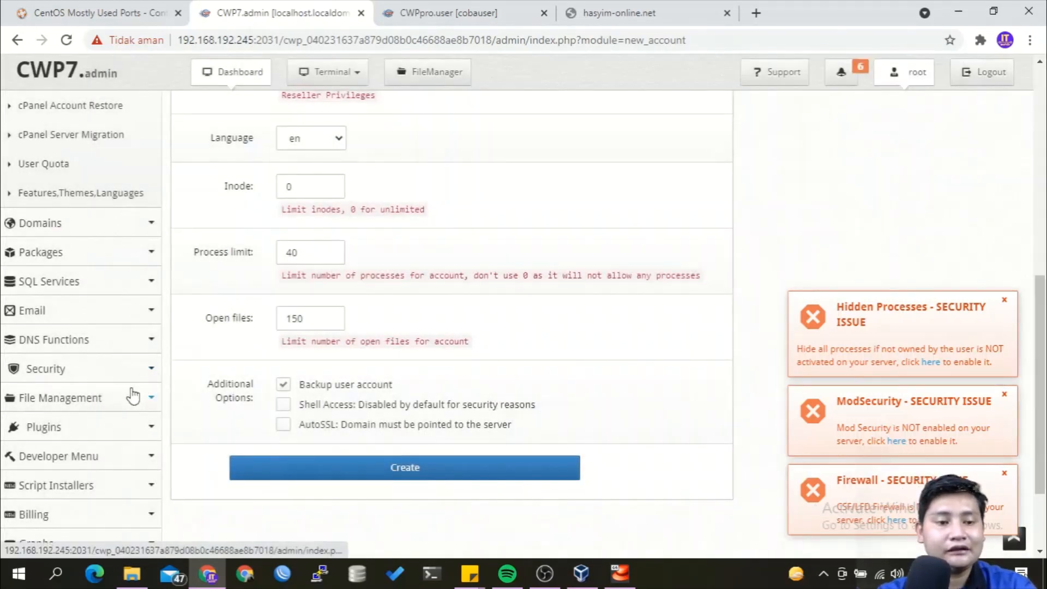
{"action": "scroll", "coordinate": [133, 396], "scroll_direction": "down", "scroll_amount": 2}
{"action": "scroll", "coordinate": [133, 397], "scroll_direction": "up", "scroll_amount": 2}
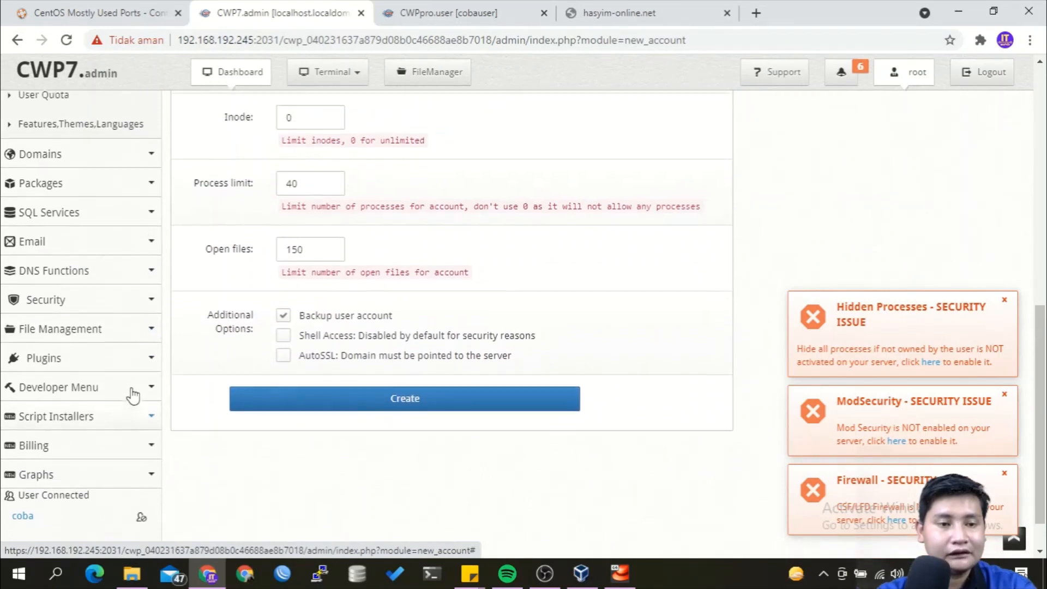
{"action": "scroll", "coordinate": [131, 381], "scroll_direction": "up", "scroll_amount": 2}
{"action": "left_click", "coordinate": [122, 362]}
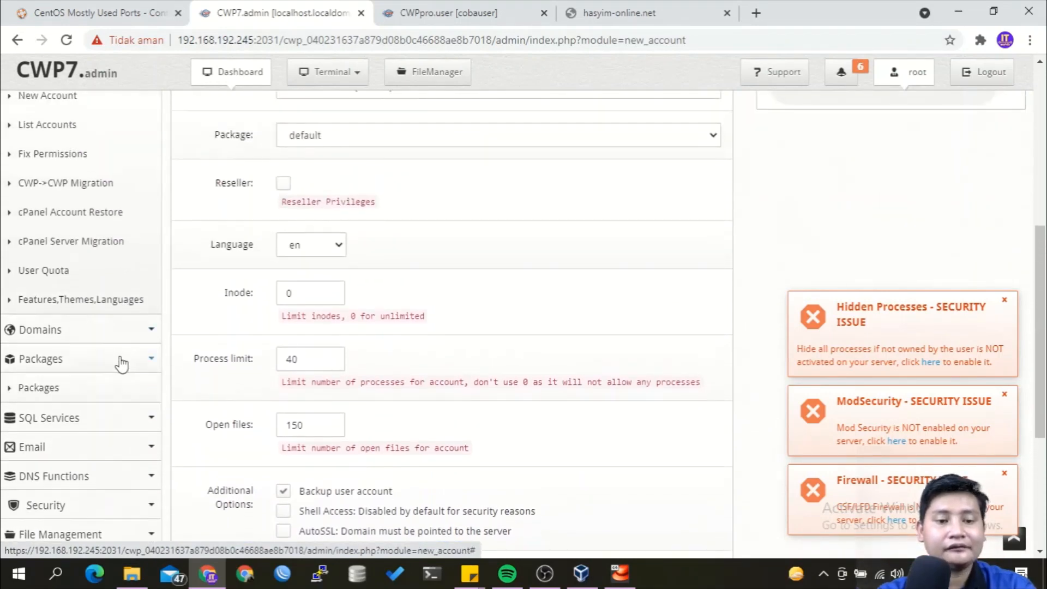
{"action": "left_click", "coordinate": [109, 385]}
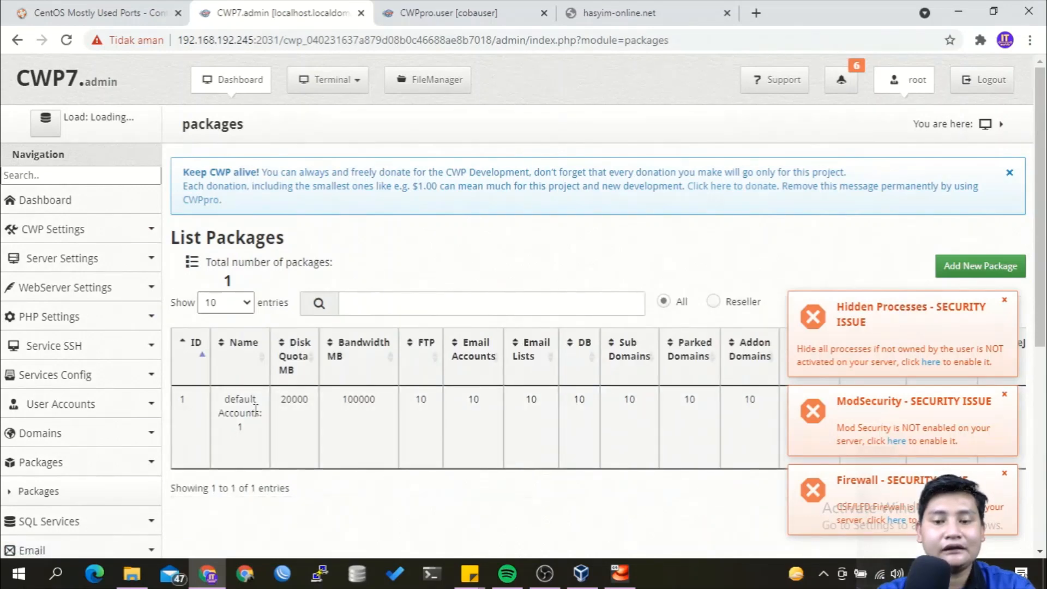
{"action": "scroll", "coordinate": [339, 398], "scroll_direction": "right", "scroll_amount": 3}
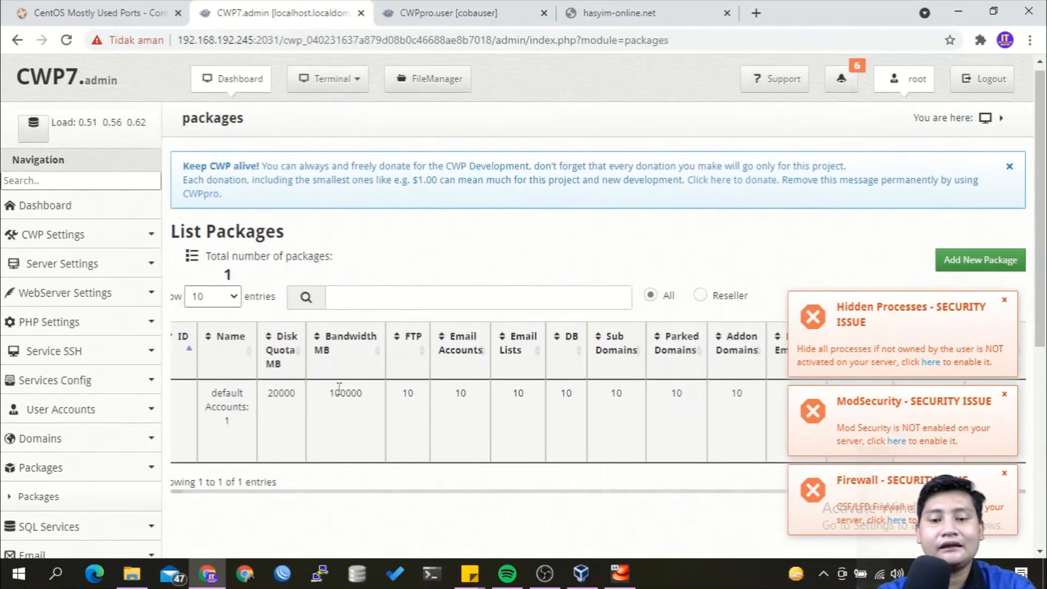
{"action": "scroll", "coordinate": [339, 397], "scroll_direction": "down", "scroll_amount": 3}
{"action": "scroll", "coordinate": [895, 140], "scroll_direction": "down", "scroll_amount": 2}
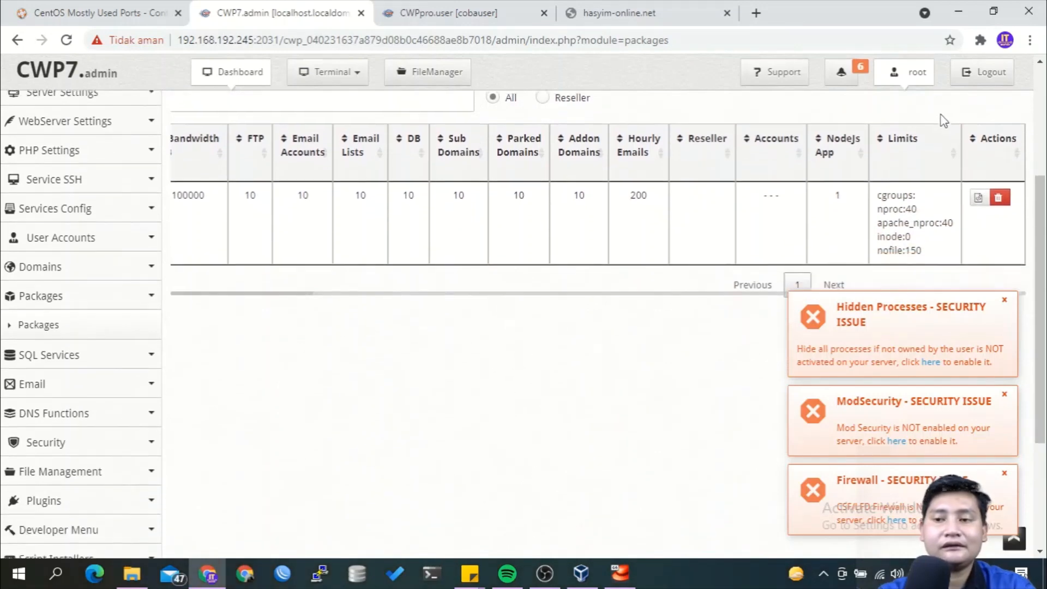
{"action": "scroll", "coordinate": [942, 145], "scroll_direction": "up", "scroll_amount": 4}
{"action": "scroll", "coordinate": [942, 145], "scroll_direction": "left", "scroll_amount": 3}
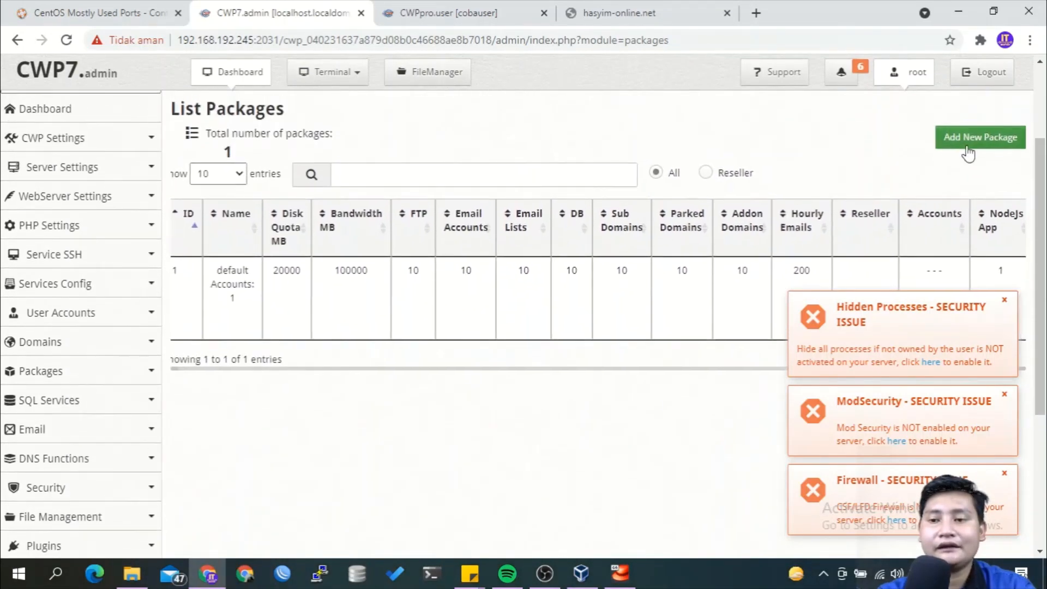
{"action": "left_click", "coordinate": [968, 146]}
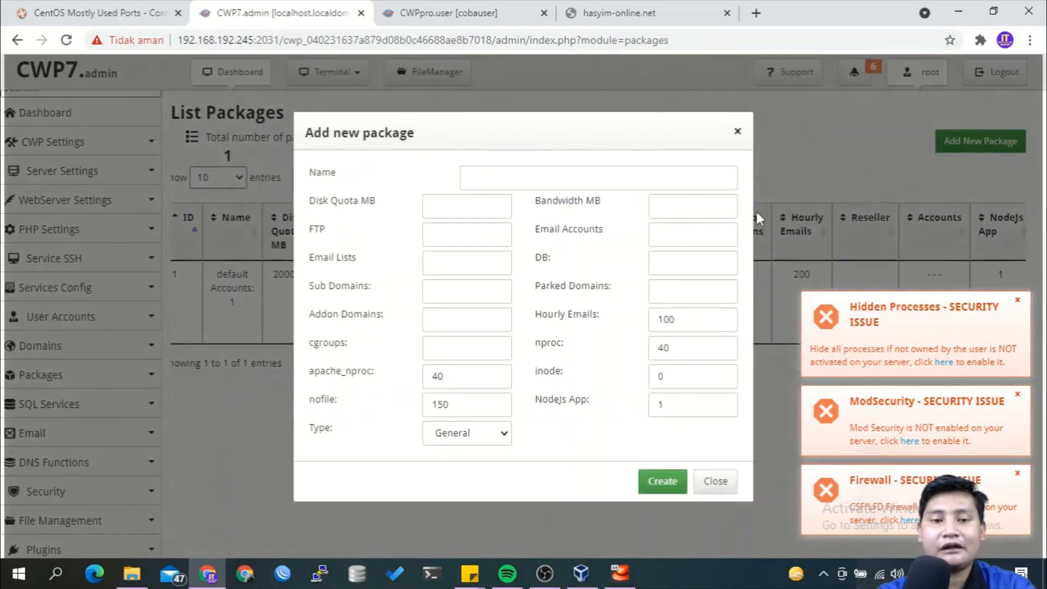
Name the package Paket Ceria with 512 MB disk, 1 FTP account, 5 sub domains, 1 addon domain, General type.
{"action": "left_click", "coordinate": [495, 179]}
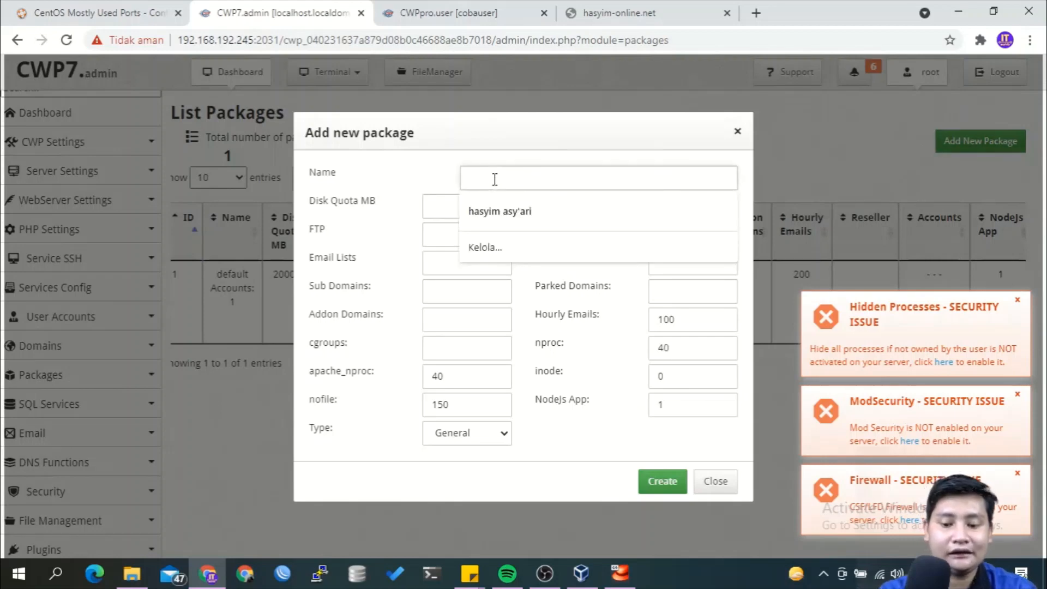
{"action": "type", "text": "Paket"}
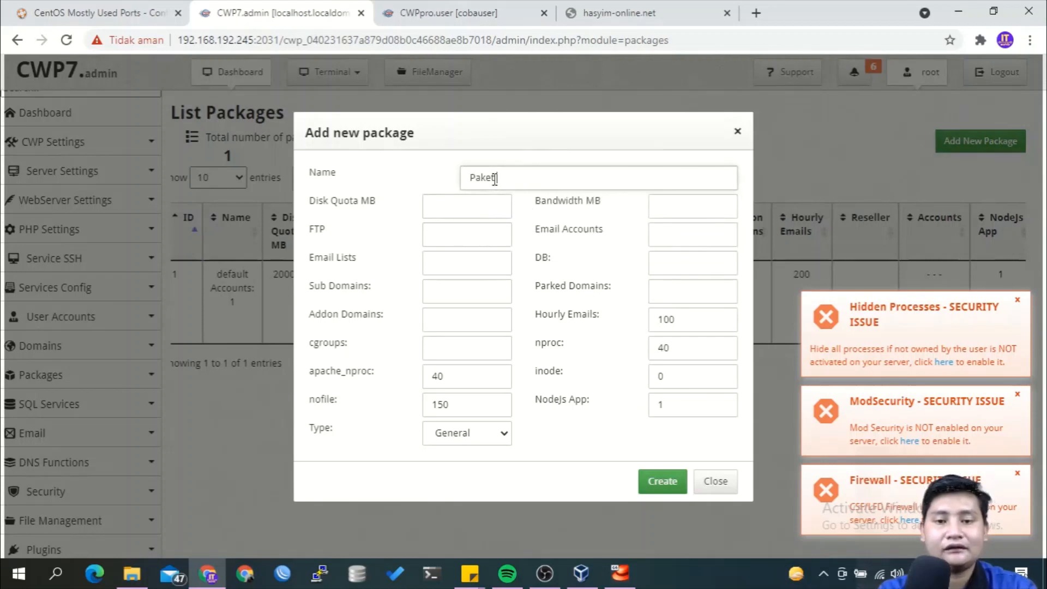
{"action": "type", "text": "HCeria"}
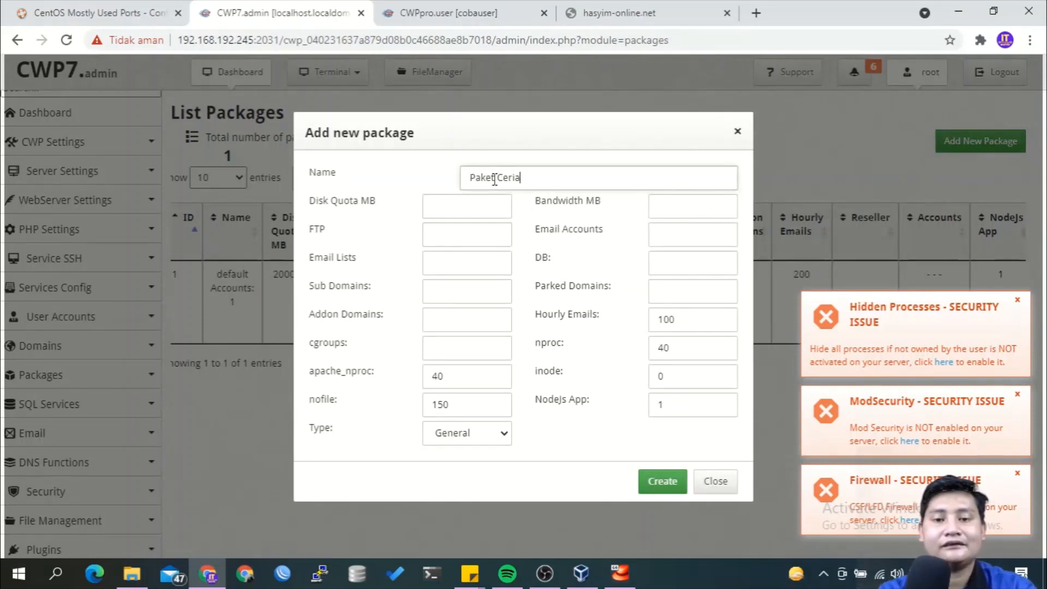
{"action": "left_click", "coordinate": [480, 198]}
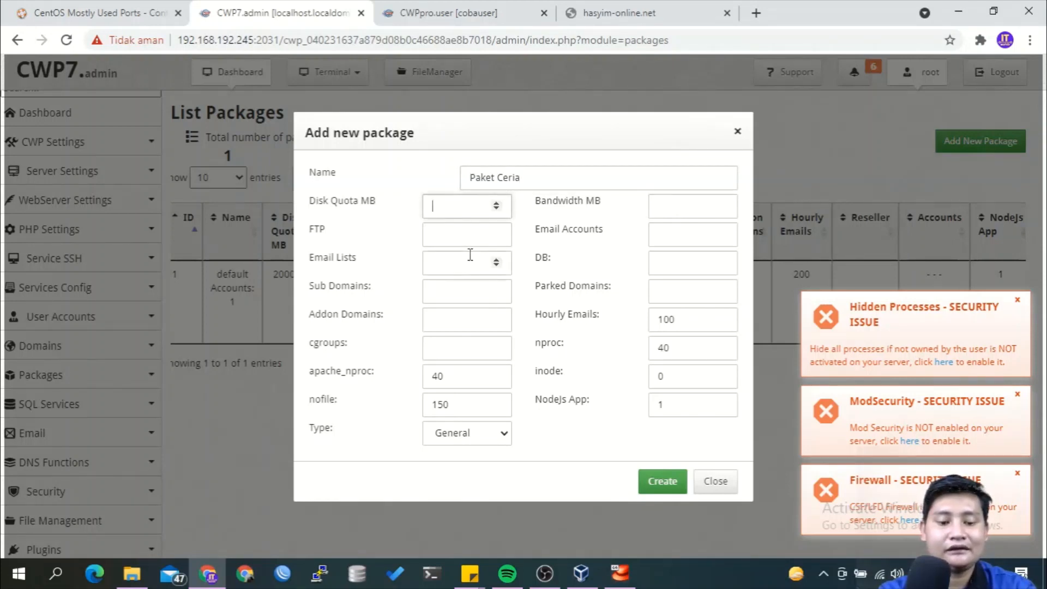
{"action": "type", "text": "512"}
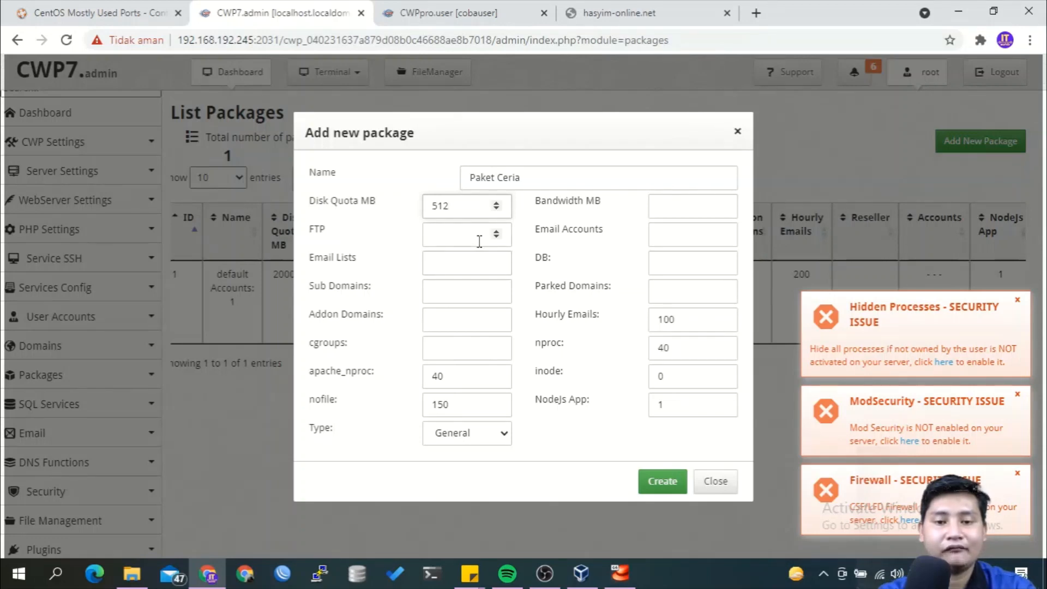
{"action": "left_click", "coordinate": [480, 241]}
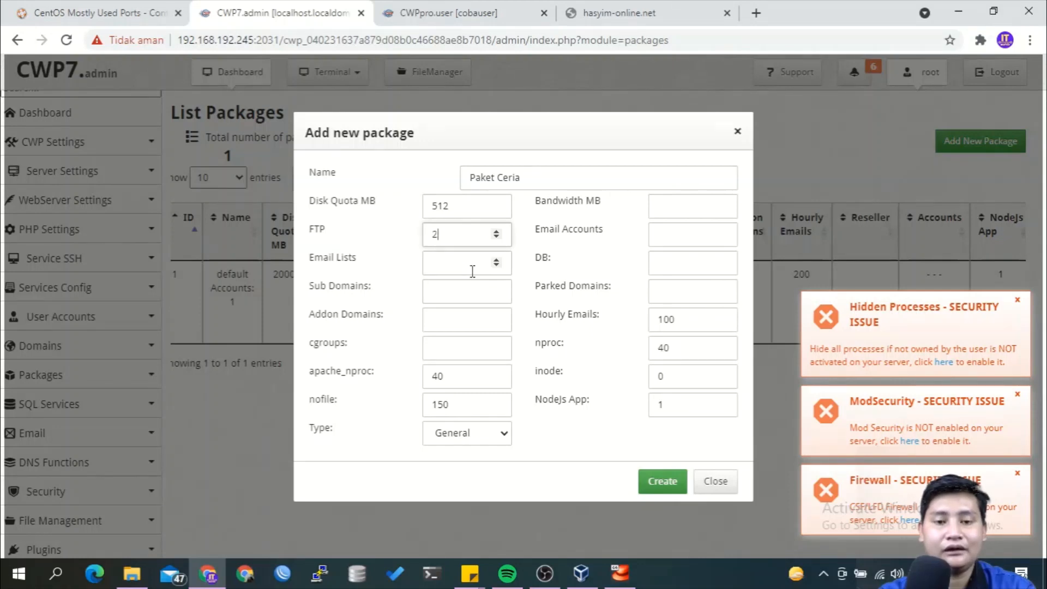
{"action": "key", "text": "Tab"}
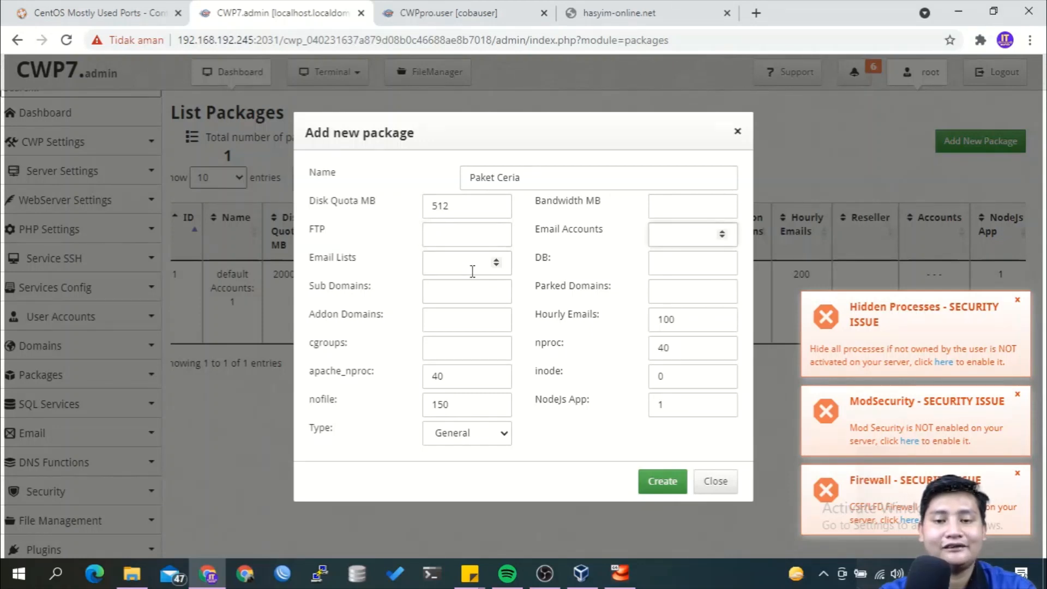
{"action": "key", "text": "shift+Tab"}
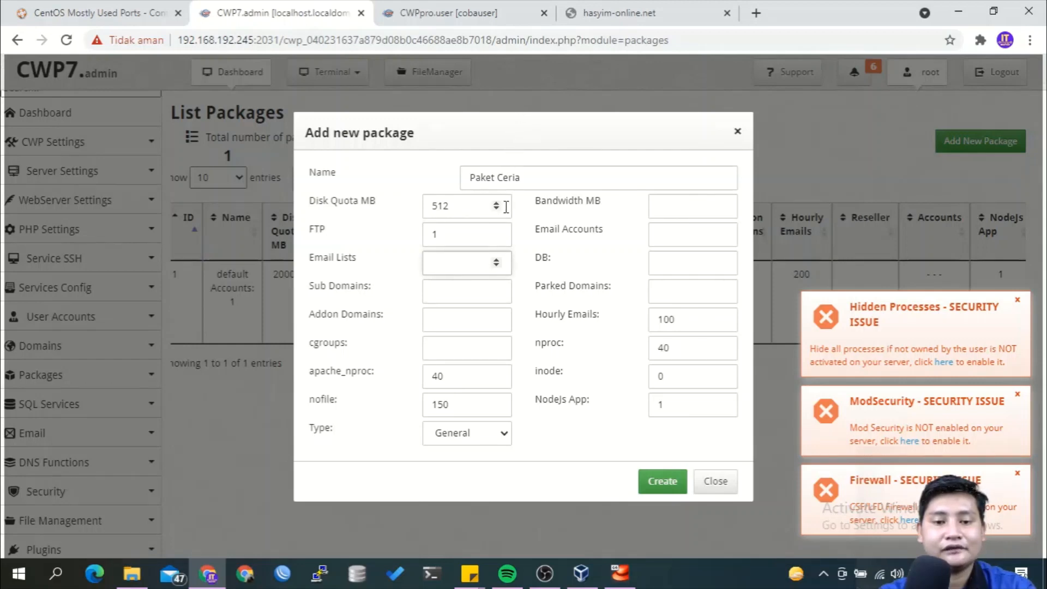
{"action": "type", "text": "1"}
{"action": "left_click", "coordinate": [460, 301]}
{"action": "type", "text": "5"}
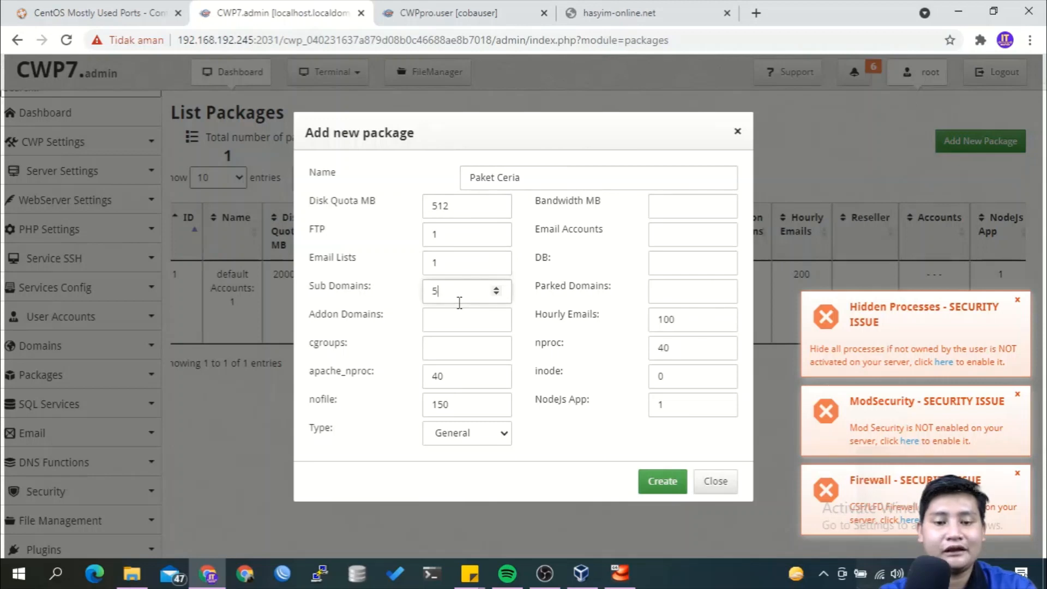
{"action": "left_click", "coordinate": [458, 315]}
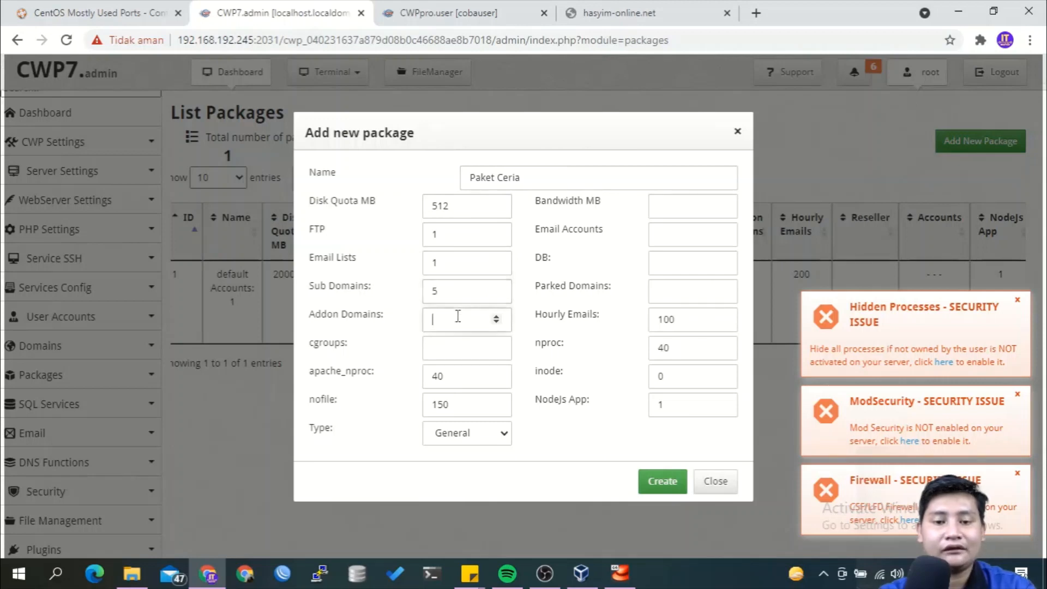
{"action": "type", "text": "1"}
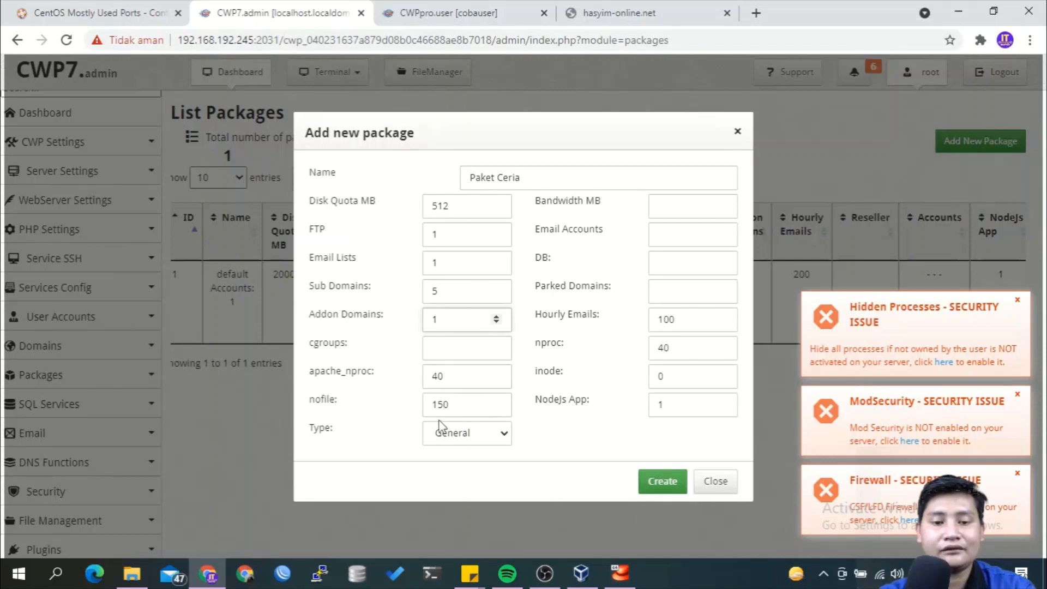
{"action": "left_click", "coordinate": [477, 435]}
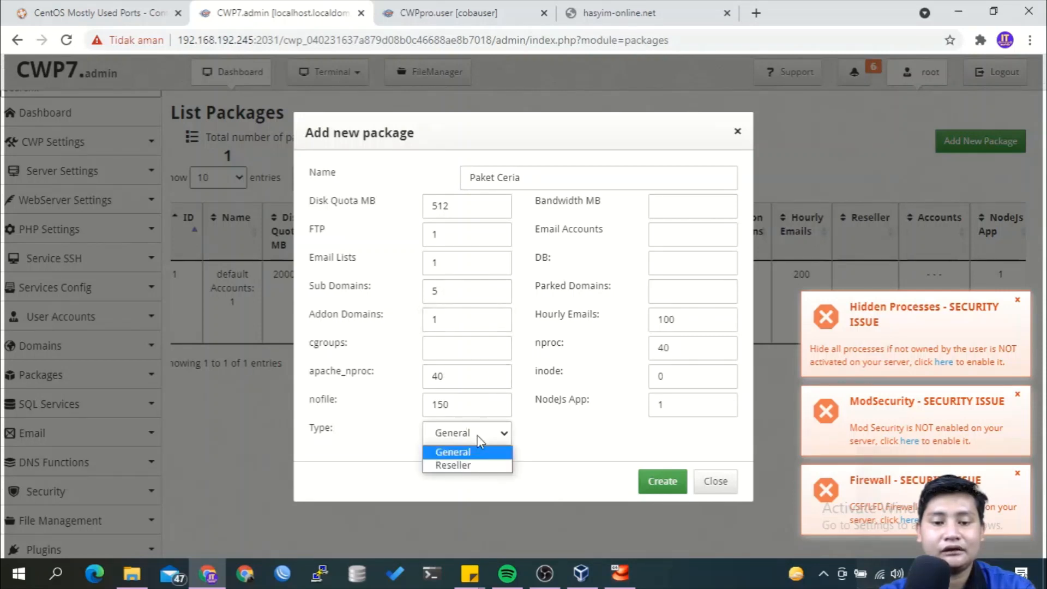
{"action": "left_click", "coordinate": [476, 433]}
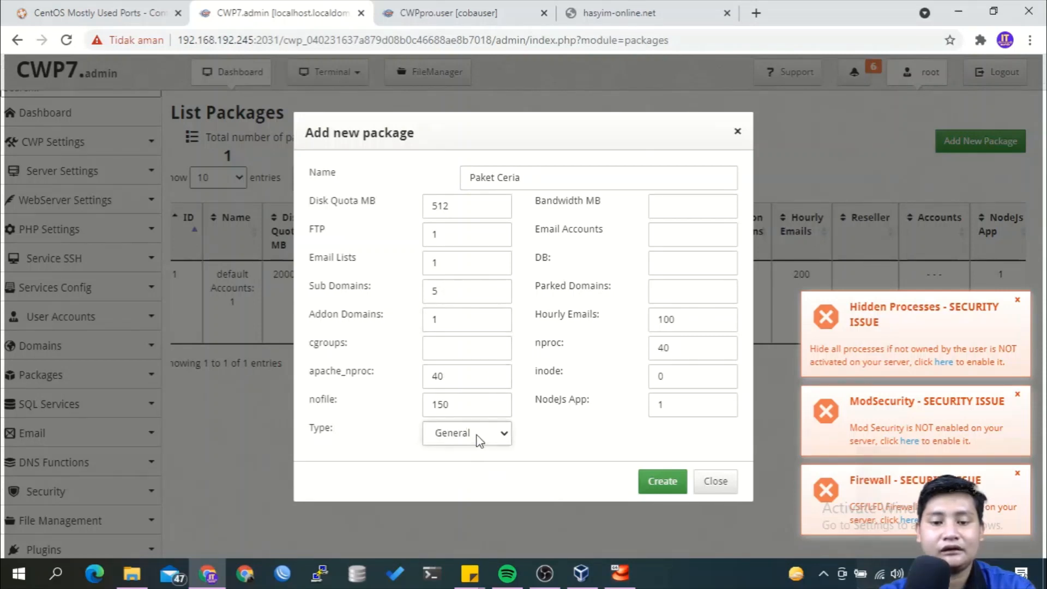
Set 1000 MB bandwidth, 5 email accounts, 5 databases and 2 parked domains, then create it.
{"action": "left_click", "coordinate": [662, 210]}
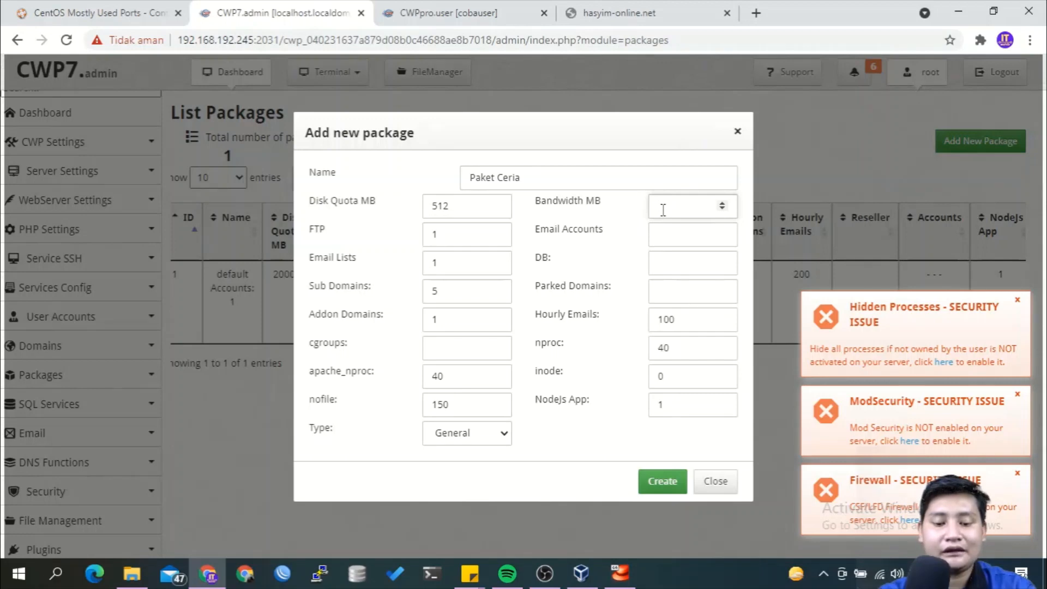
{"action": "type", "text": "1000"}
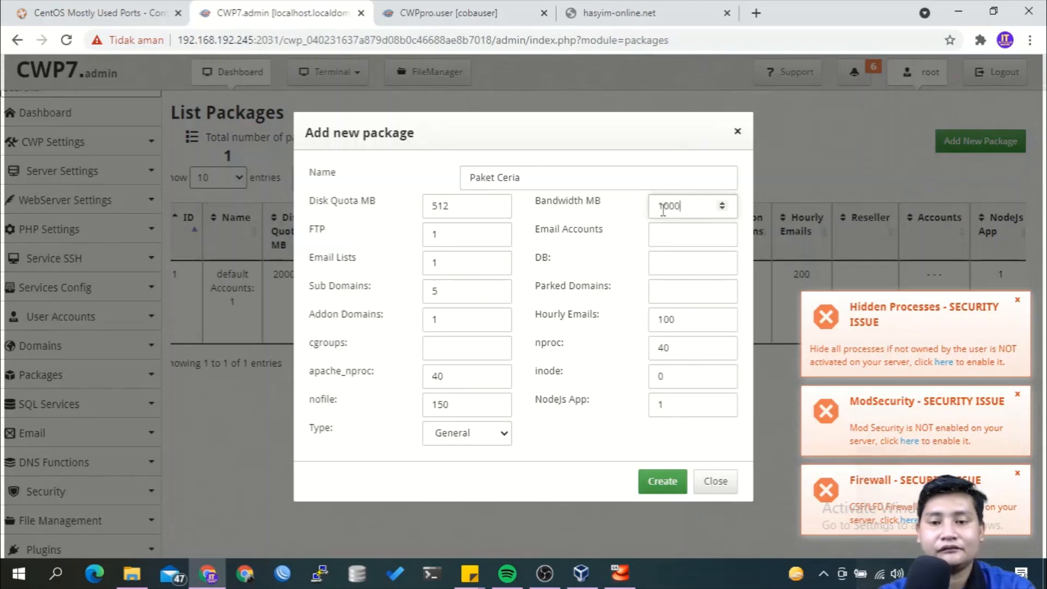
{"action": "left_click", "coordinate": [665, 235]}
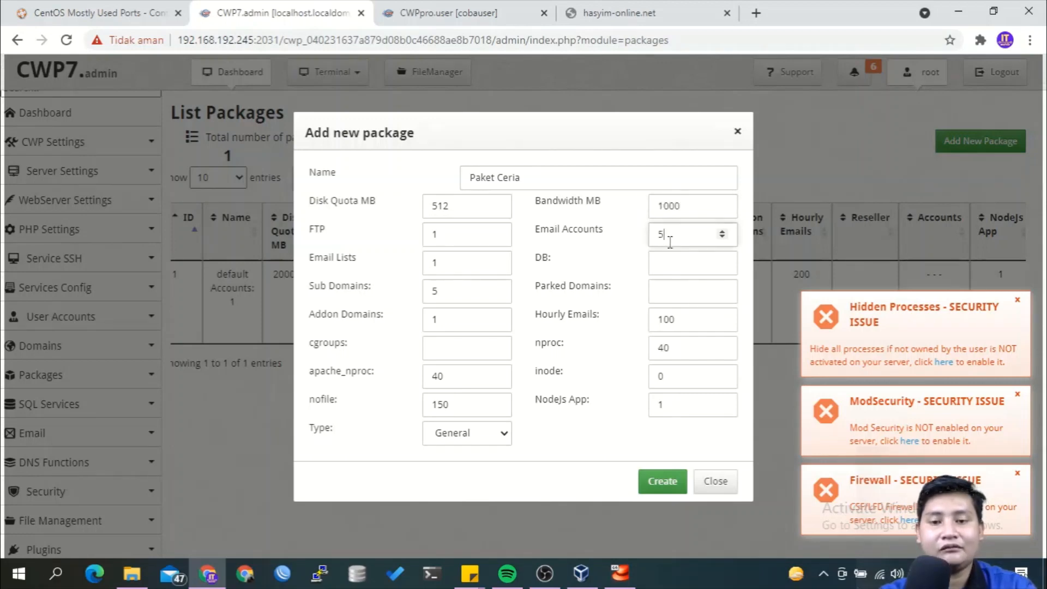
{"action": "left_click", "coordinate": [667, 263]}
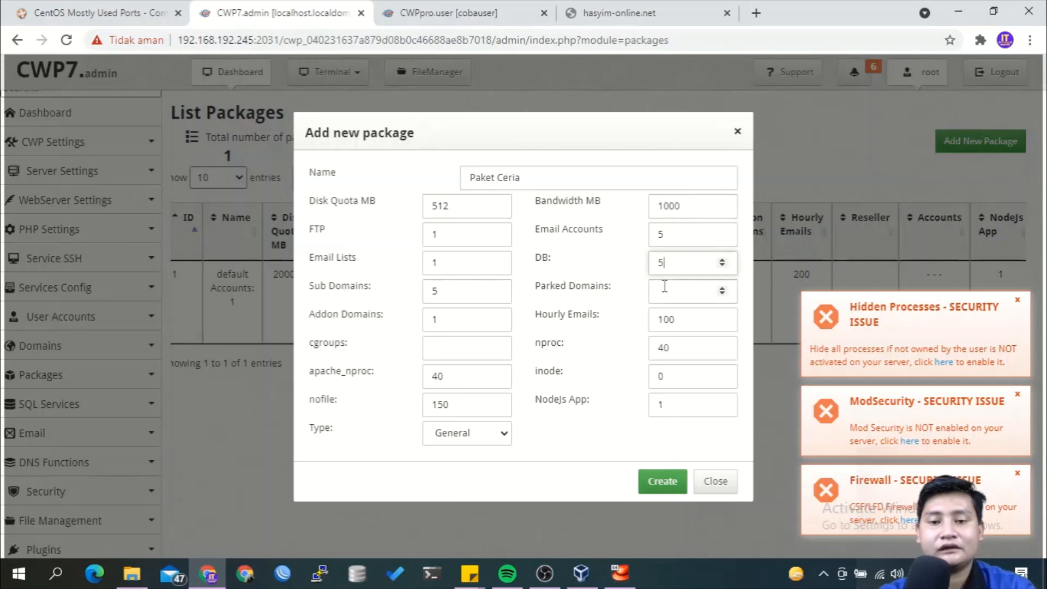
{"action": "left_click", "coordinate": [665, 286]}
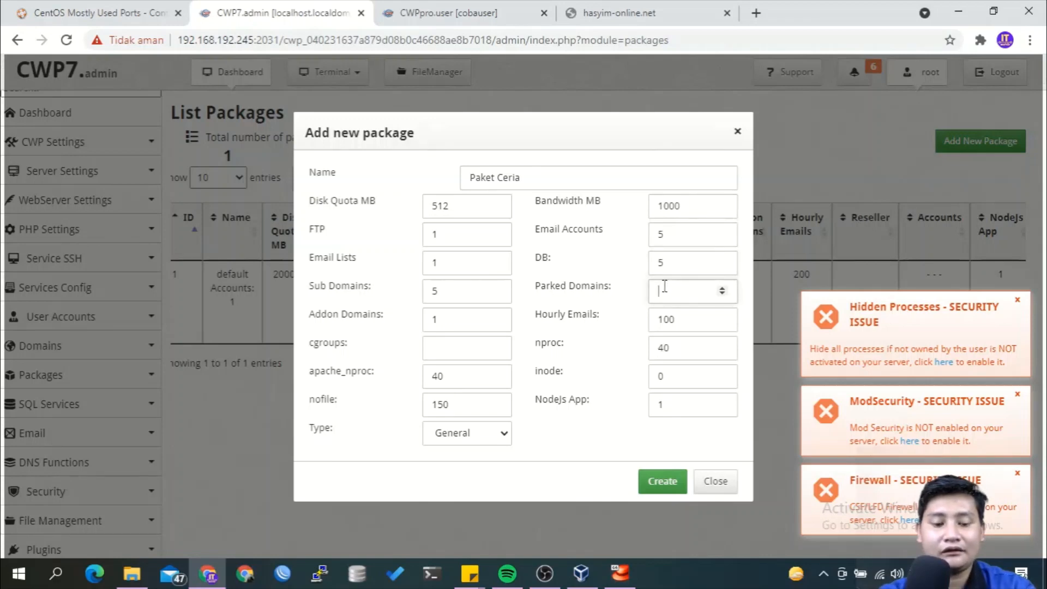
{"action": "type", "text": "2"}
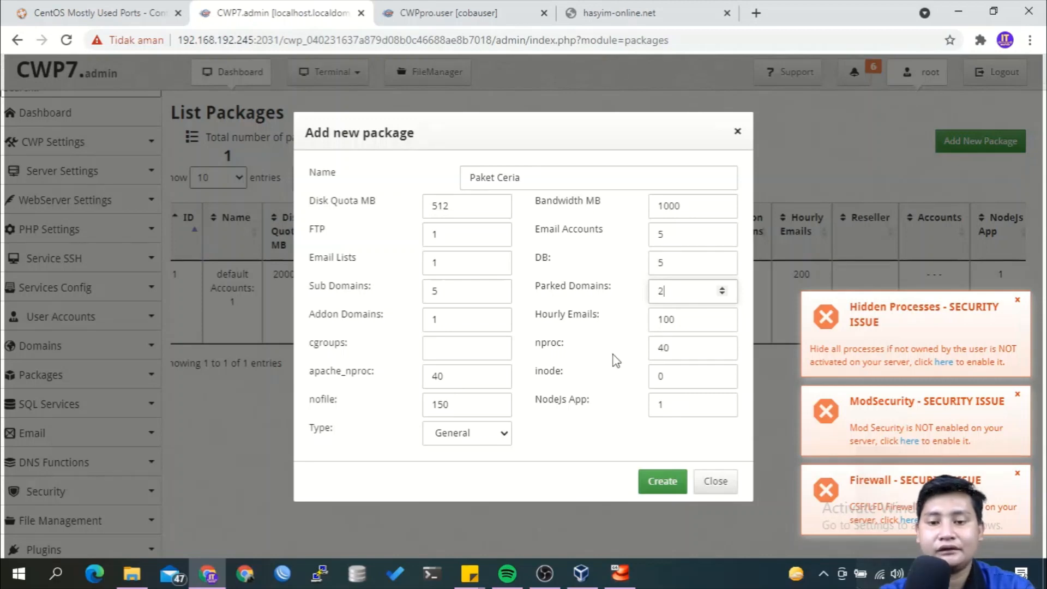
{"action": "left_click", "coordinate": [655, 481]}
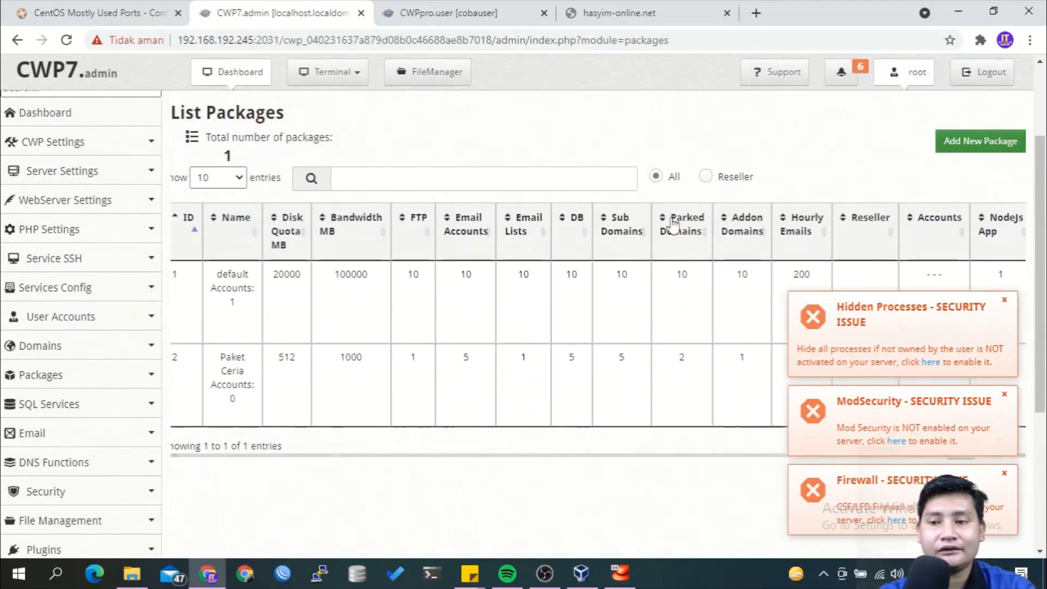
Start a new package named Paket Hemat with 128 MB disk, 500 MB bandwidth, and FTP and list limits.
{"action": "left_click", "coordinate": [964, 142]}
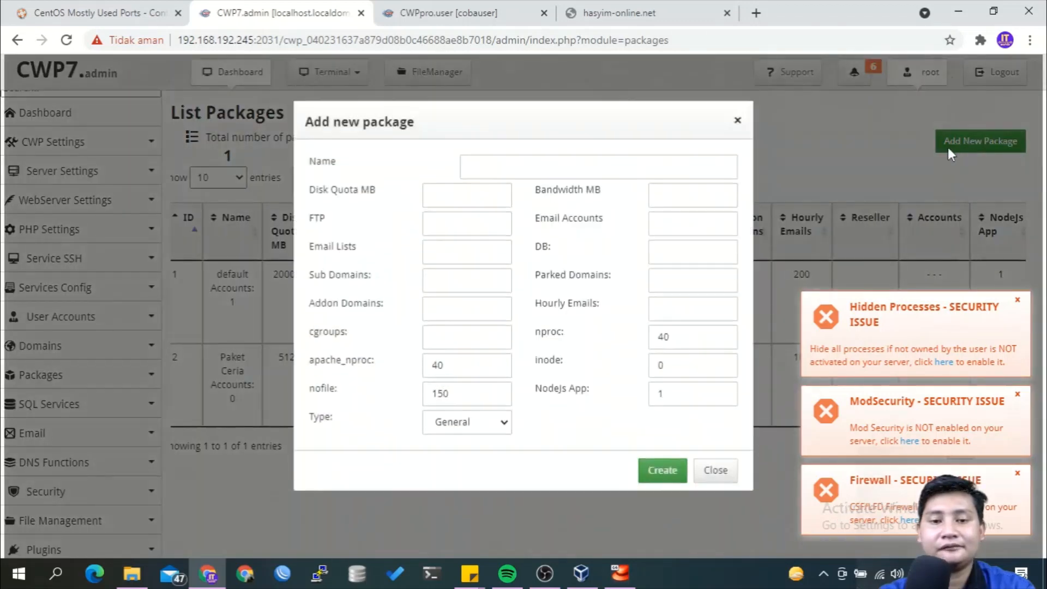
{"action": "left_click", "coordinate": [546, 179]}
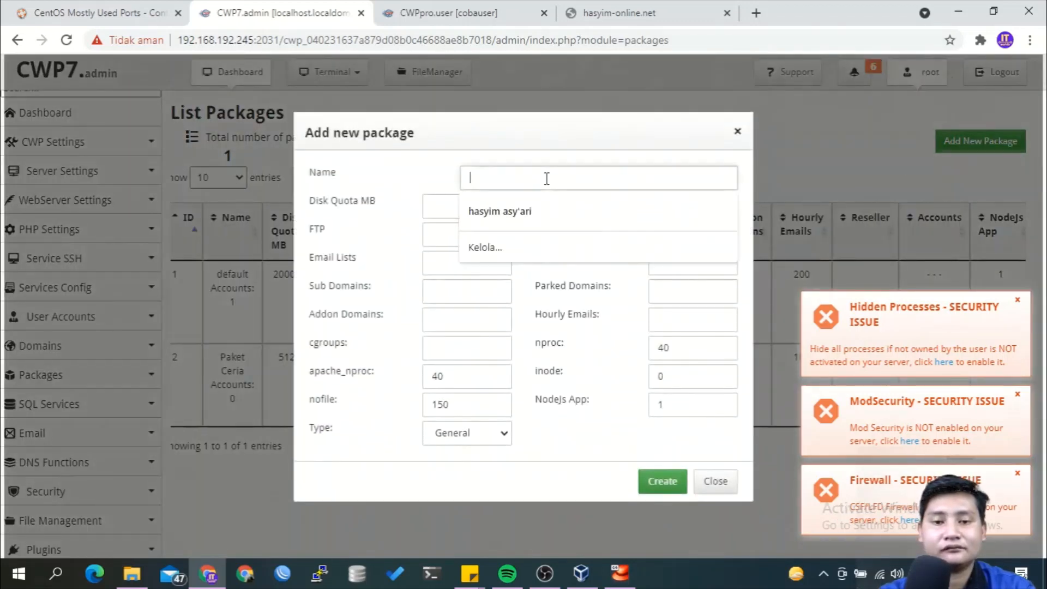
{"action": "type", "text": "Pa"}
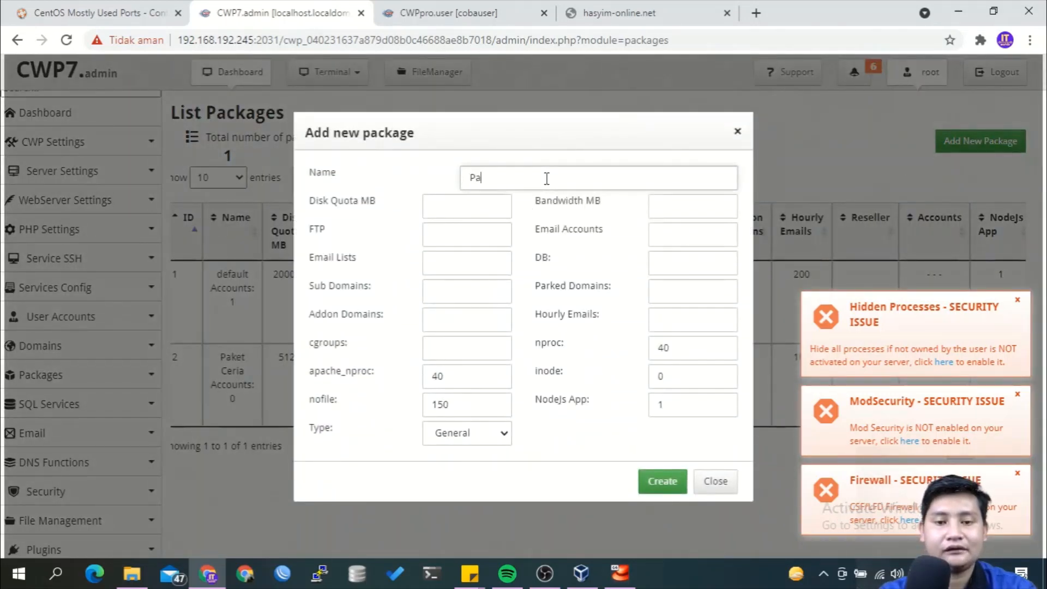
{"action": "type", "text": "ket Hemat"}
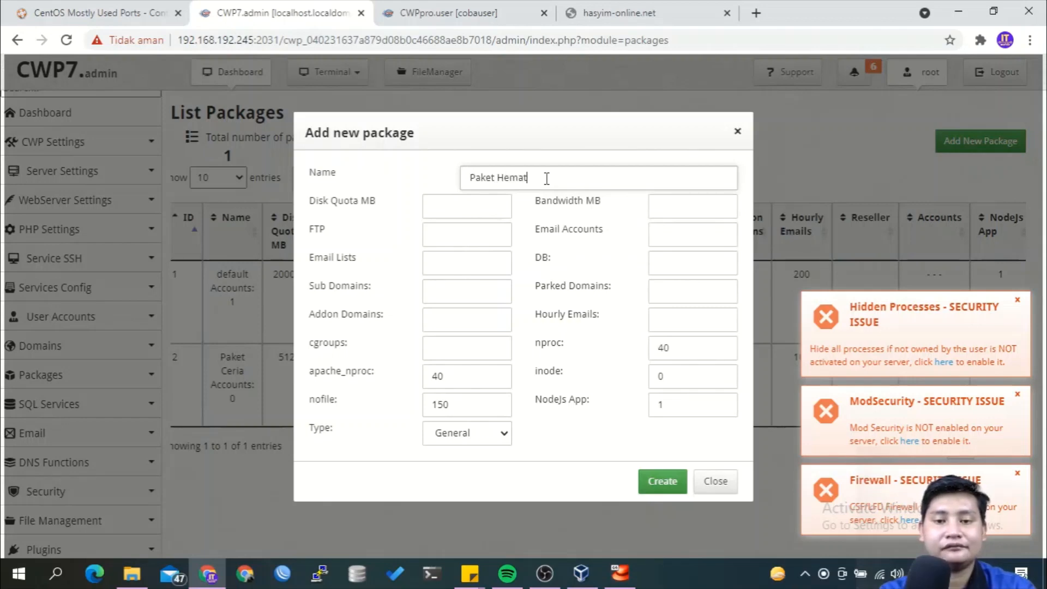
{"action": "key", "text": "Tab"}
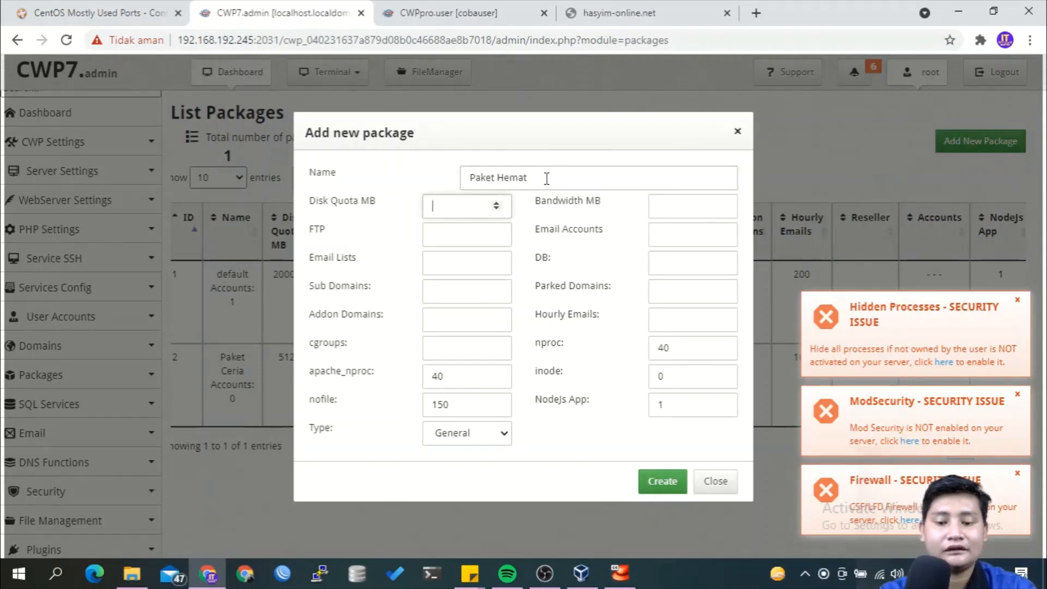
{"action": "type", "text": "128"}
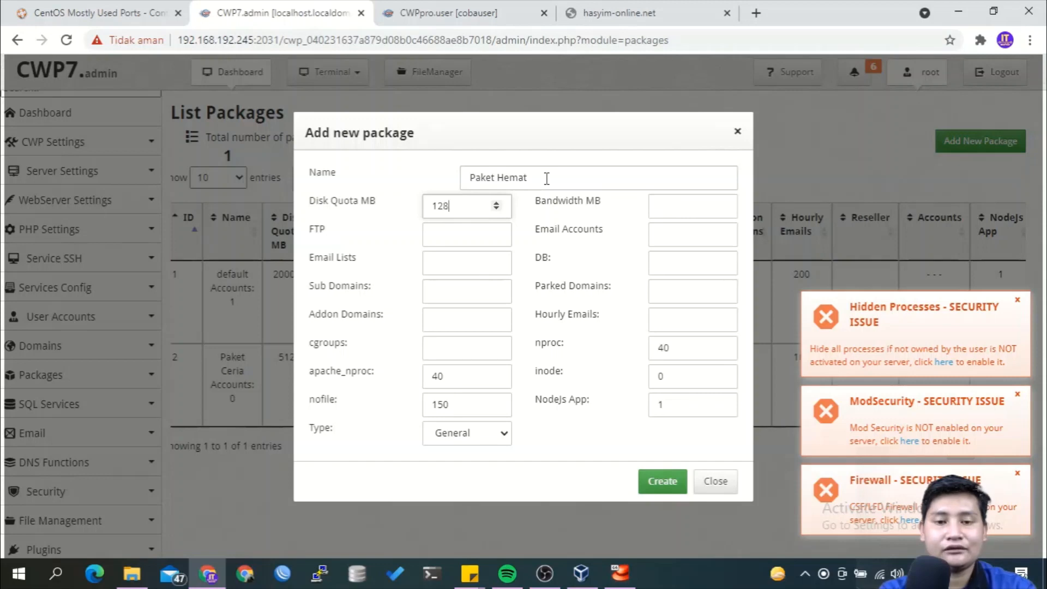
{"action": "key", "text": "Tab"}
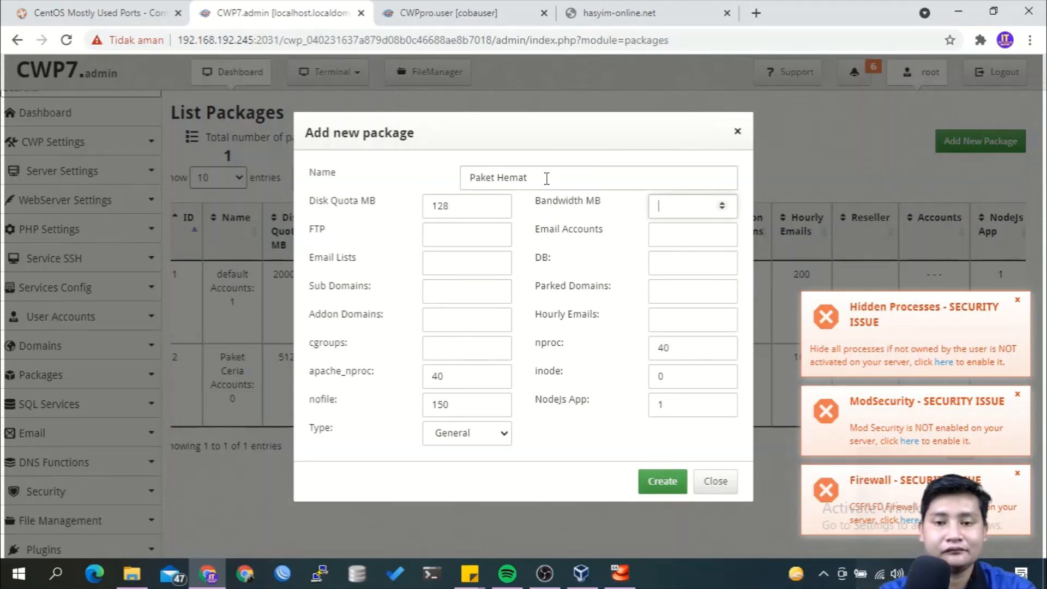
{"action": "type", "text": "500"}
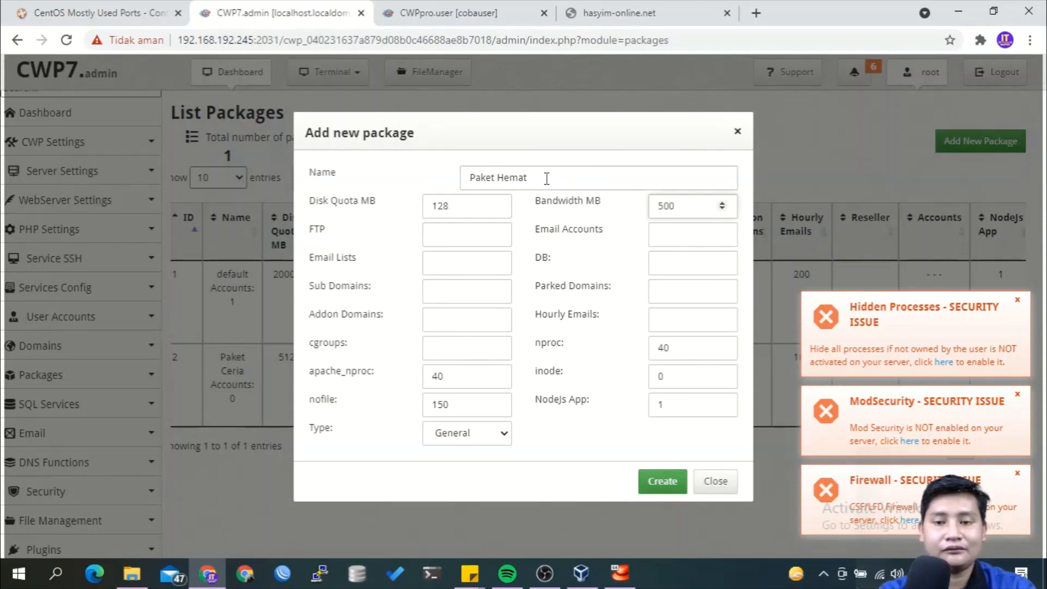
{"action": "left_click", "coordinate": [486, 232]}
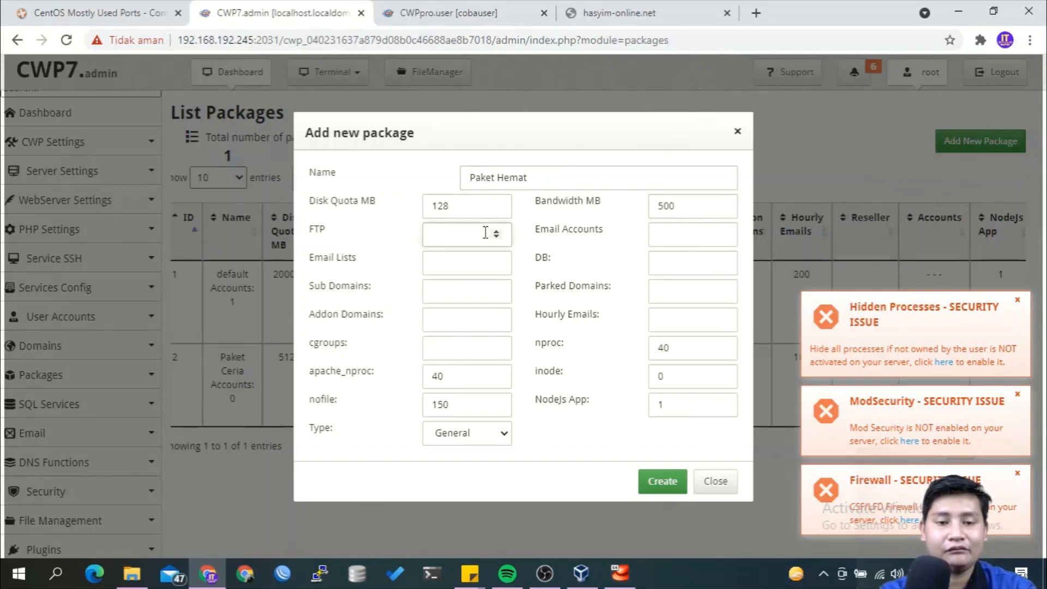
{"action": "type", "text": "5"}
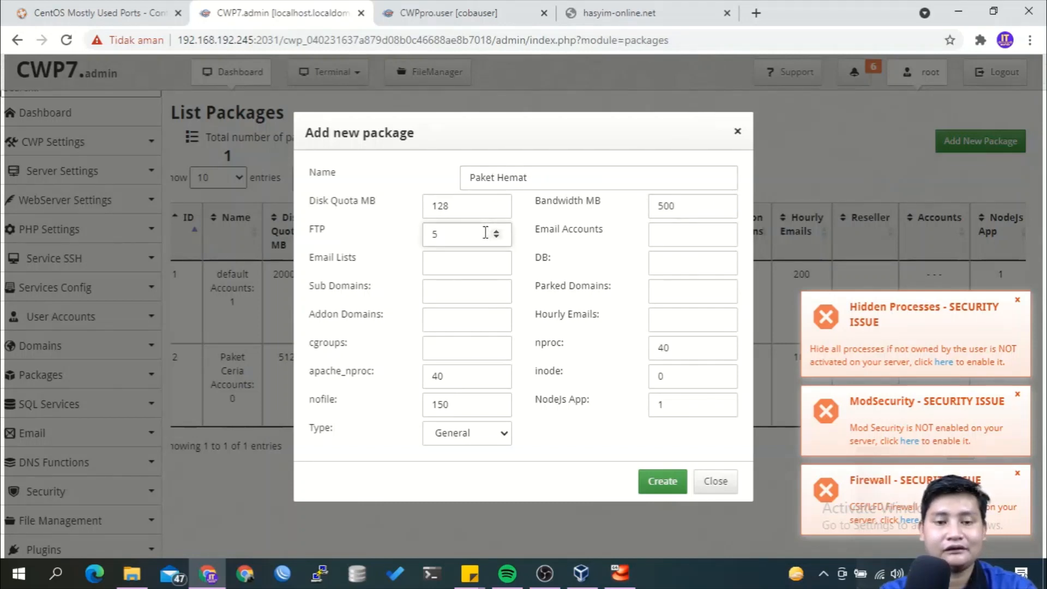
{"action": "left_click", "coordinate": [480, 260]}
{"action": "type", "text": "3"}
{"action": "left_click", "coordinate": [463, 297]}
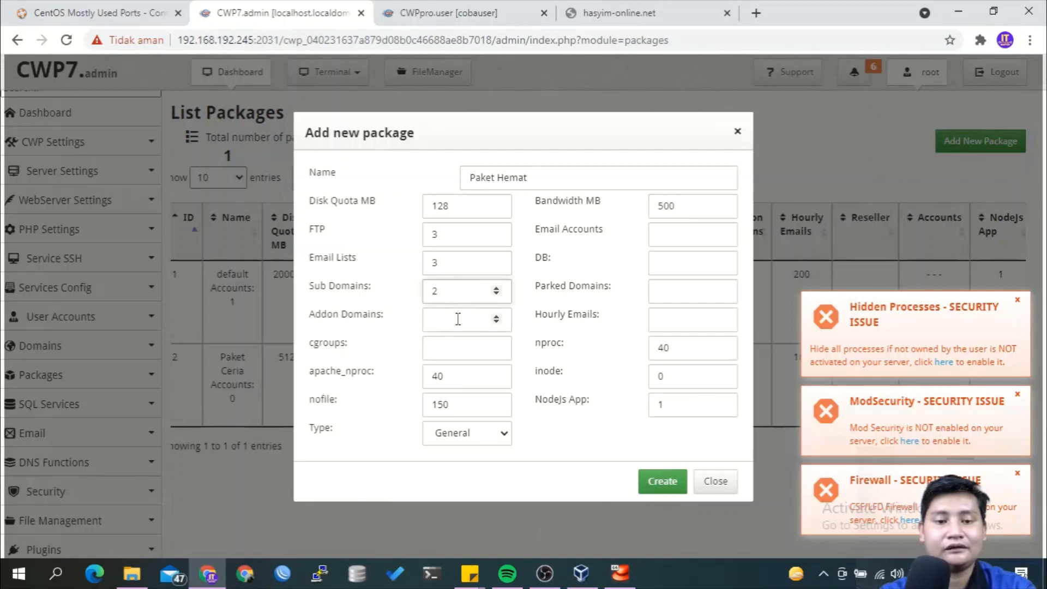
{"action": "left_click", "coordinate": [458, 318]}
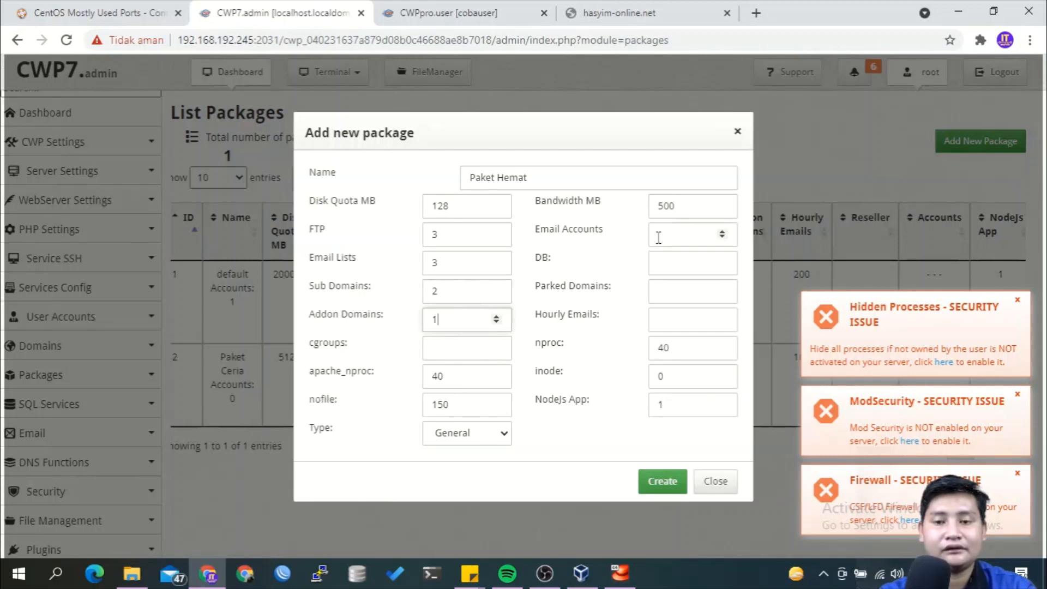
Set 1 email account and 1 database, add the required 100 hourly emails, and create the package.
{"action": "left_click", "coordinate": [678, 235]}
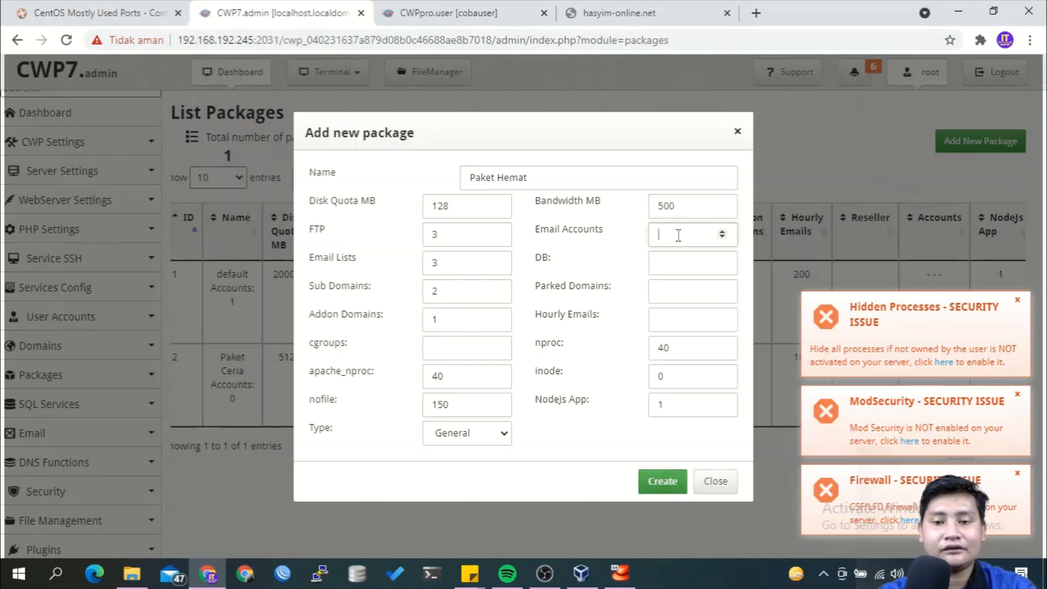
{"action": "left_click", "coordinate": [665, 263]}
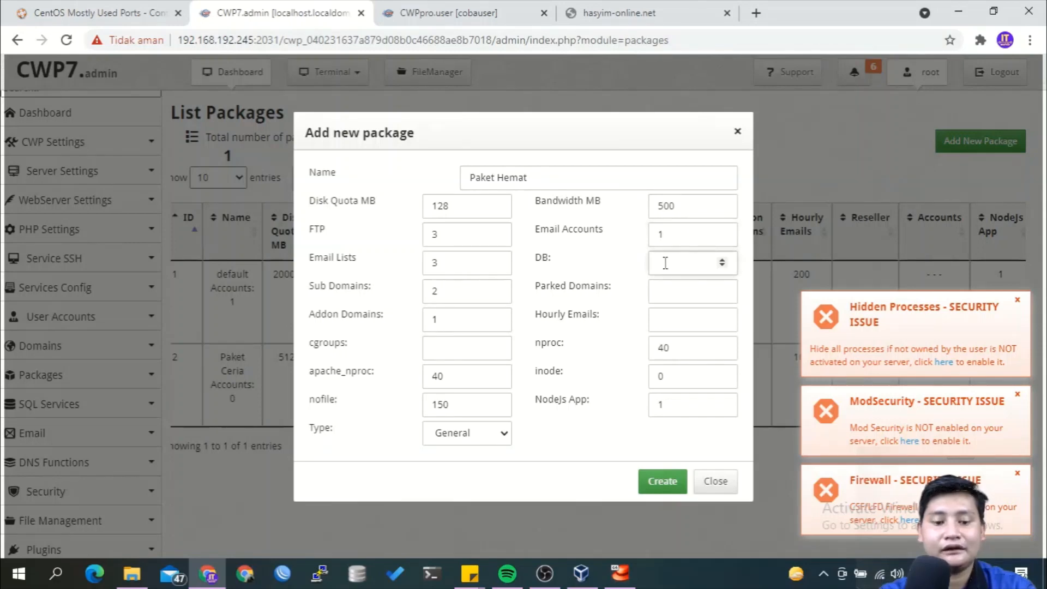
{"action": "left_click", "coordinate": [666, 299]}
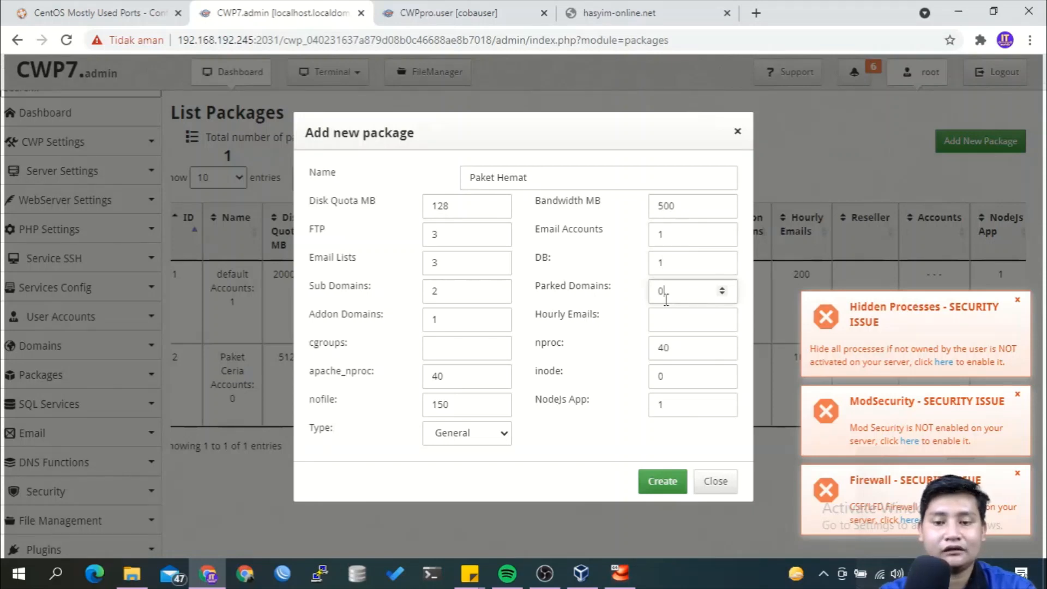
{"action": "left_click", "coordinate": [648, 483]}
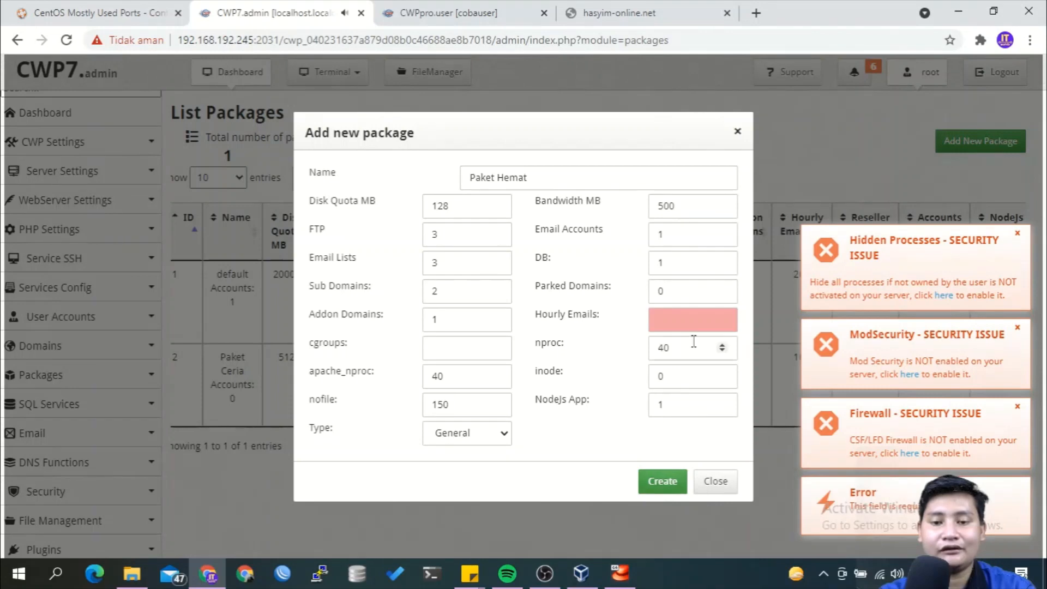
{"action": "left_click", "coordinate": [703, 322]}
{"action": "type", "text": "1"}
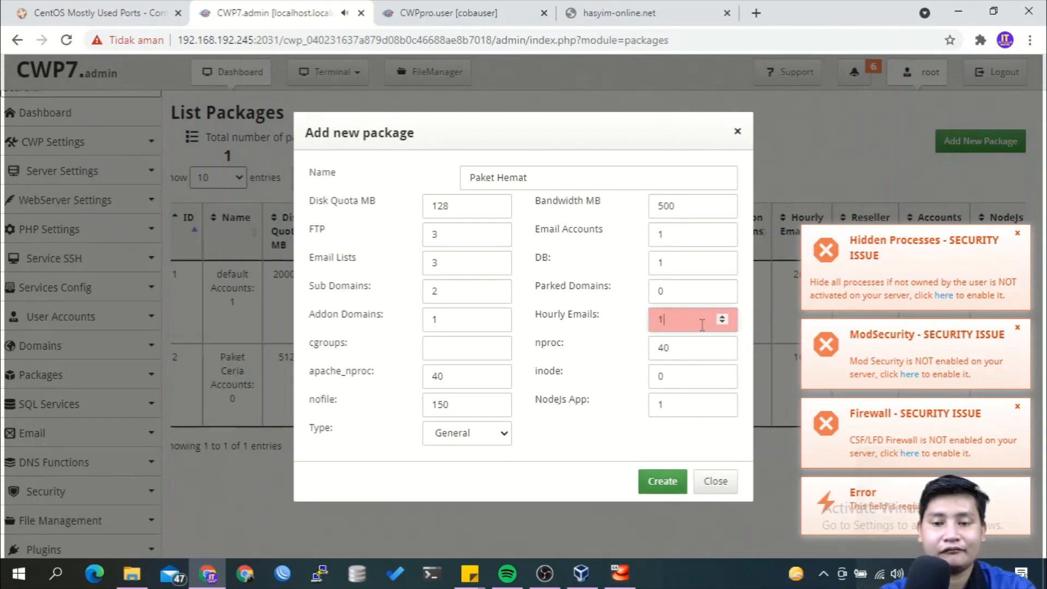
{"action": "key", "text": "BackSpace"}
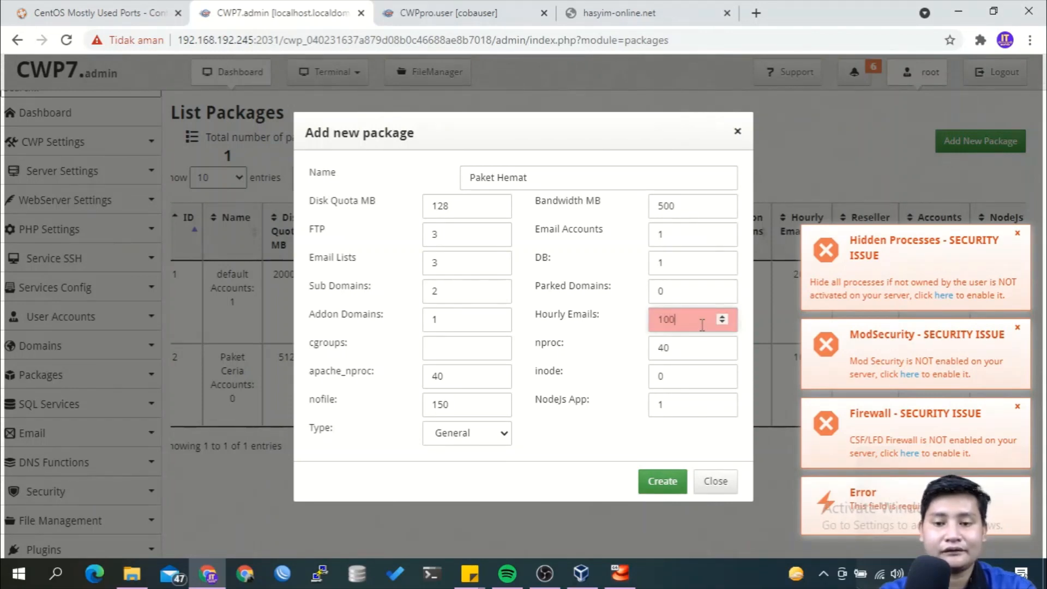
{"action": "type", "text": "100"}
{"action": "left_click", "coordinate": [662, 482]}
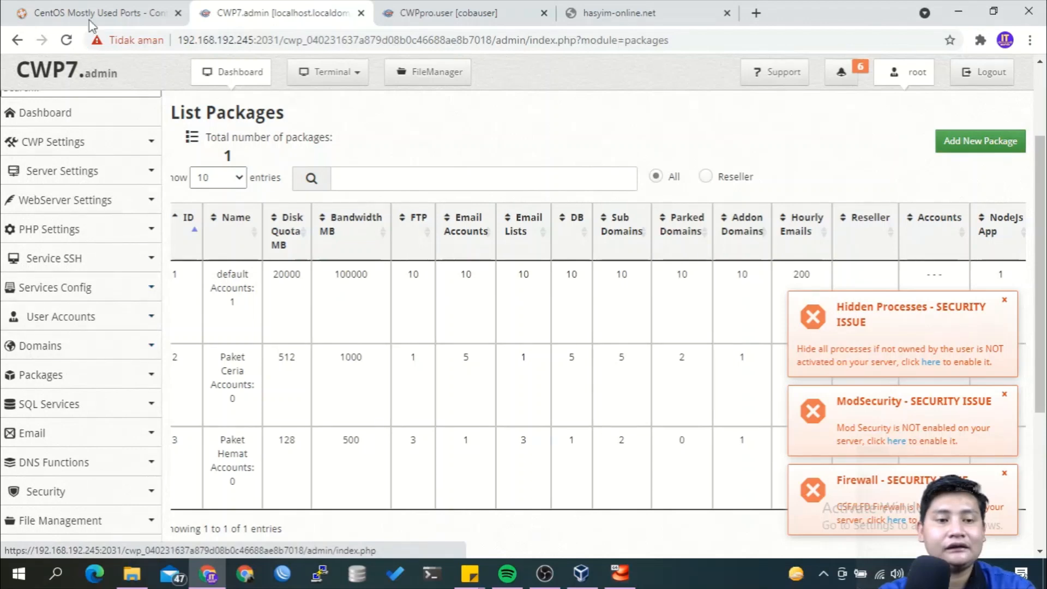
Reload the package list to confirm Paket Hemat, then open User Accounts > New Account.
{"action": "left_click", "coordinate": [67, 41]}
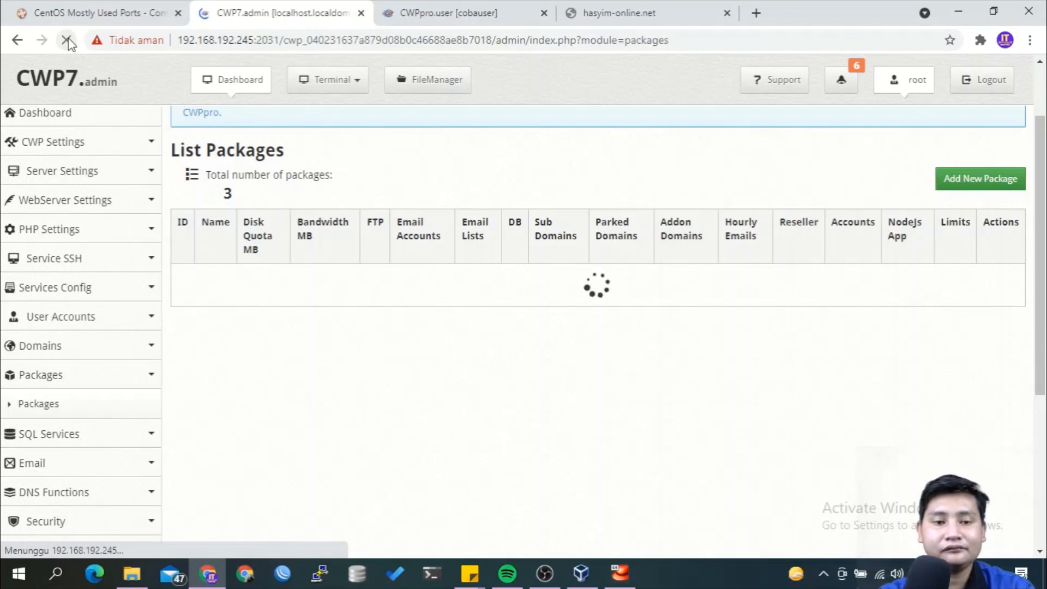
{"action": "left_click", "coordinate": [100, 326]}
{"action": "left_click", "coordinate": [93, 347]}
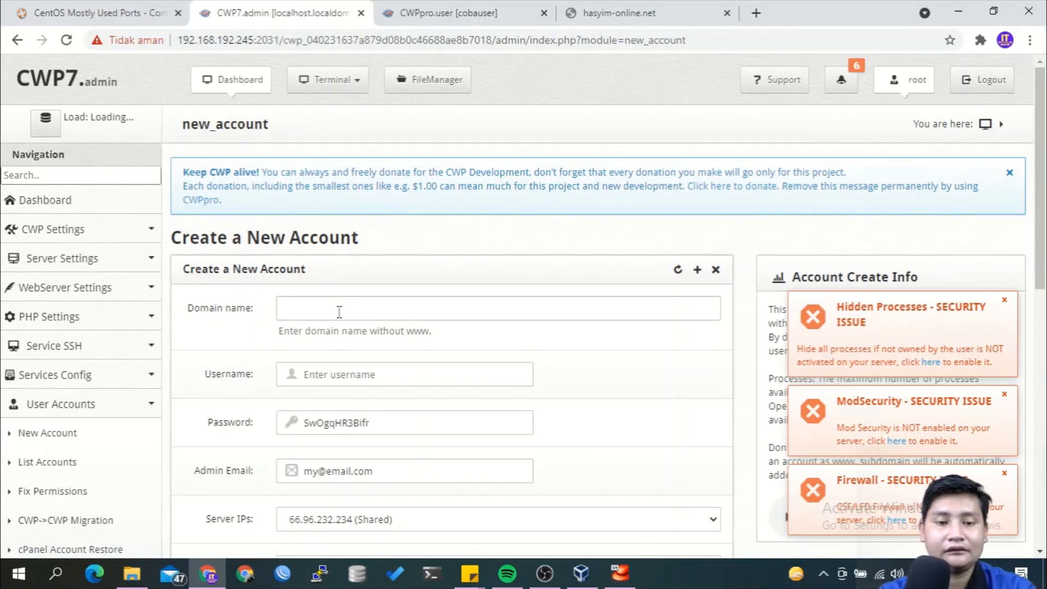
Enter domain domain-ku1 with username user1 and replace the generated password with the account password.
{"action": "left_click", "coordinate": [362, 304]}
{"action": "type", "text": "dom"}
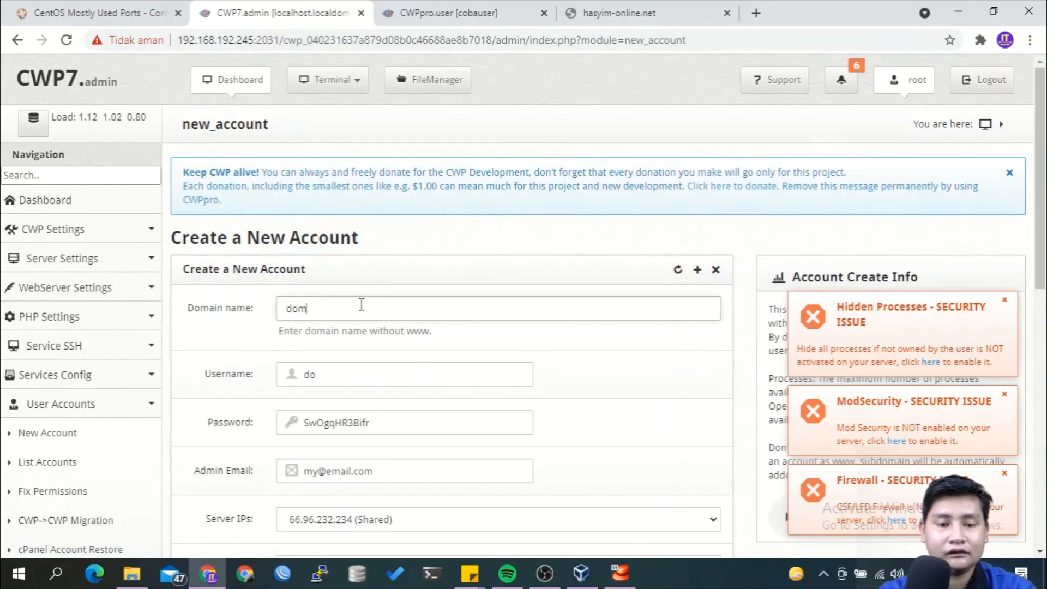
{"action": "type", "text": "ain-k"}
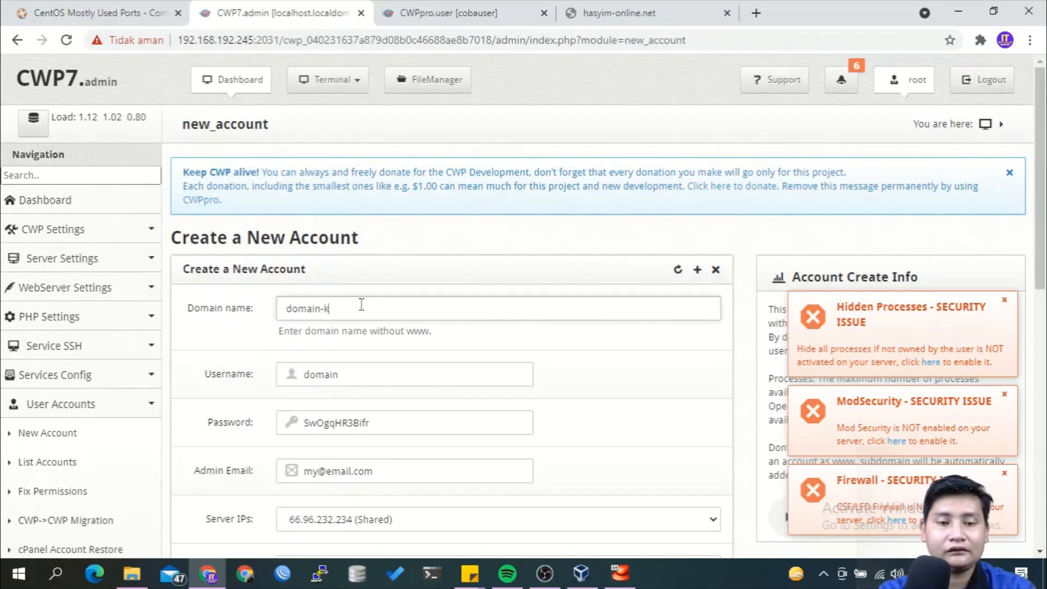
{"action": "type", "text": "u1.net"}
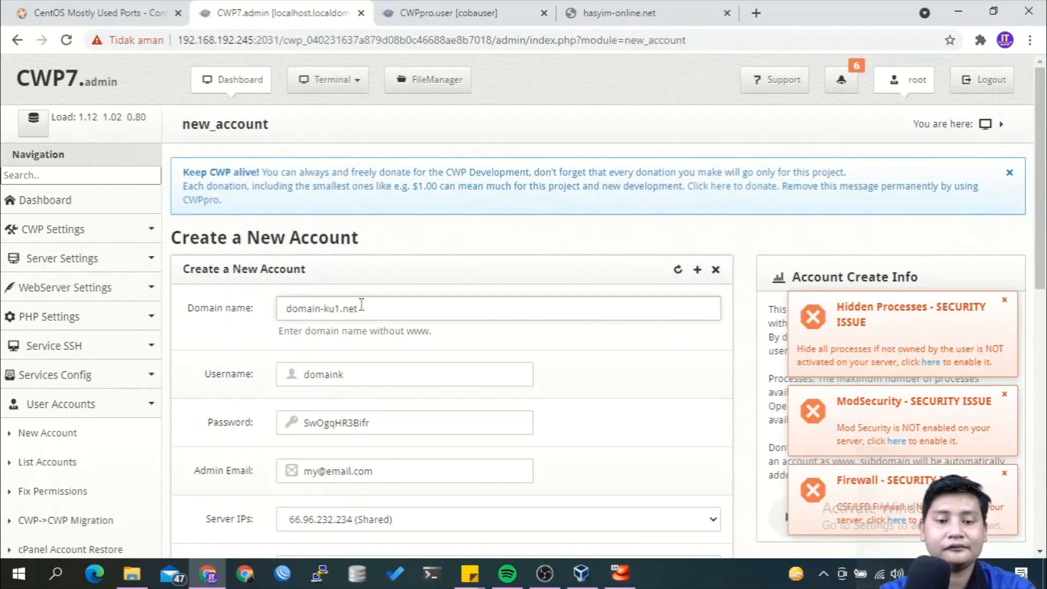
{"action": "scroll", "coordinate": [362, 304], "scroll_direction": "down", "scroll_amount": 1}
{"action": "left_click", "coordinate": [361, 305]}
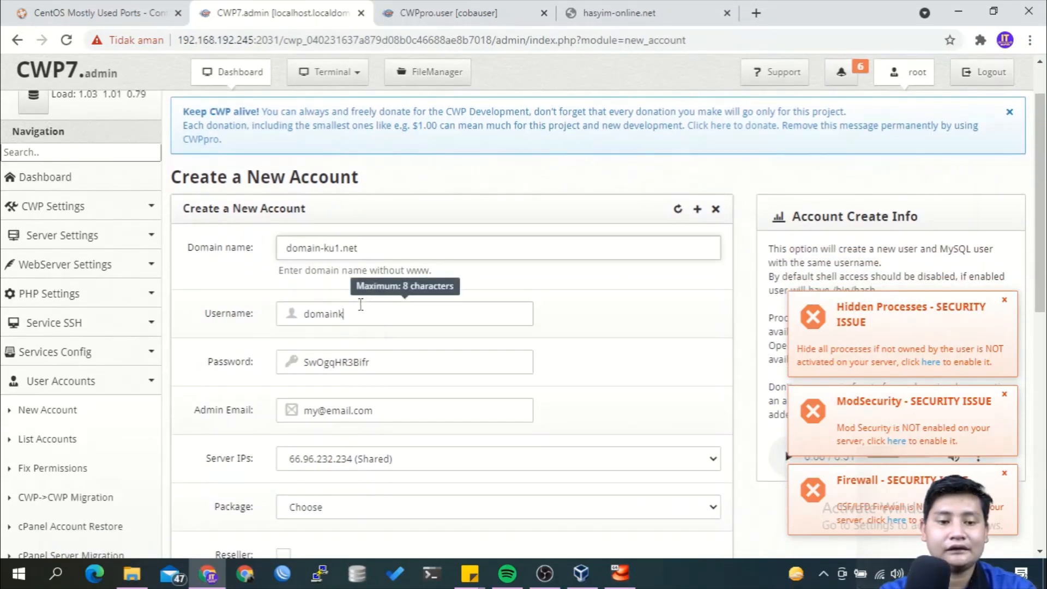
{"action": "key", "text": "ctrl+a"}
{"action": "type", "text": "user1"}
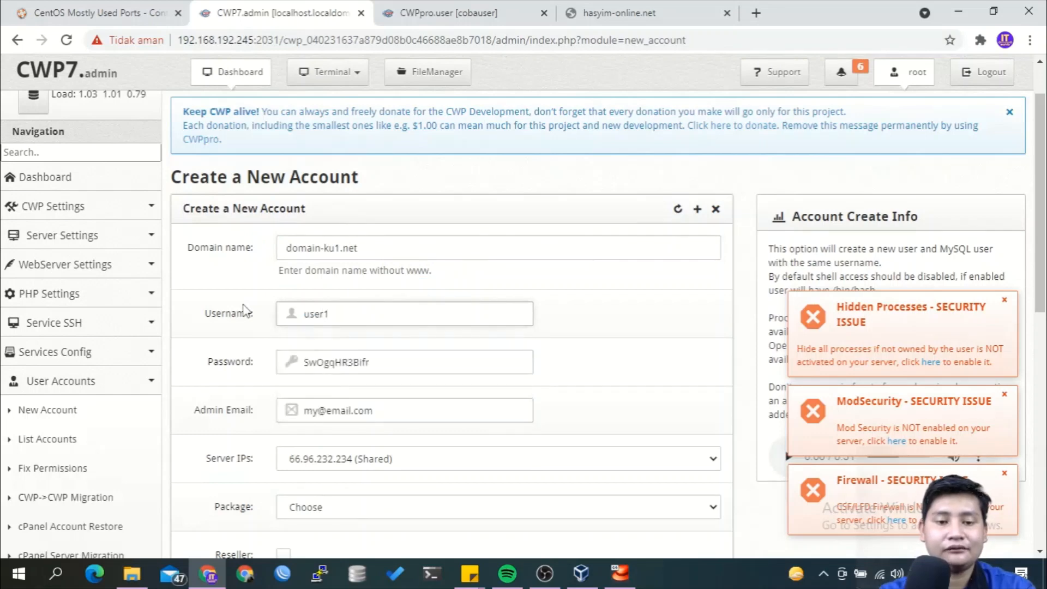
{"action": "left_click", "coordinate": [349, 367]}
{"action": "key", "text": "ctrl+a"}
{"action": "type", "text": "1"}
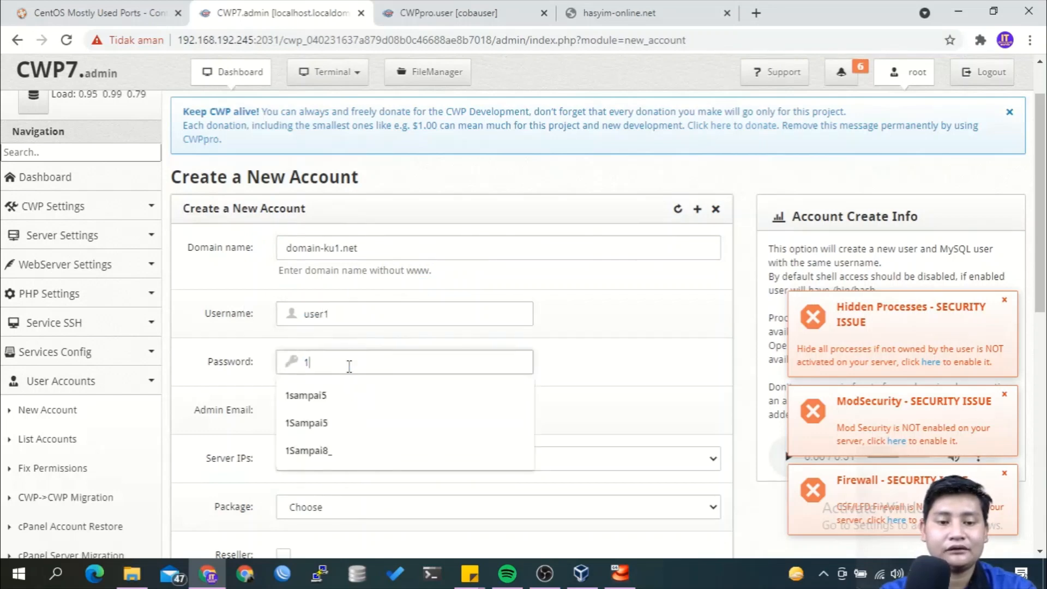
{"action": "type", "text": "sampai5"}
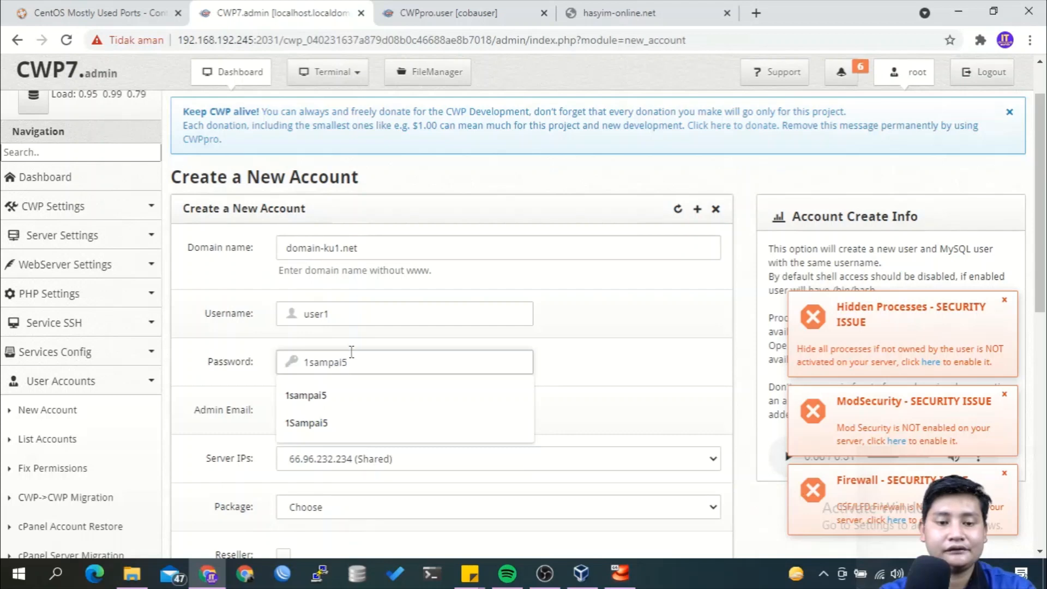
{"action": "left_click", "coordinate": [351, 350]}
Fill in the admin e-mail, assign Paket Hemat, create the account, and return to the user panel.
{"action": "scroll", "coordinate": [352, 351], "scroll_direction": "down", "scroll_amount": 1}
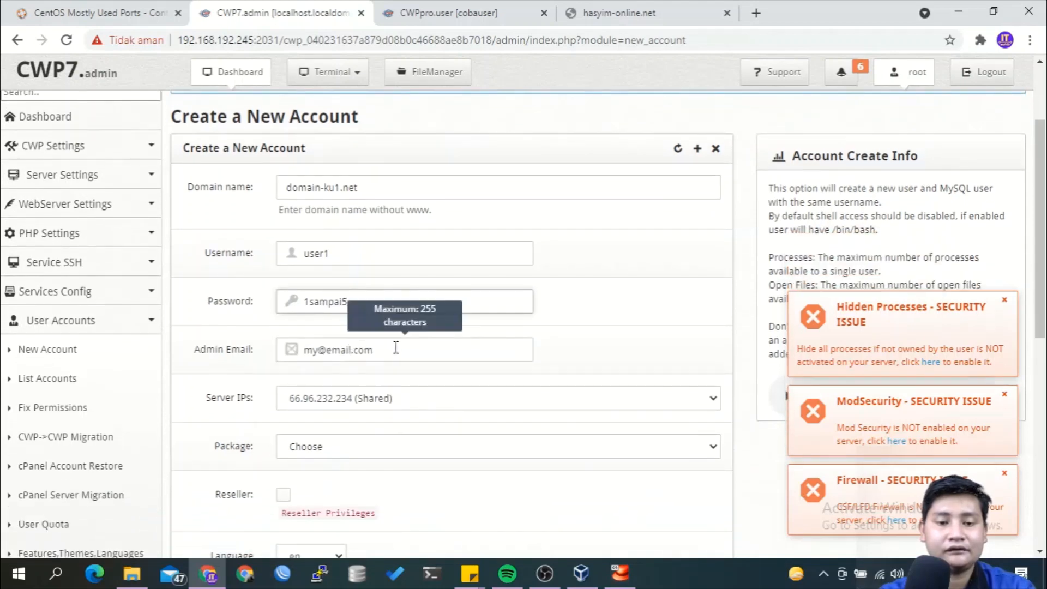
{"action": "left_click_drag", "start_coordinate": [395, 347], "coordinate": [269, 341]}
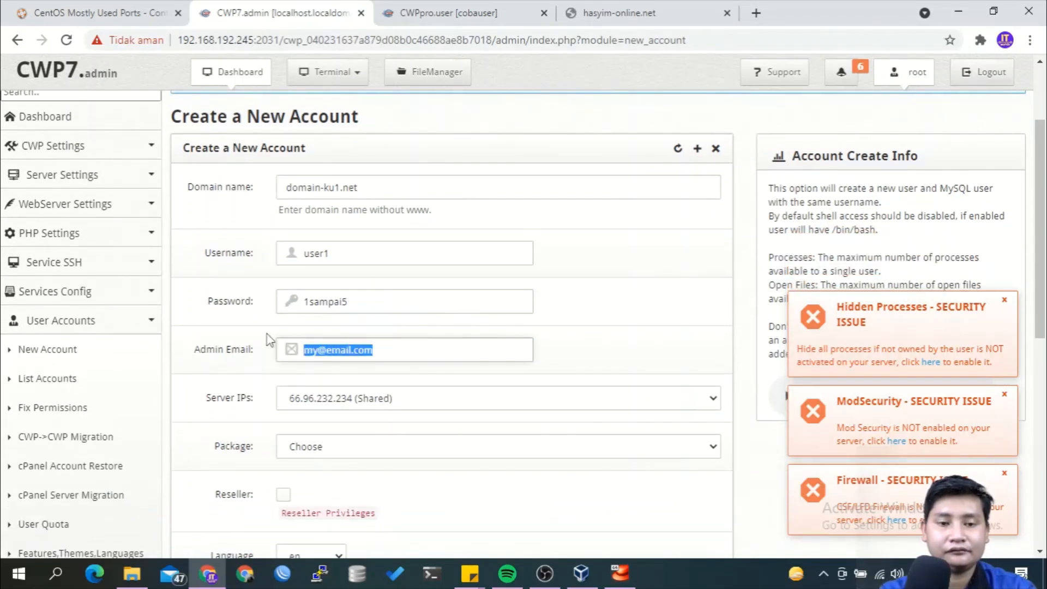
{"action": "type", "text": "user1@ma"}
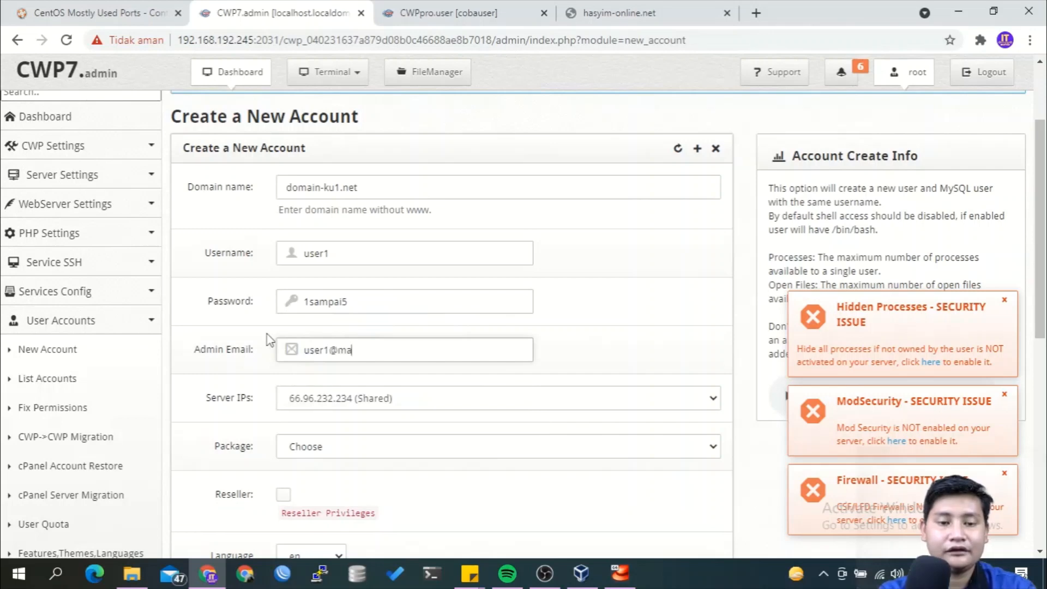
{"action": "type", "text": "il.com"}
{"action": "scroll", "coordinate": [325, 334], "scroll_direction": "down", "scroll_amount": 2}
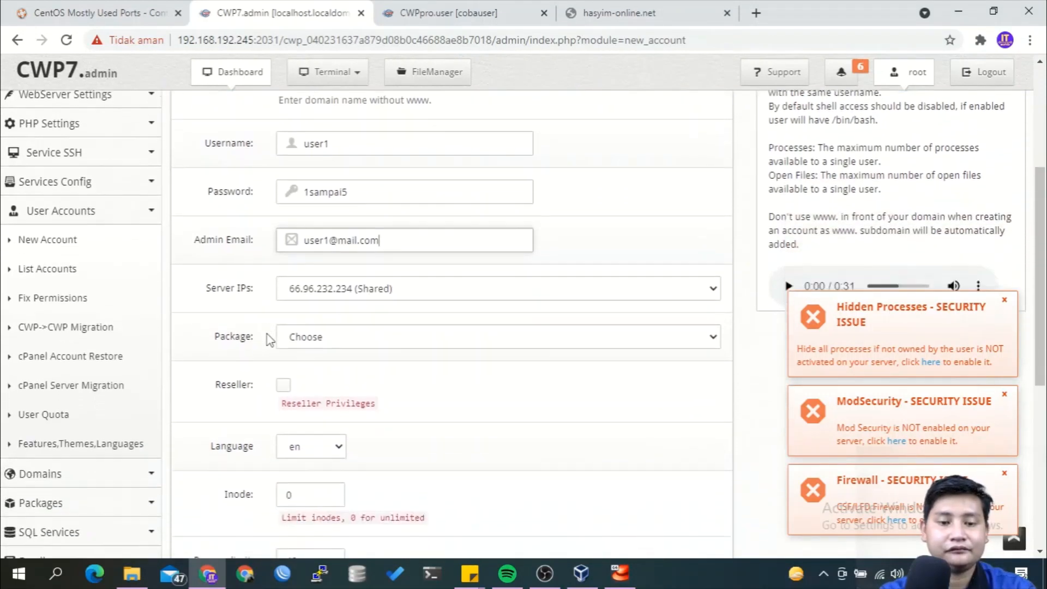
{"action": "left_click", "coordinate": [341, 326]}
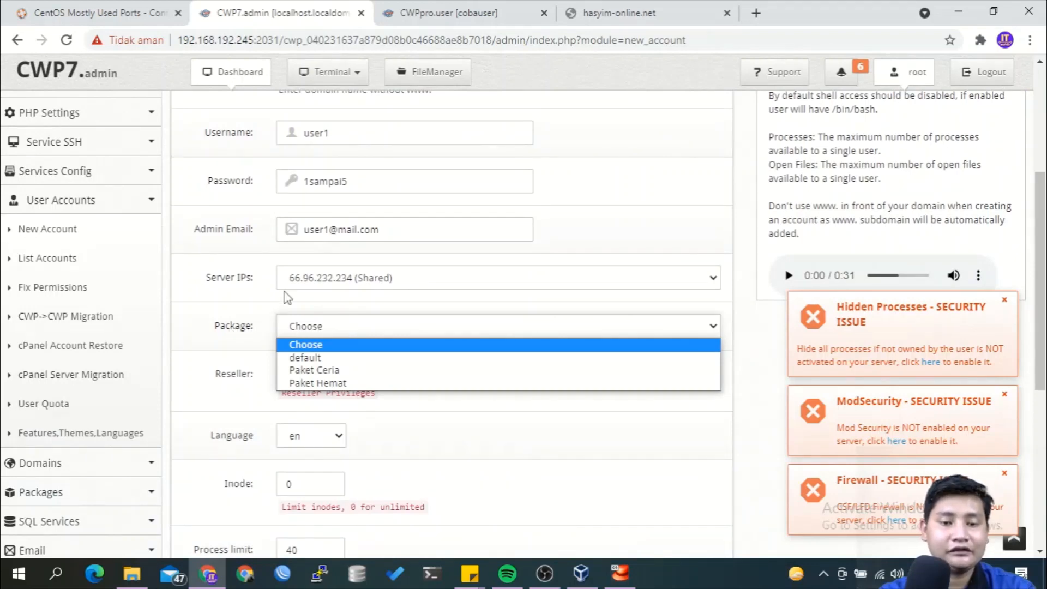
{"action": "left_click", "coordinate": [304, 384]}
{"action": "scroll", "coordinate": [387, 374], "scroll_direction": "down", "scroll_amount": 4}
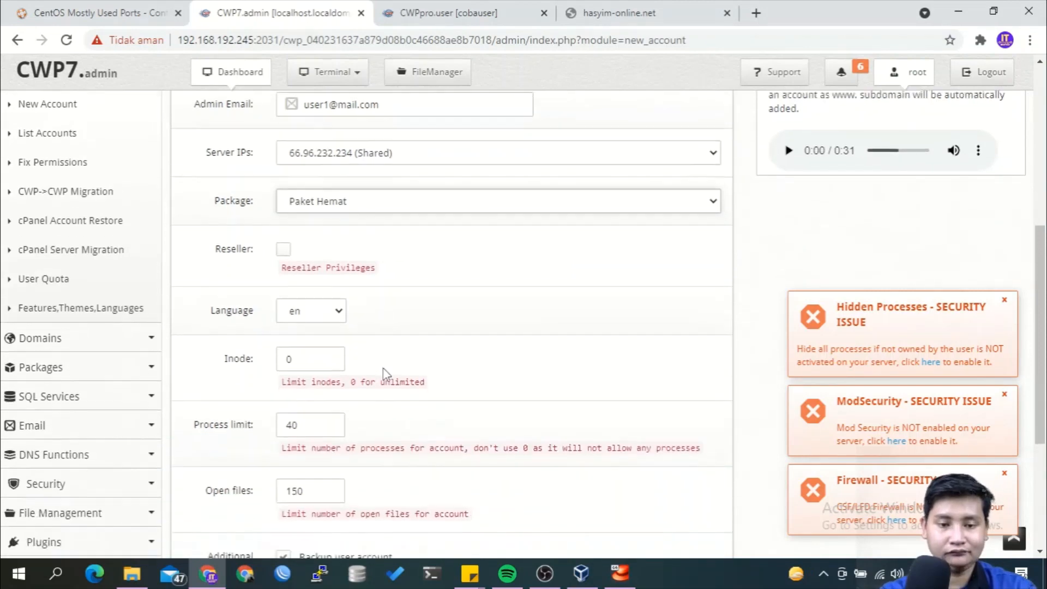
{"action": "scroll", "coordinate": [387, 375], "scroll_direction": "down", "scroll_amount": 2}
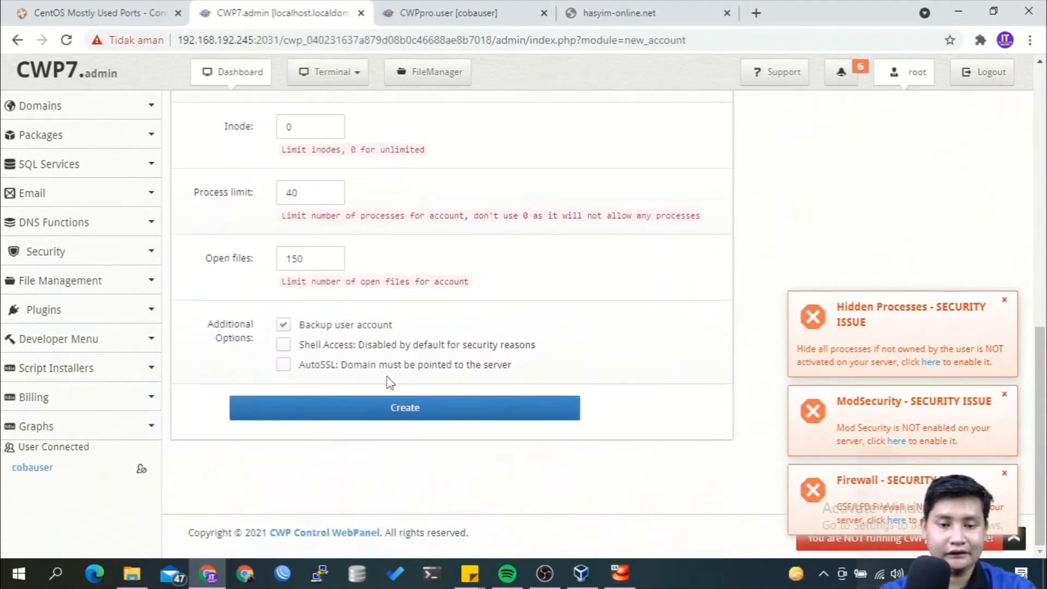
{"action": "left_click", "coordinate": [387, 409]}
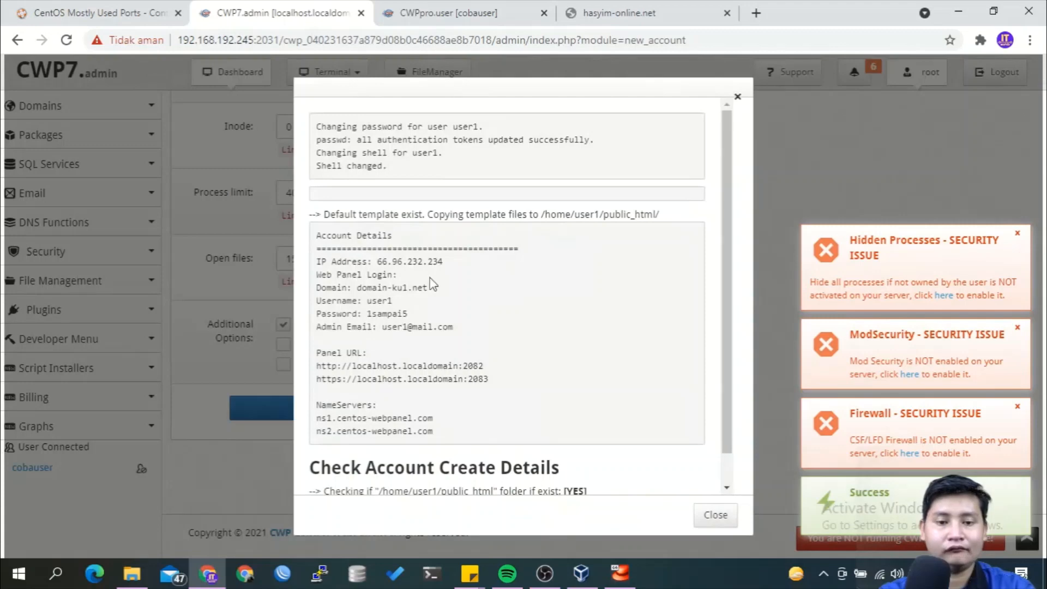
{"action": "left_click", "coordinate": [441, 13]}
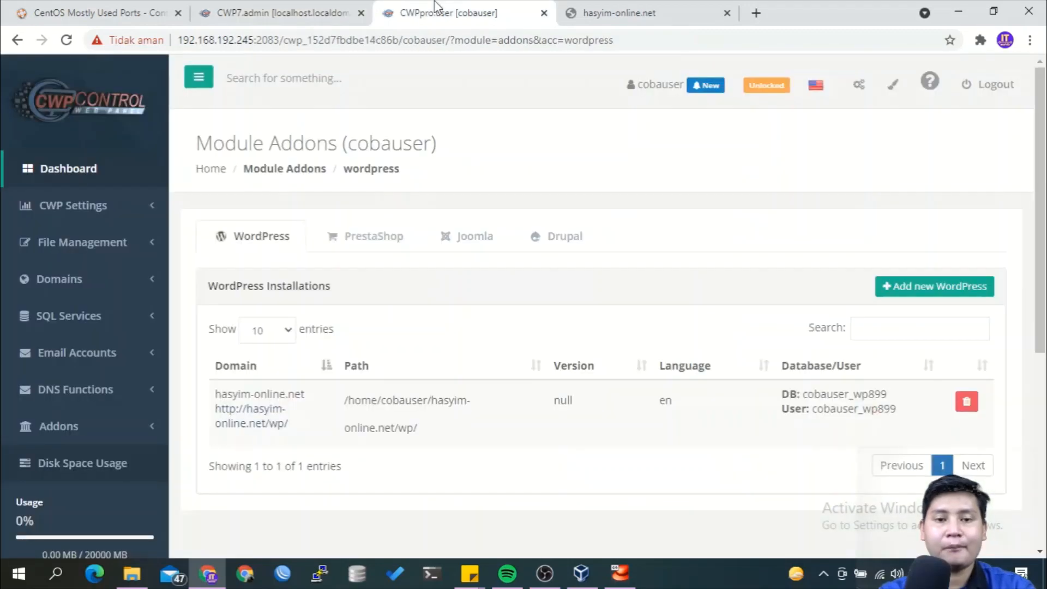
Get past the 502 Bad Gateway error by loading the base address 192.168.192.245:2083 to reach the user login page.
{"action": "left_click", "coordinate": [31, 182]}
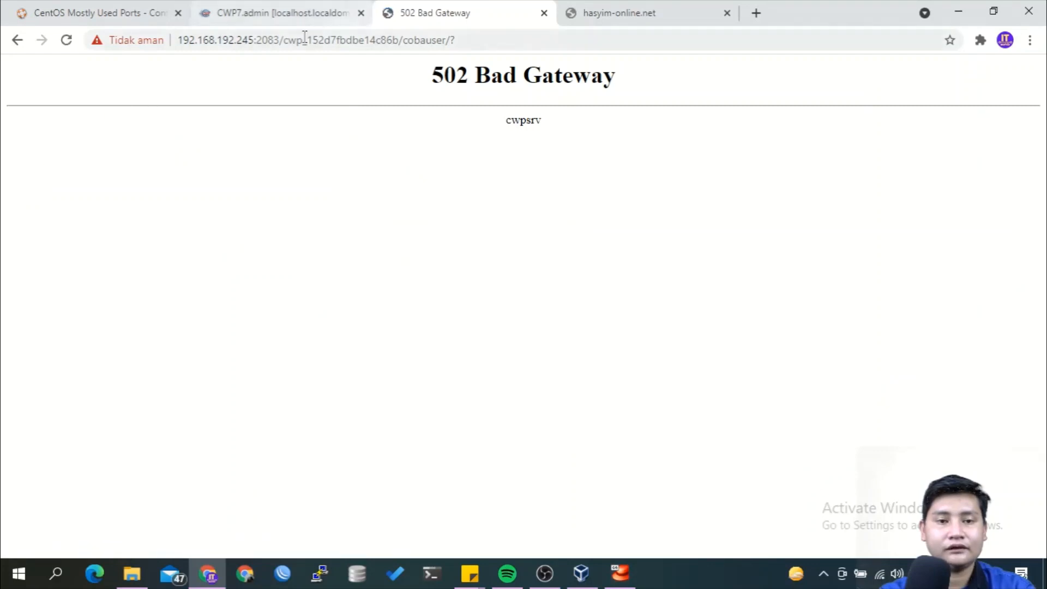
{"action": "left_click_drag", "start_coordinate": [281, 44], "coordinate": [605, 21]}
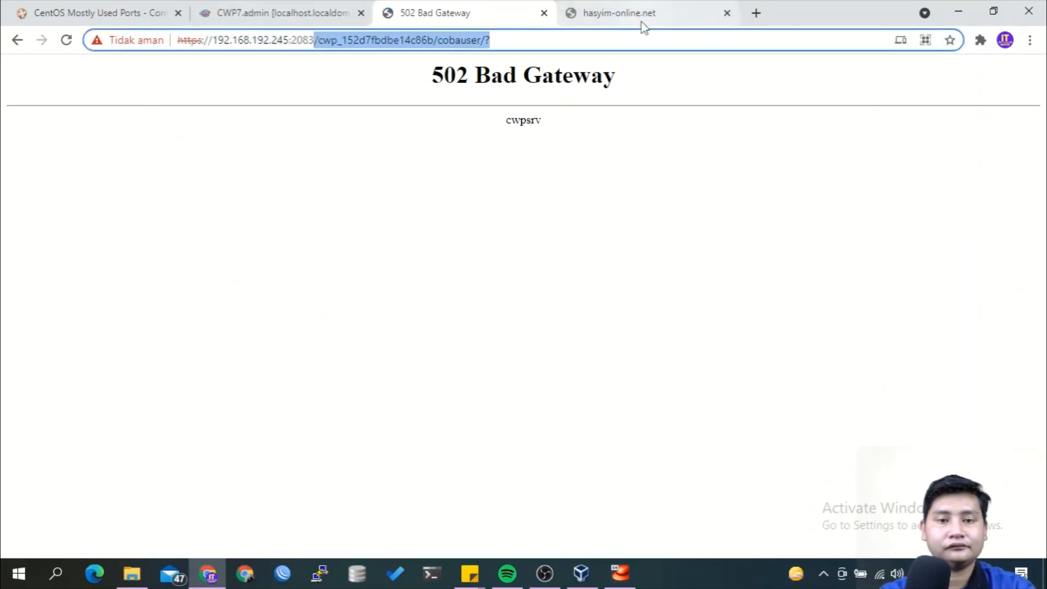
{"action": "key", "text": "BackSpace"}
{"action": "key", "text": "Return"}
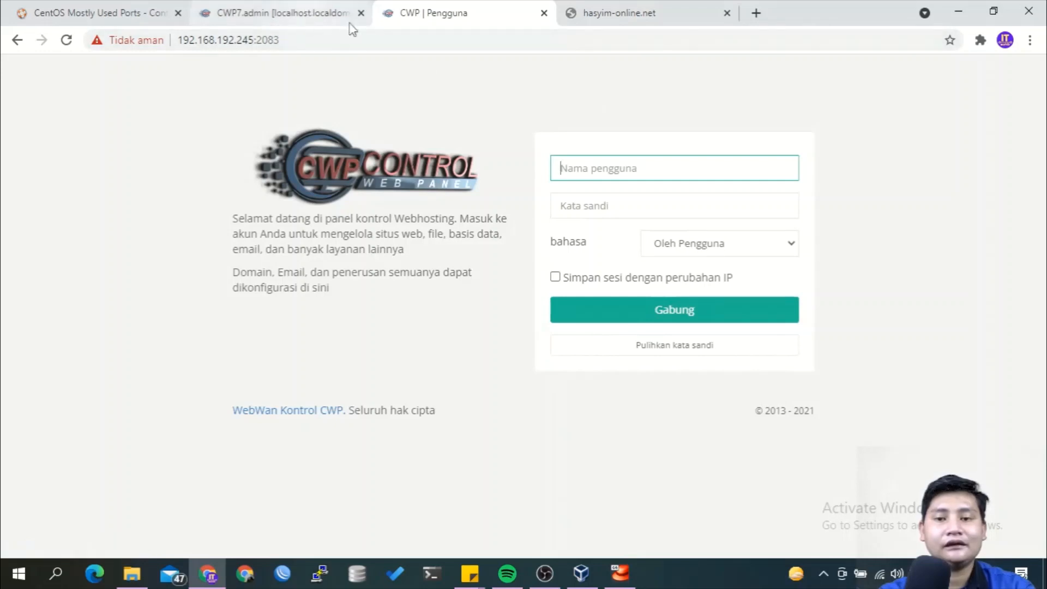
Sign in to the user panel as user1 with the account password.
{"action": "type", "text": "user1"}
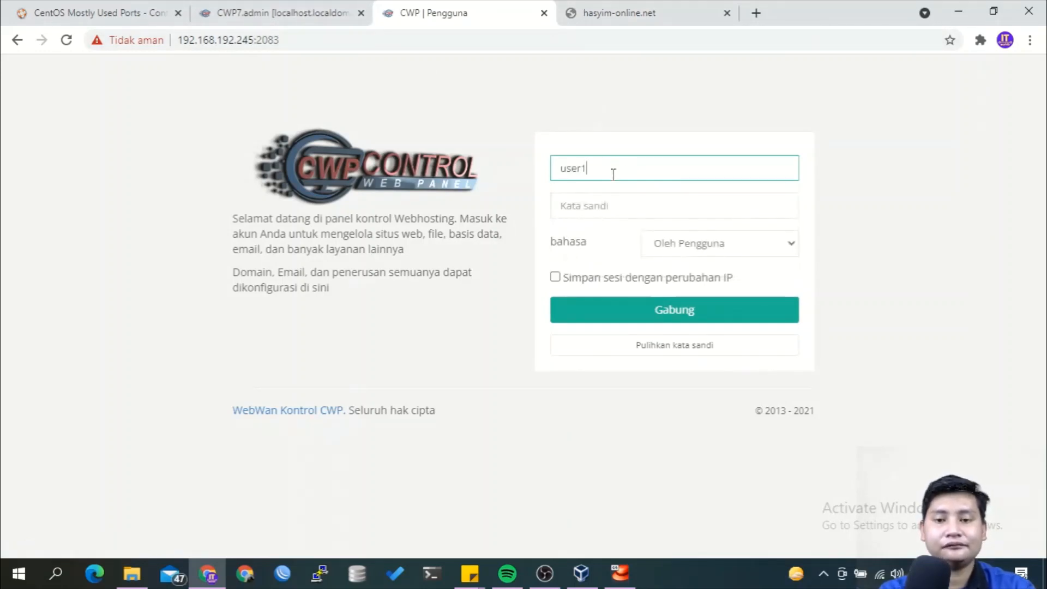
{"action": "key", "text": "Tab"}
{"action": "type", "text": "********"}
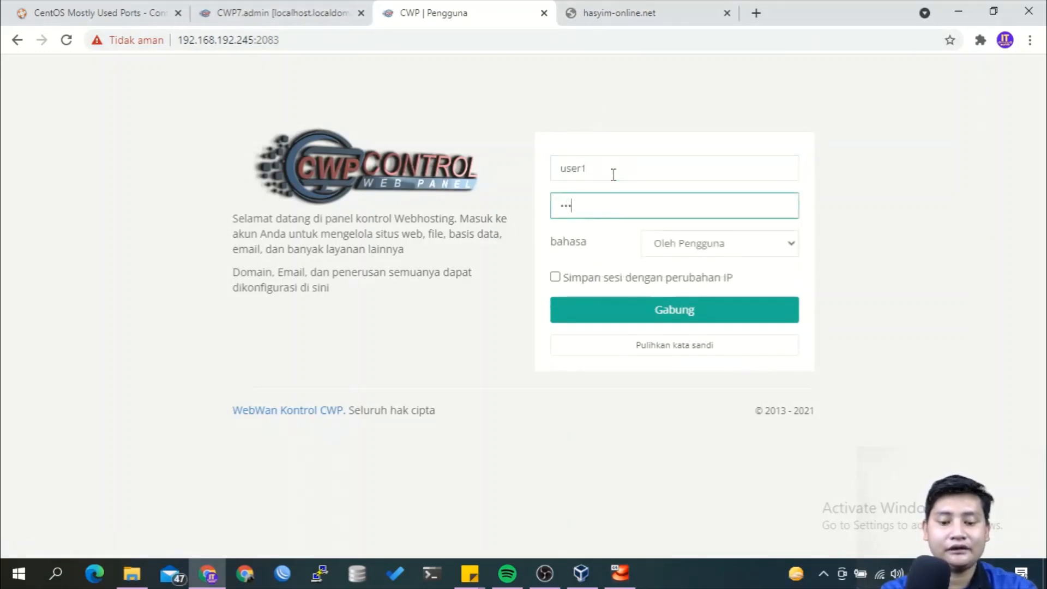
{"action": "key", "text": "Return"}
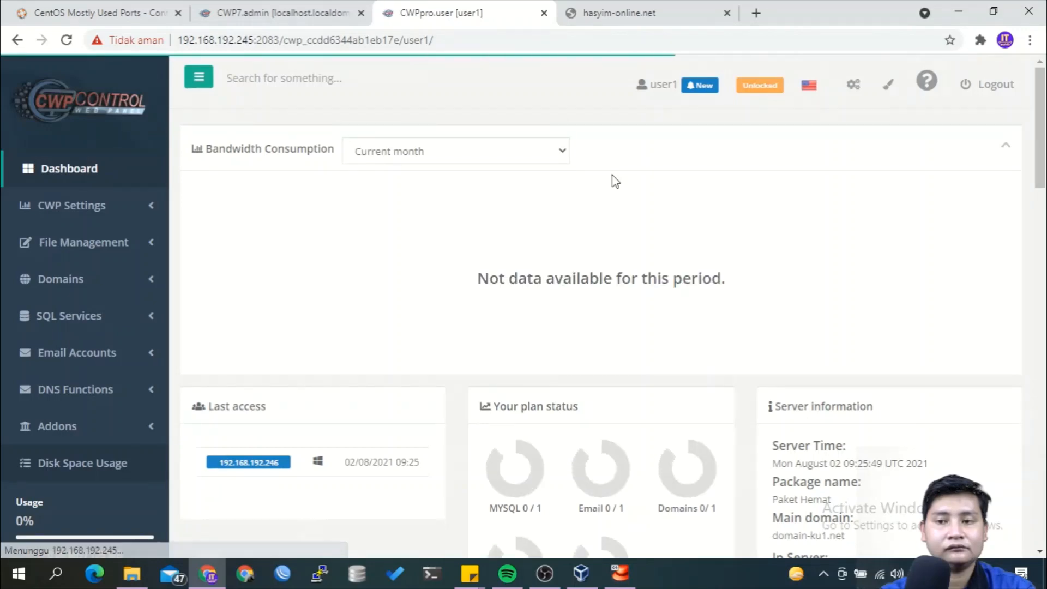
Review the user1 dashboard's Your plan status limits and Server information.
{"action": "scroll", "coordinate": [612, 175], "scroll_direction": "down", "scroll_amount": 1}
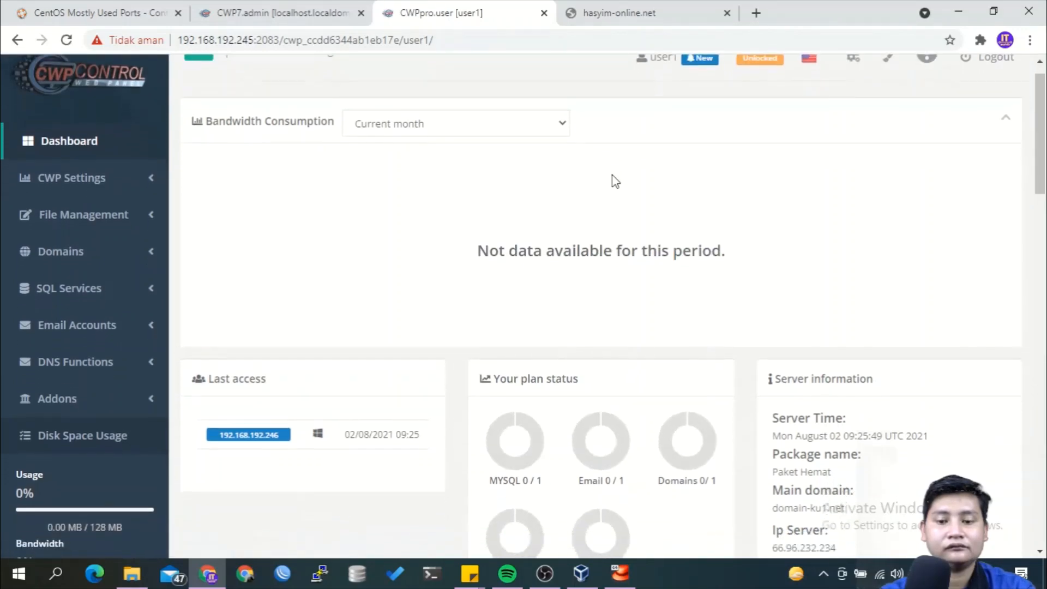
{"action": "scroll", "coordinate": [612, 174], "scroll_direction": "down", "scroll_amount": 1}
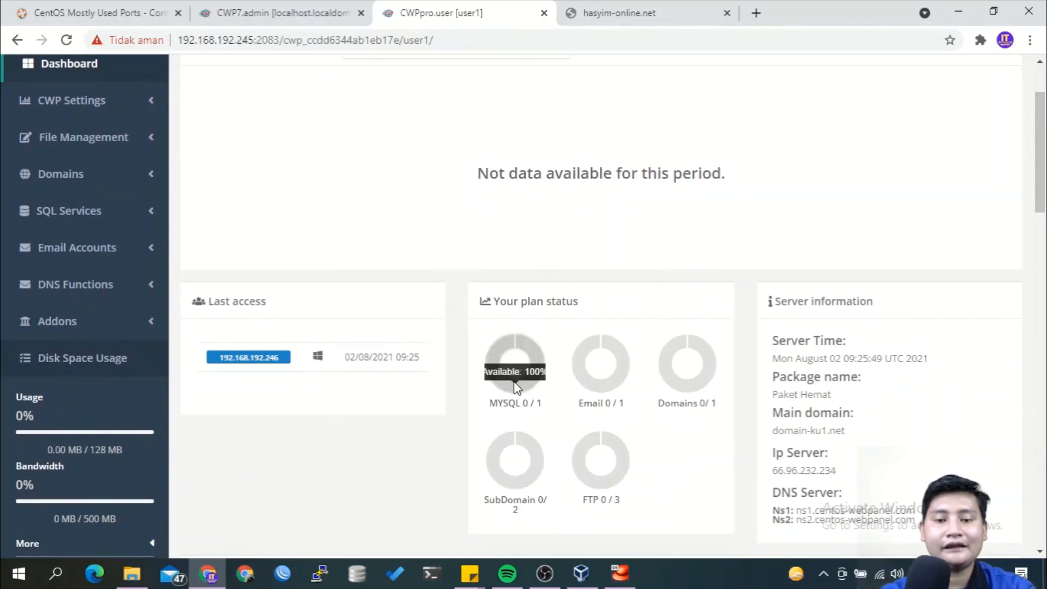
{"action": "mouse_move", "coordinate": [511, 359]}
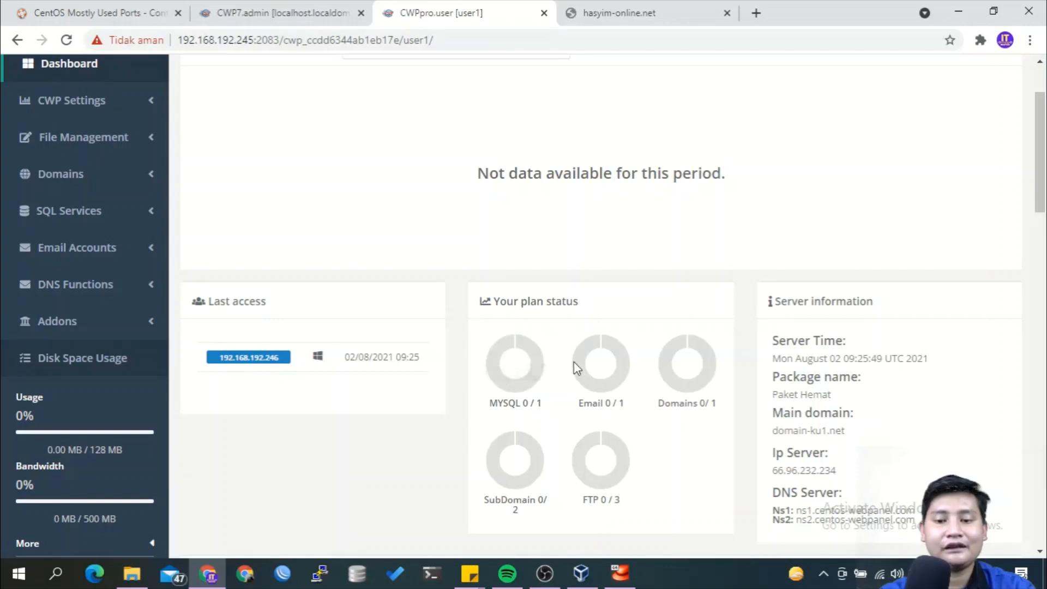
{"action": "mouse_move", "coordinate": [710, 364]}
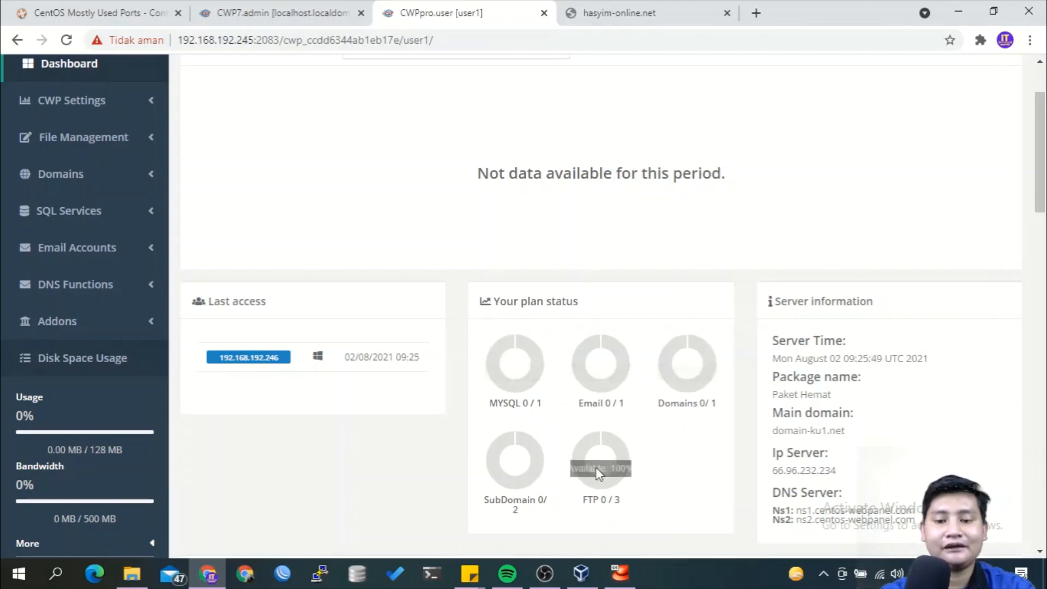
{"action": "mouse_move", "coordinate": [585, 479]}
{"action": "scroll", "coordinate": [584, 478], "scroll_direction": "down", "scroll_amount": 6}
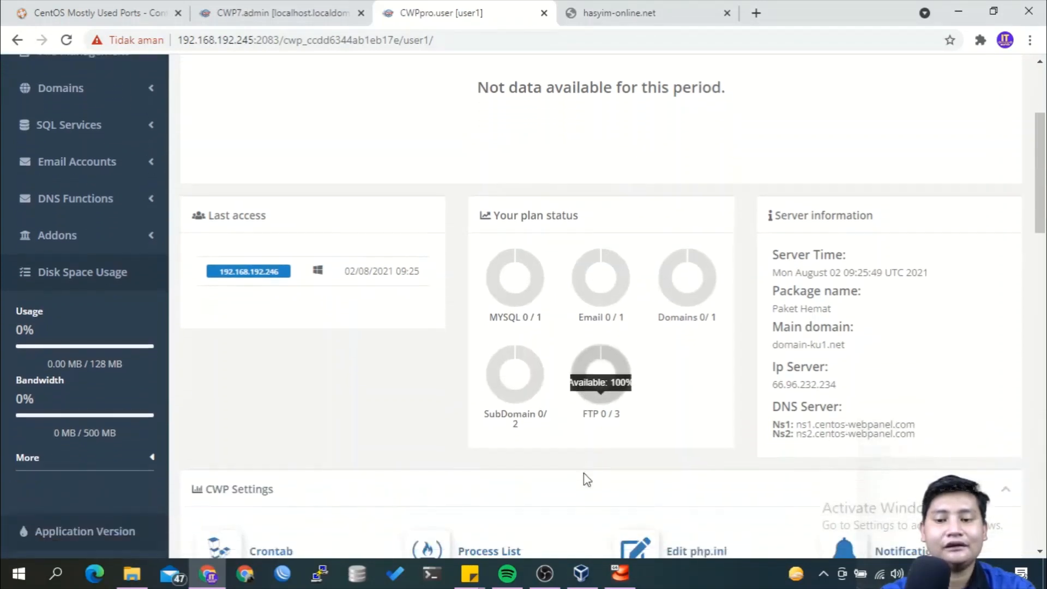
{"action": "scroll", "coordinate": [584, 480], "scroll_direction": "up", "scroll_amount": 4}
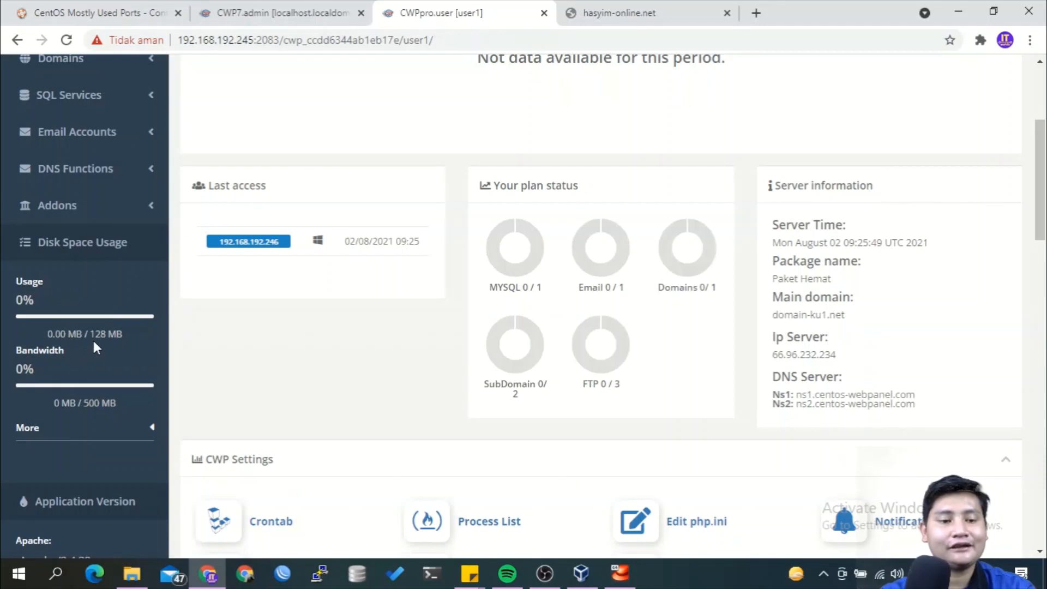
Switch to the hasyim-online.net/wp/ tab, which still shows DNS_PROBE_FINISHED_NXDOMAIN.
{"action": "left_click", "coordinate": [232, 343]}
{"action": "scroll", "coordinate": [235, 348], "scroll_direction": "up", "scroll_amount": 4}
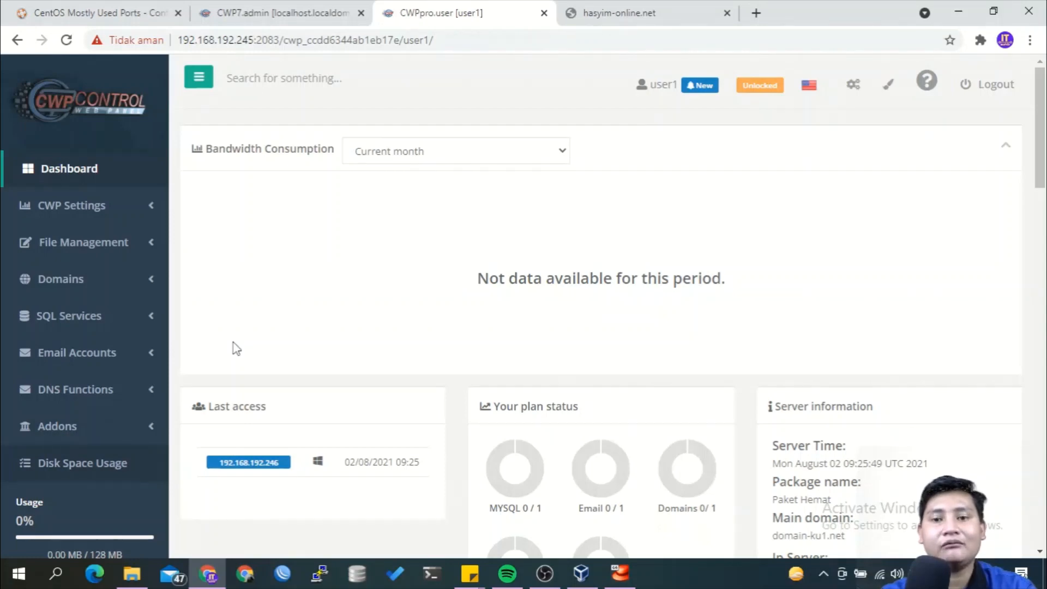
{"action": "left_click", "coordinate": [602, 7]}
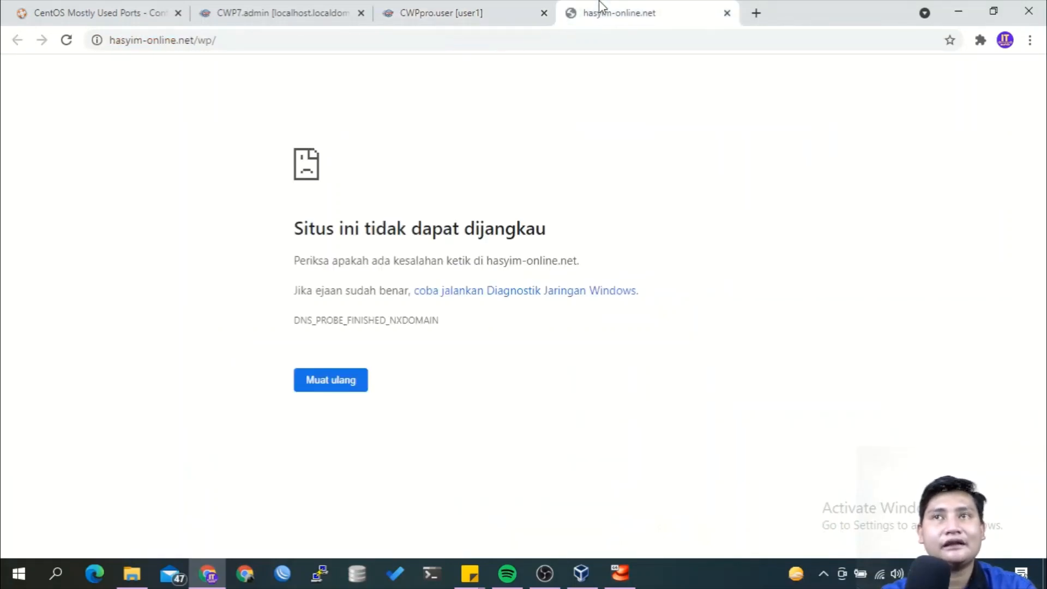